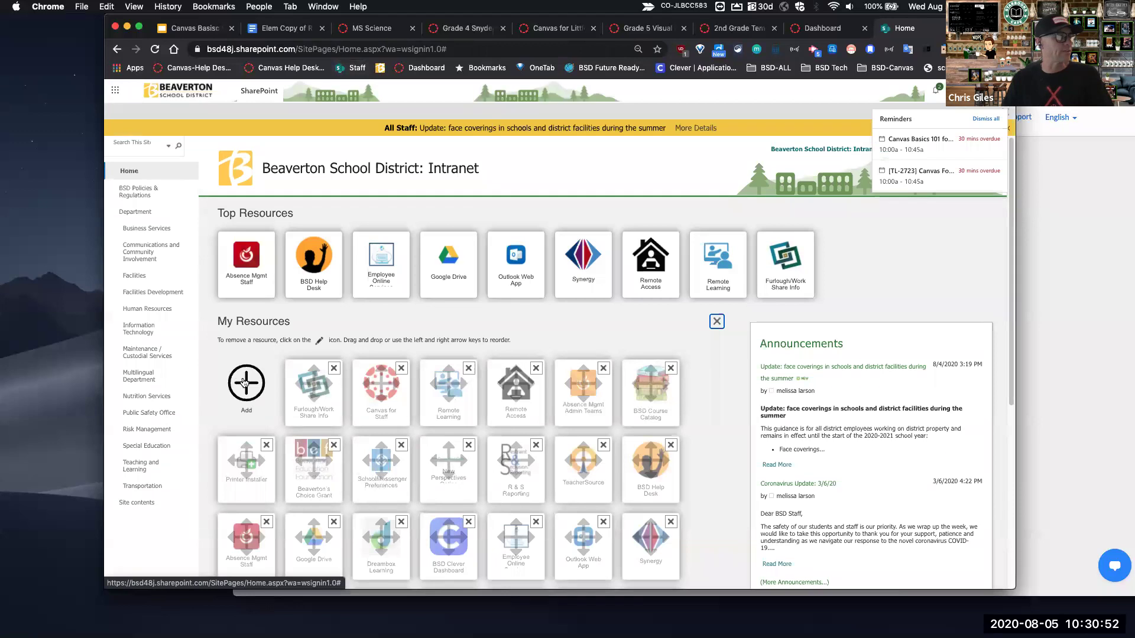
Browse the My Resources tiles on the intranet home page and turn their edit mode on and off
left_click(716, 322)
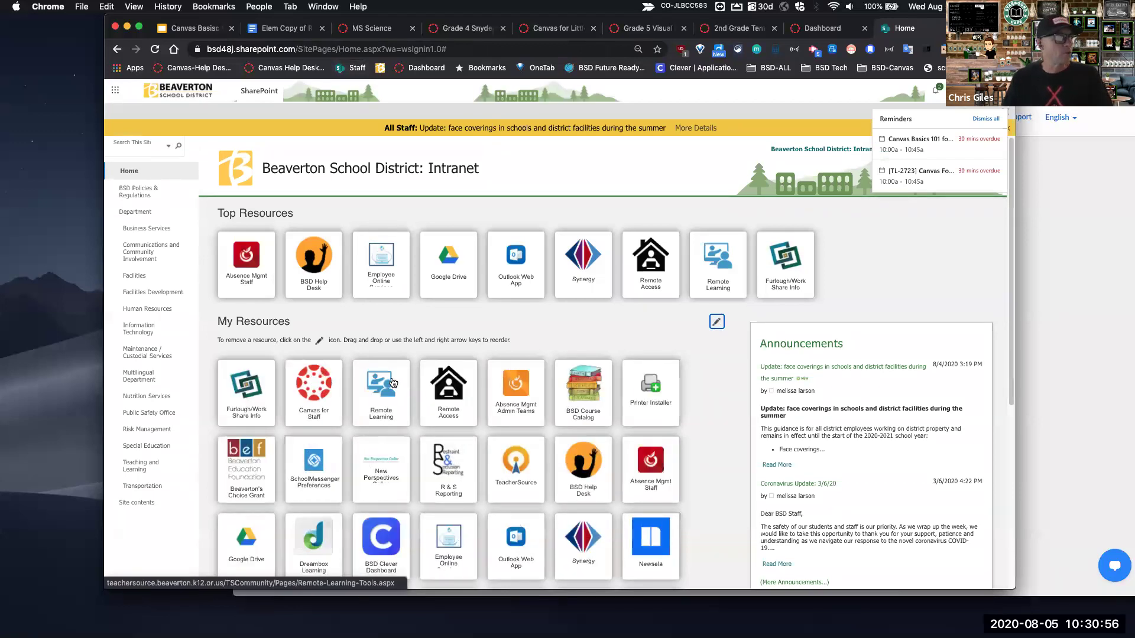
scroll(402, 413, "down", 5)
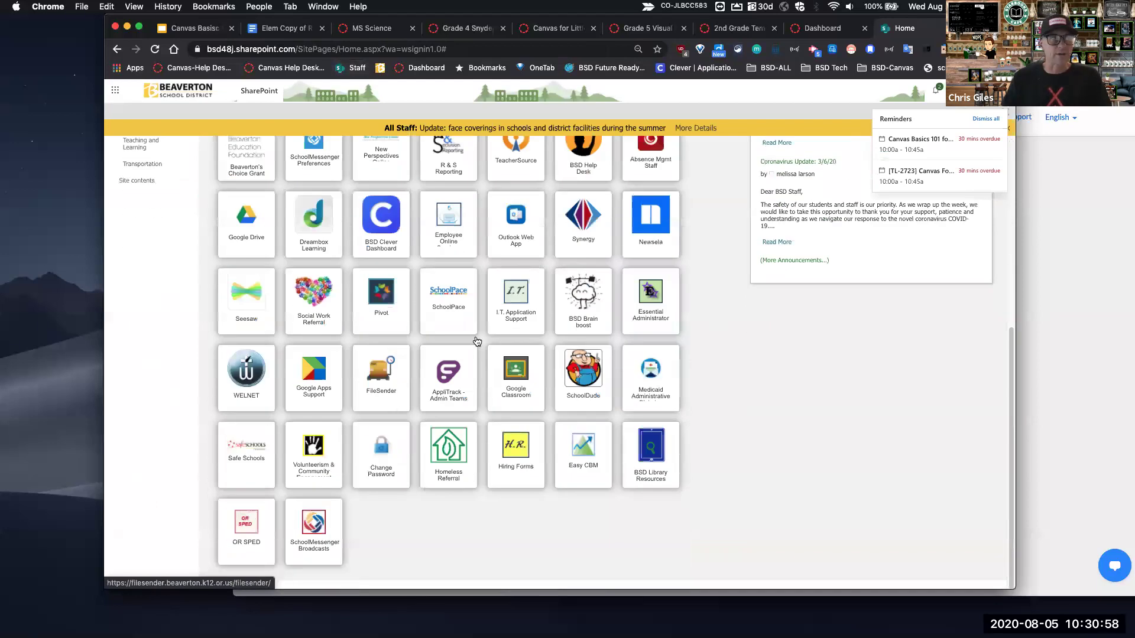
scroll(449, 366, "up", 5)
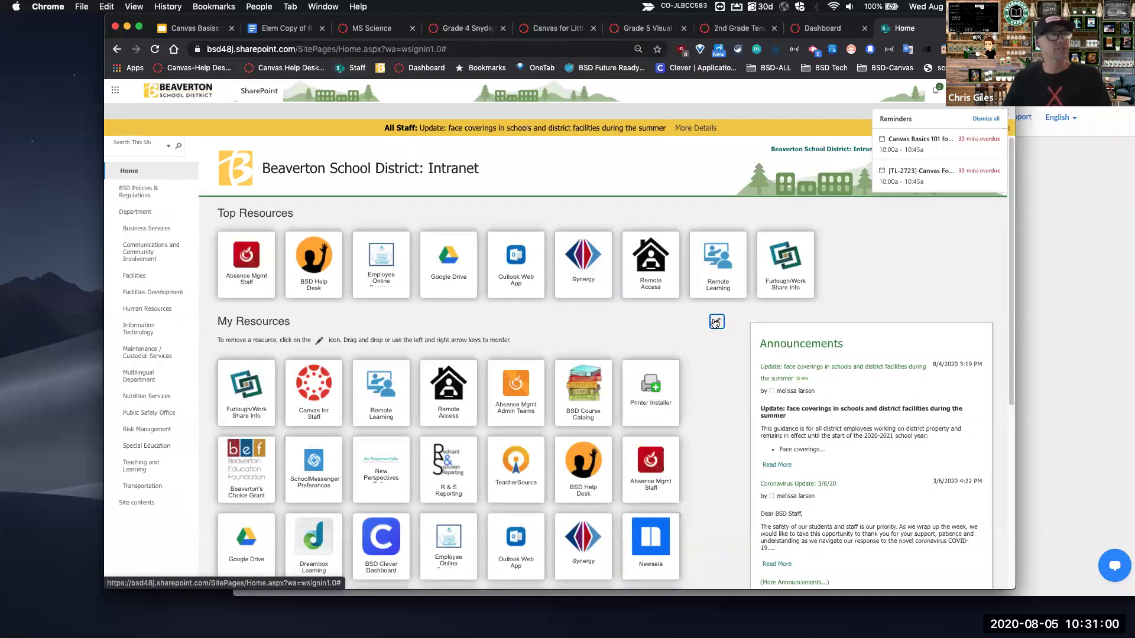
left_click(716, 321)
mouse_move(442, 515)
left_mouse_down()
mouse_move(446, 416)
mouse_move(451, 523)
left_mouse_up()
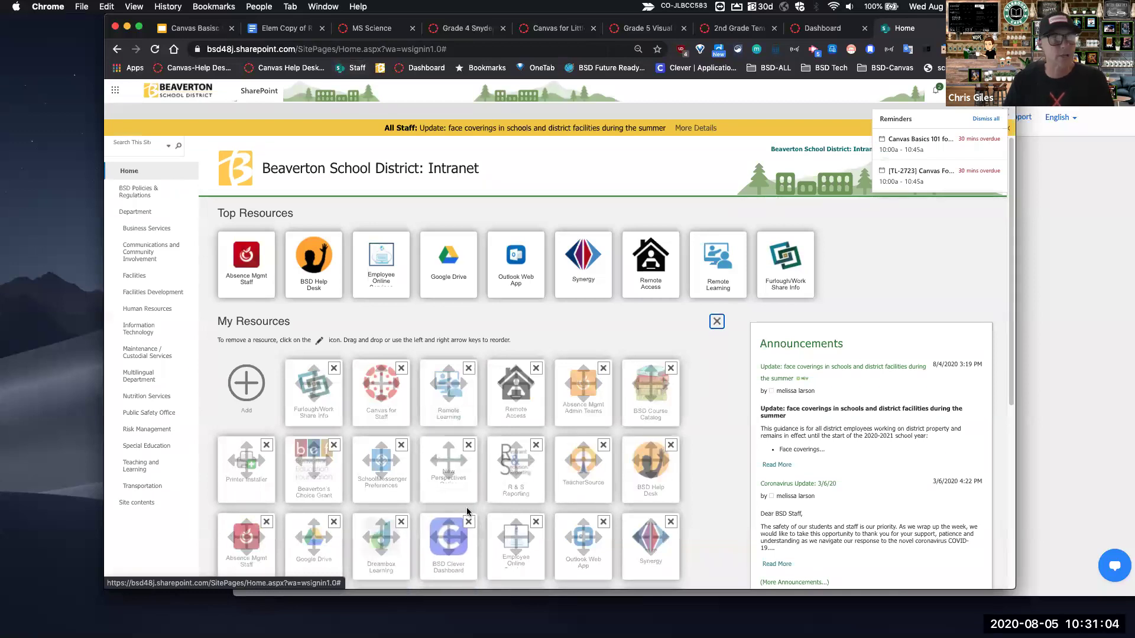
left_click(716, 321)
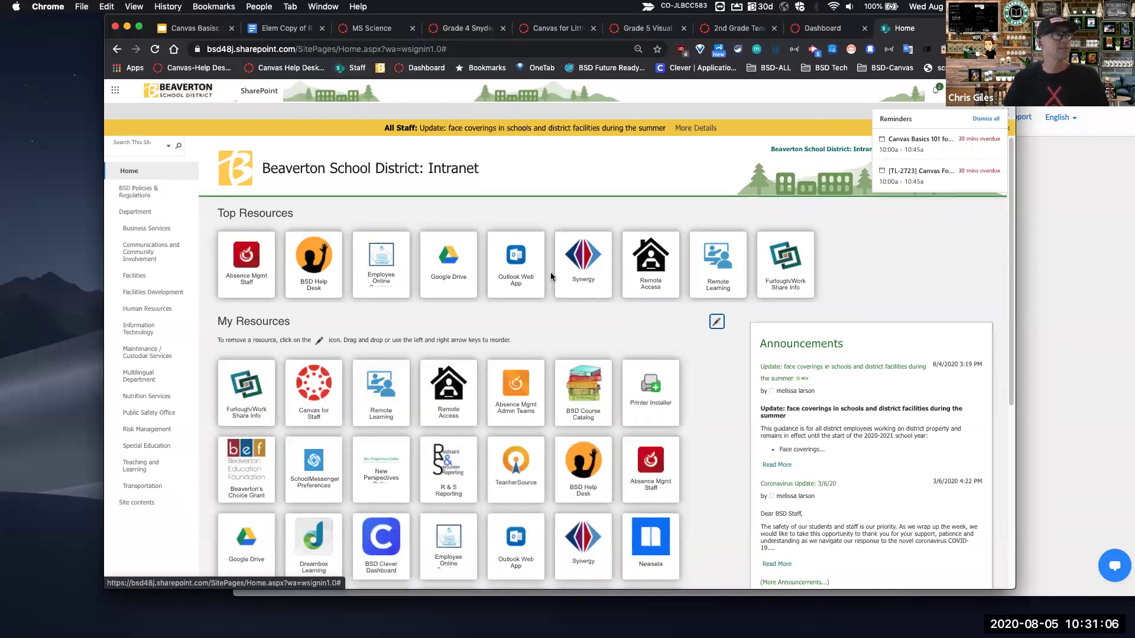
Duplicate the Canvas Dashboard browser tab and close the duplicate
left_click(827, 31)
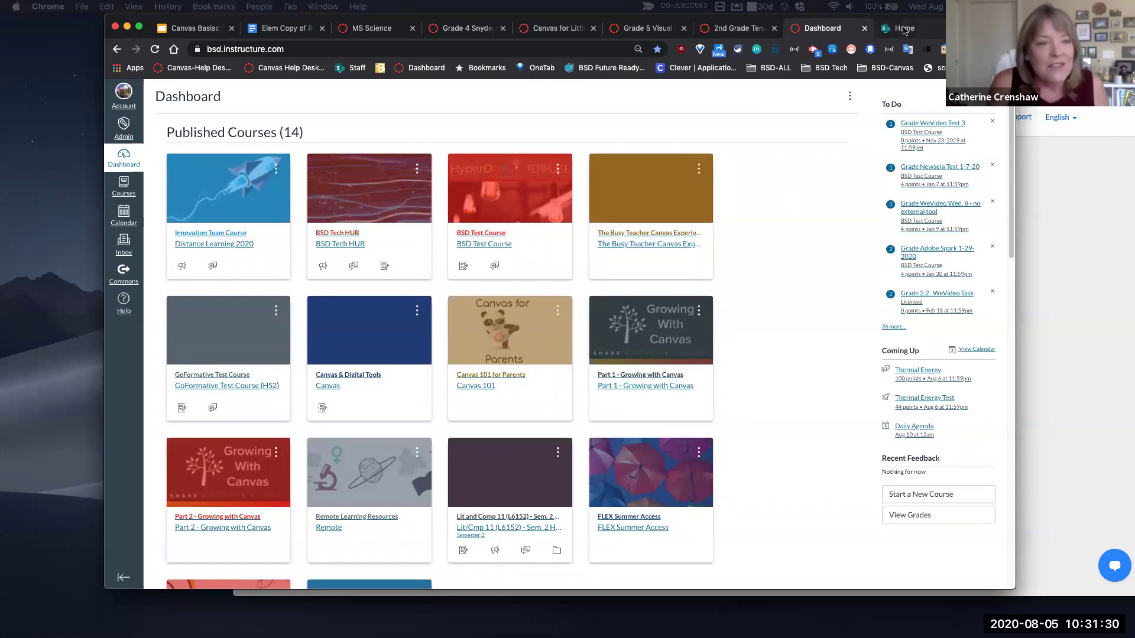
right_click(904, 31)
key("Escape")
right_click(813, 32)
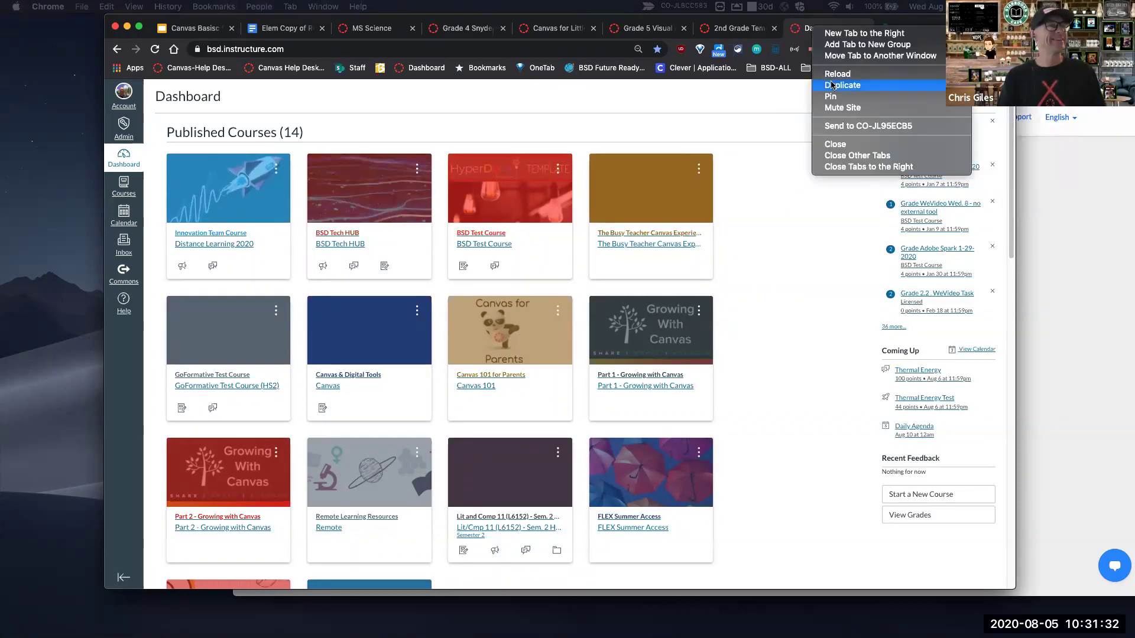
left_click(833, 90)
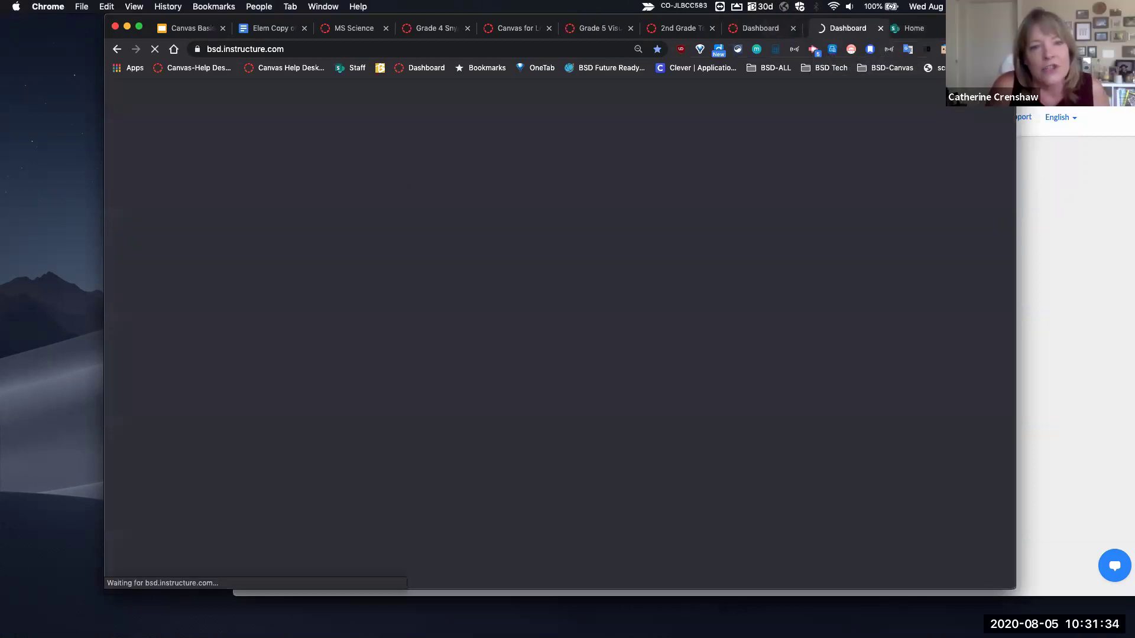
key("super+w")
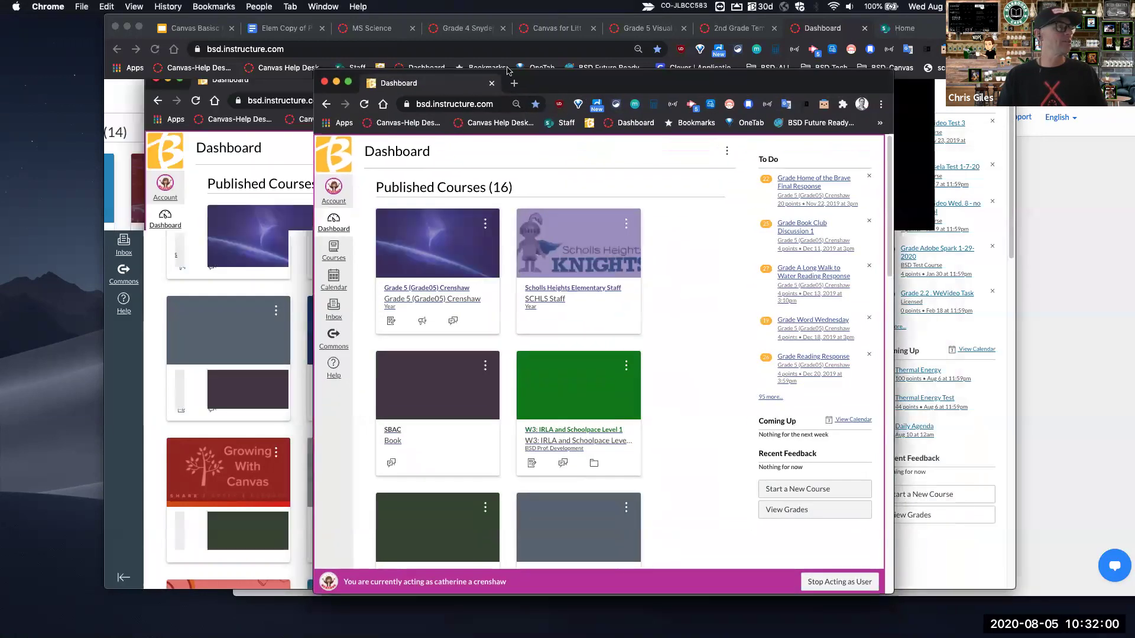
Merge the separate acting-as-user Dashboard window into the main browser window as a tab and return to the intranet home page
key("super+w")
left_click_drag(579, 38, 585, 30)
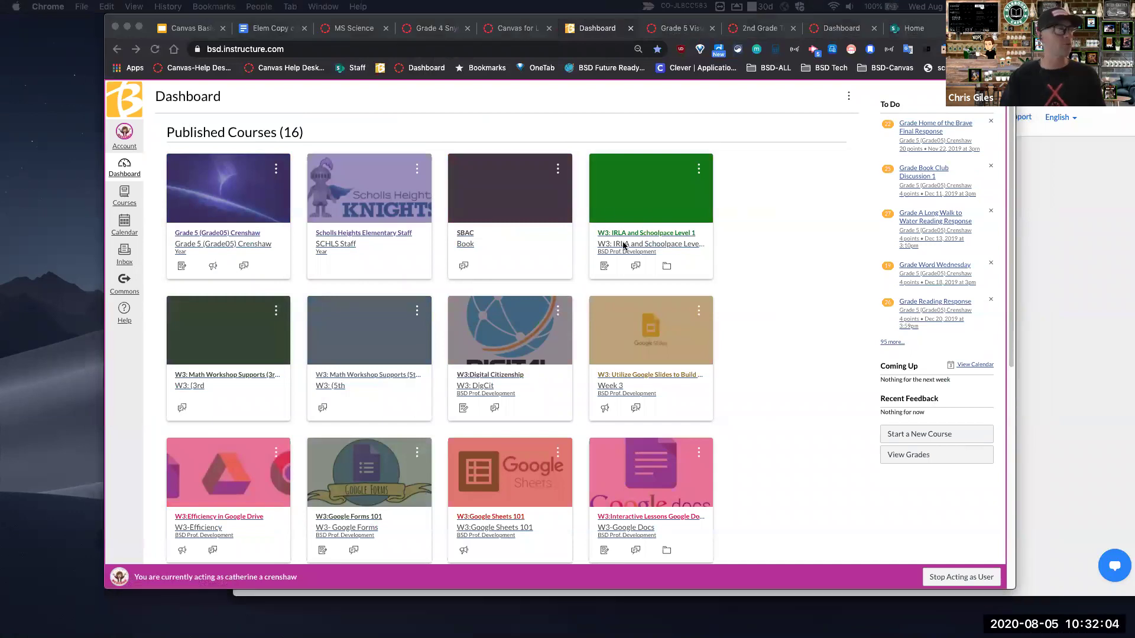
left_click(920, 29)
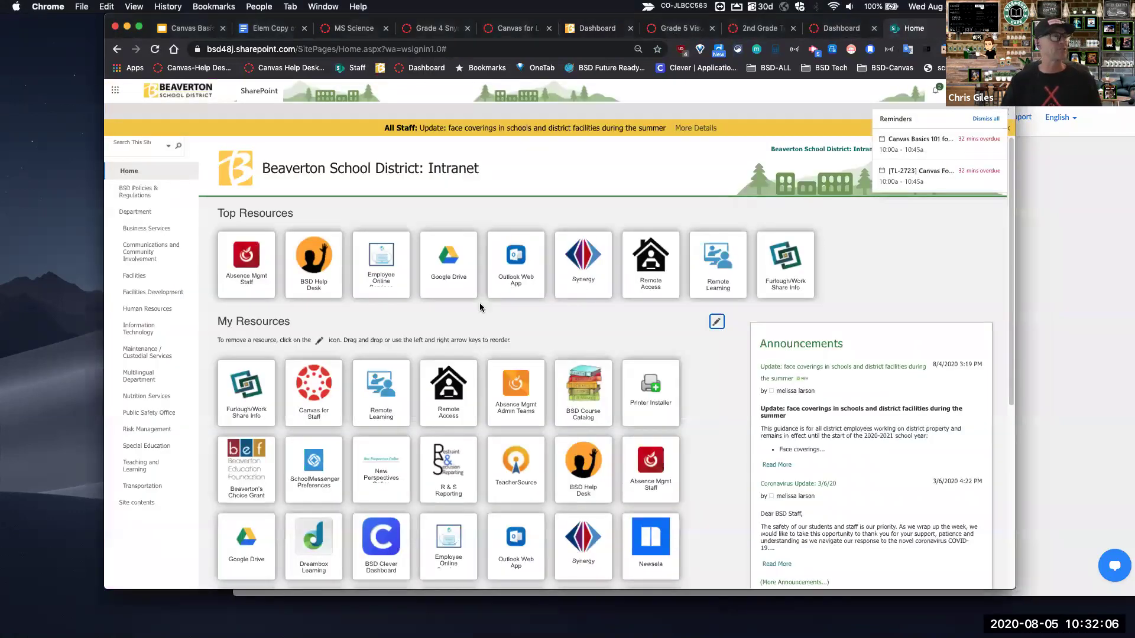
Open the teacher's Grade 5 course from the acting-as-user Dashboard and open its front page for editing
left_click(608, 30)
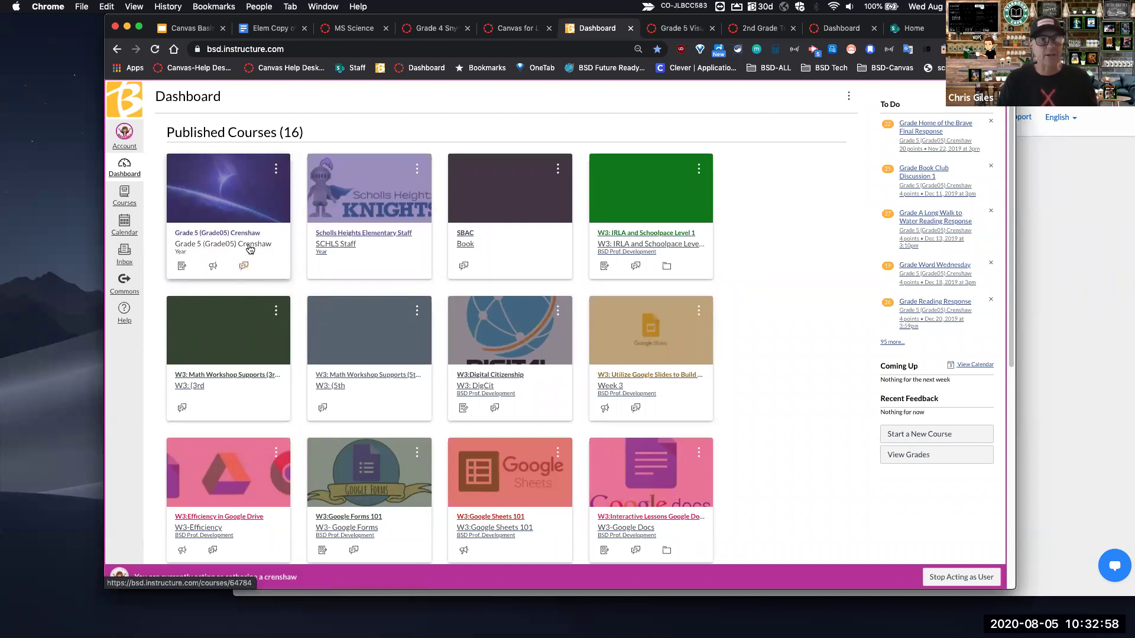
left_click(250, 249)
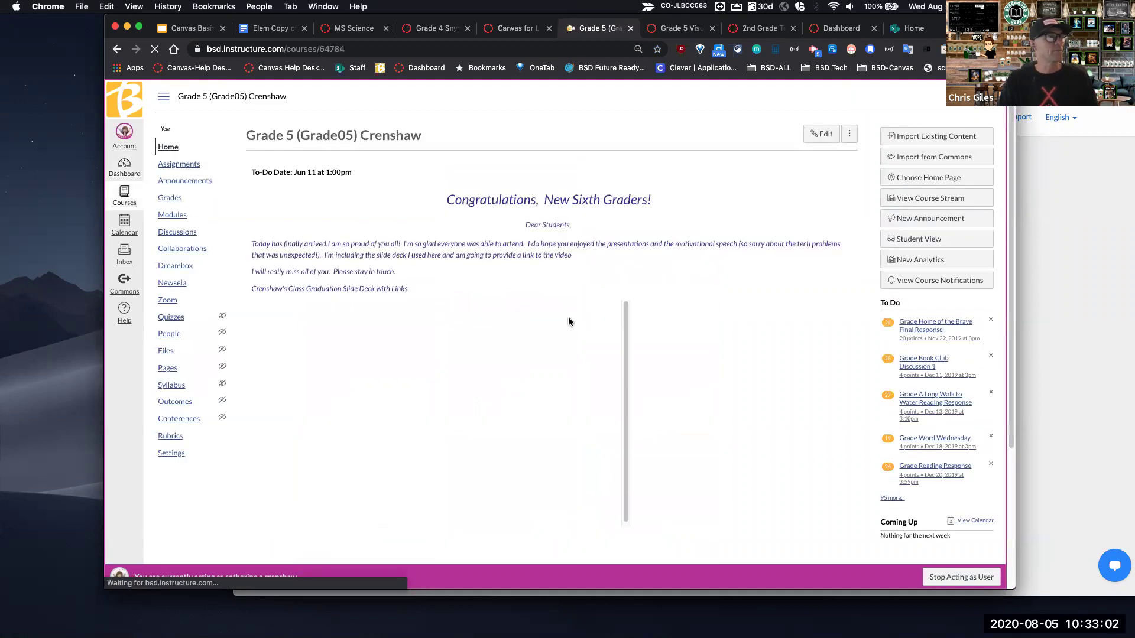
left_click(821, 135)
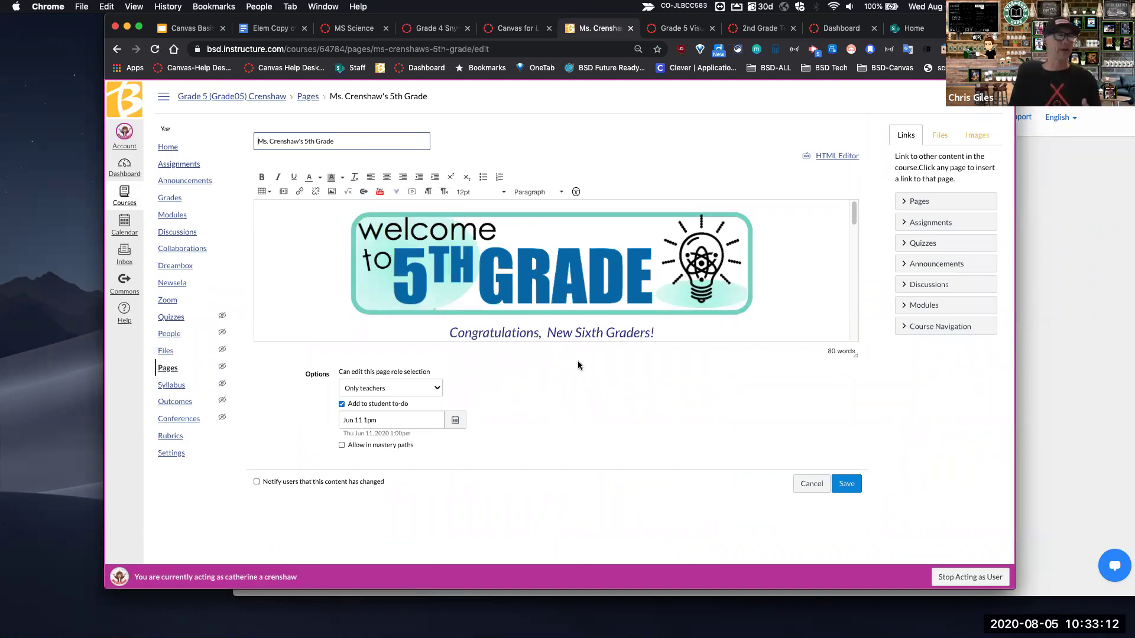
left_click(802, 489)
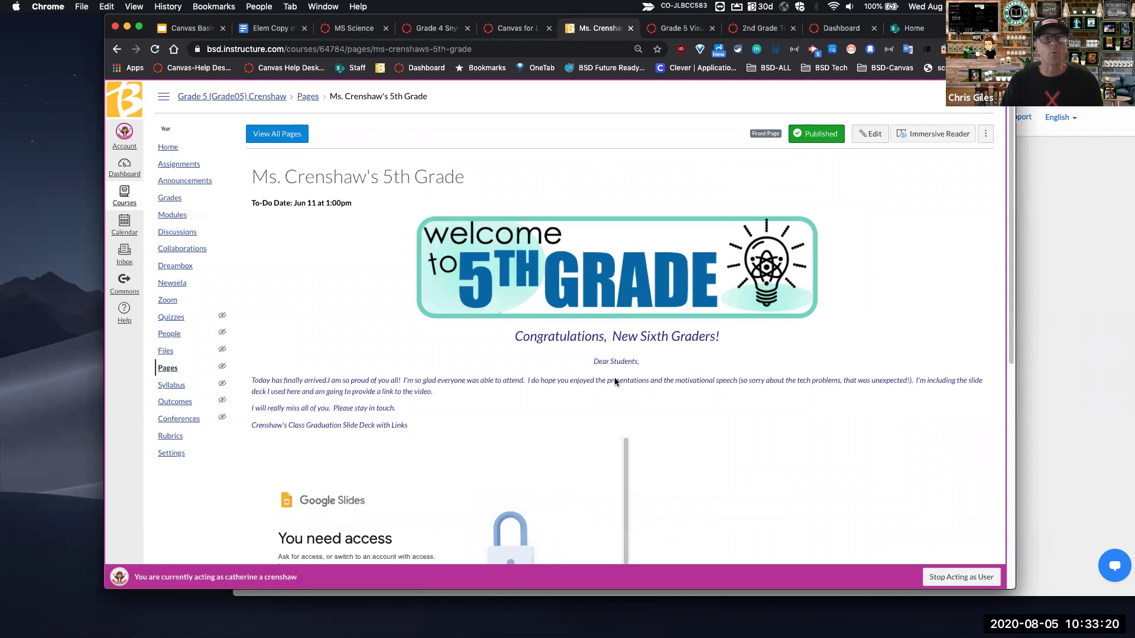
left_click(869, 134)
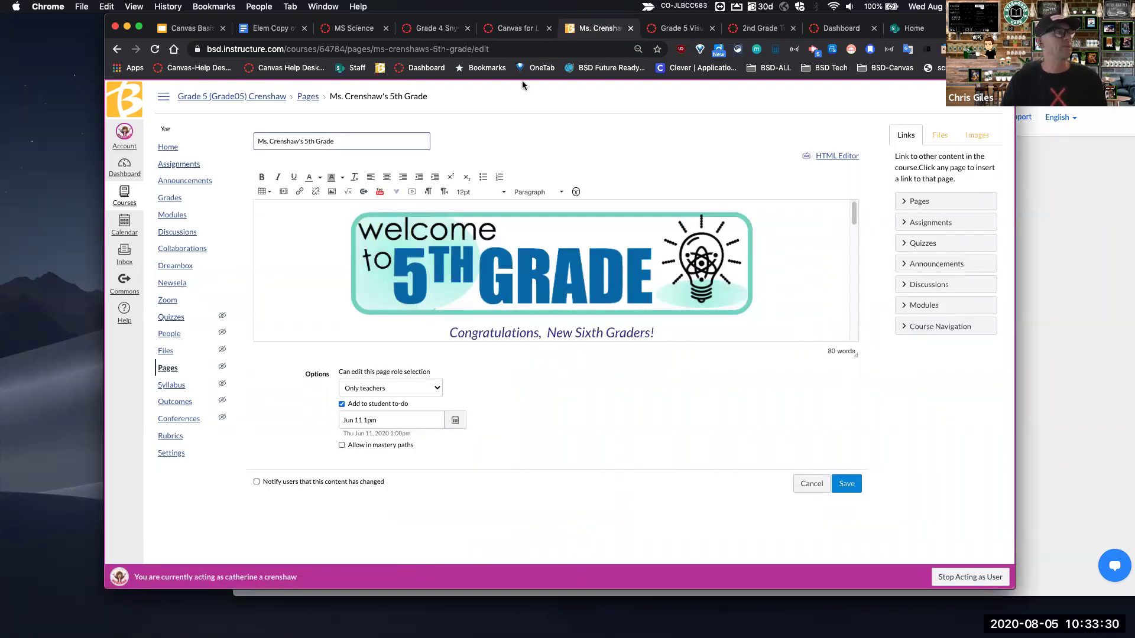
Switch to the MS Science course home page and select its web address
left_click(363, 29)
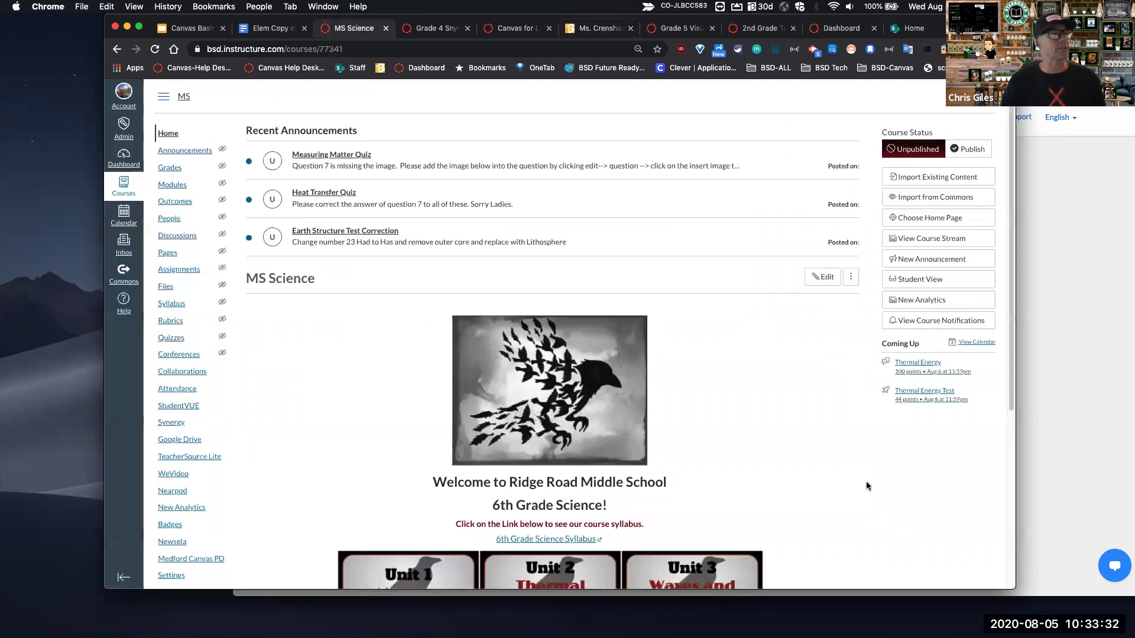
scroll(866, 483, "down", 3)
scroll(865, 481, "down", 3)
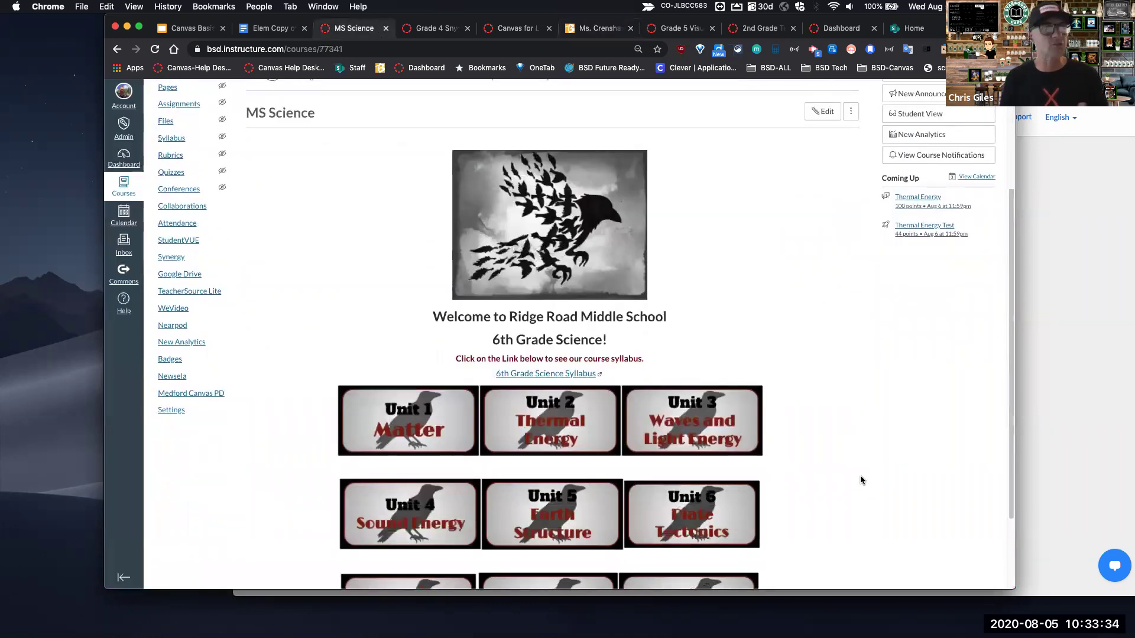
left_click(320, 50)
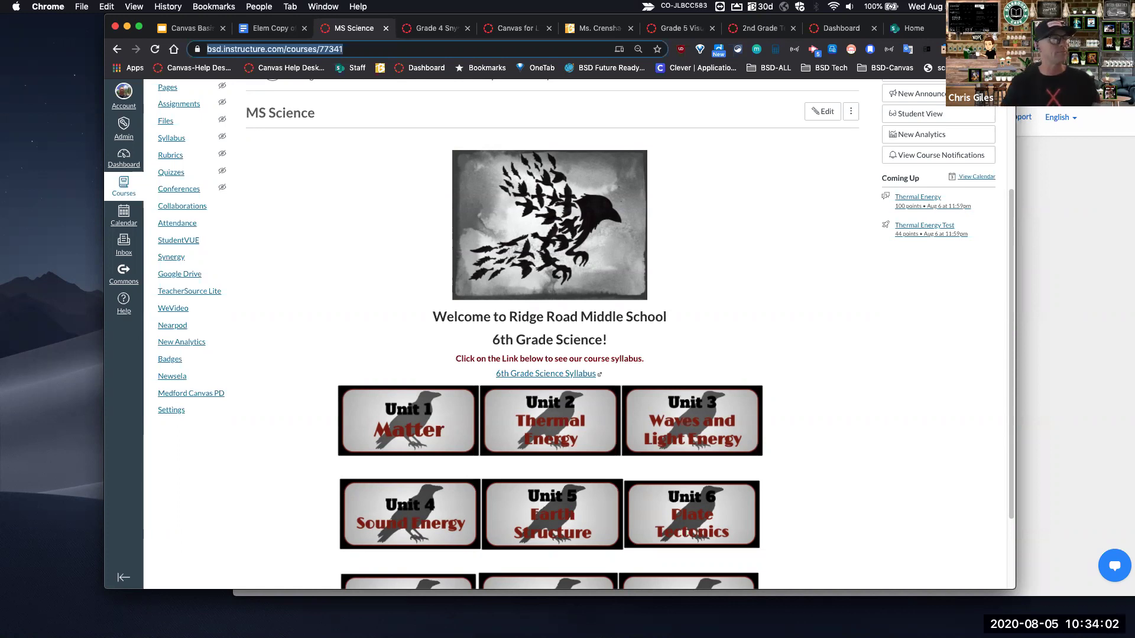
Open the Unit 1 Matter module from the MS Science home page and stop acting as the other user
scroll(779, 473, "down", 3)
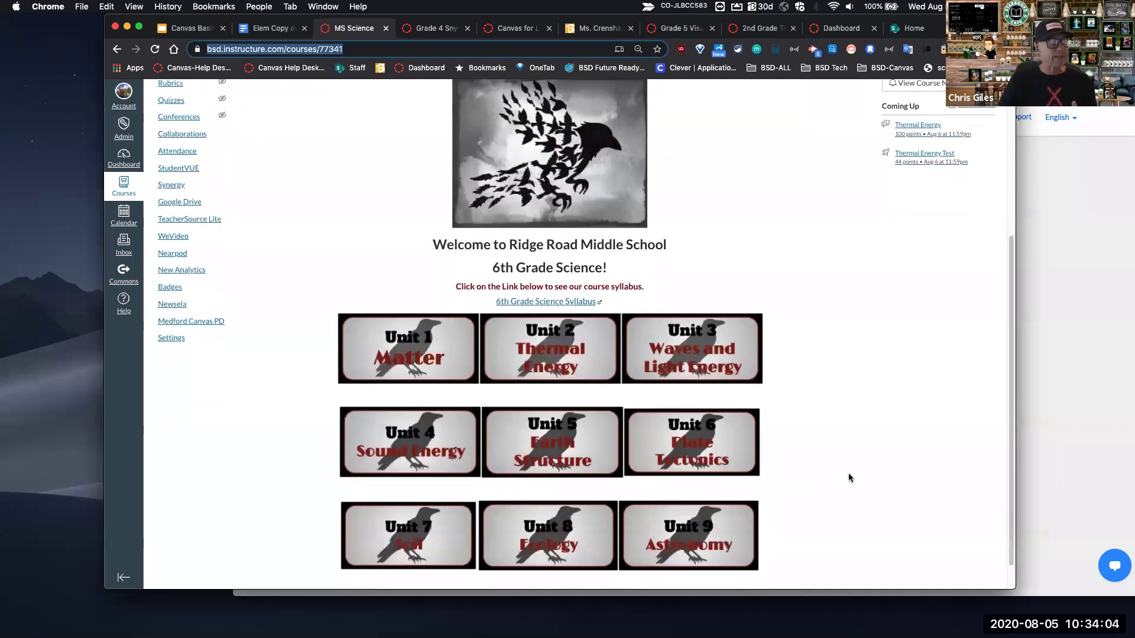
scroll(849, 477, "down", 1)
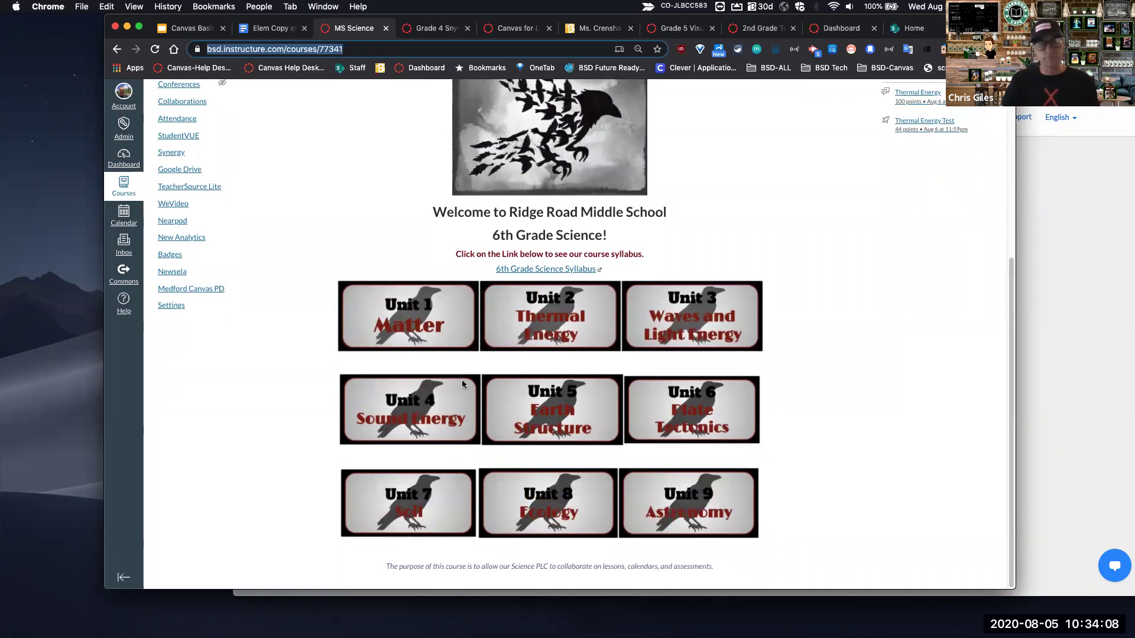
left_click(434, 318)
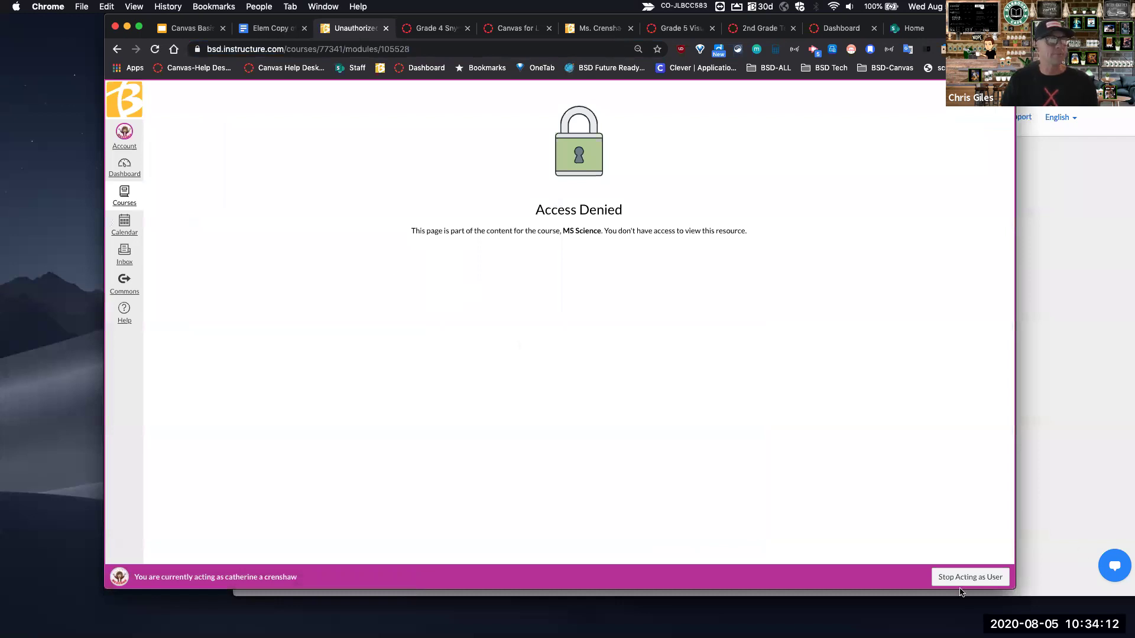
left_click(962, 580)
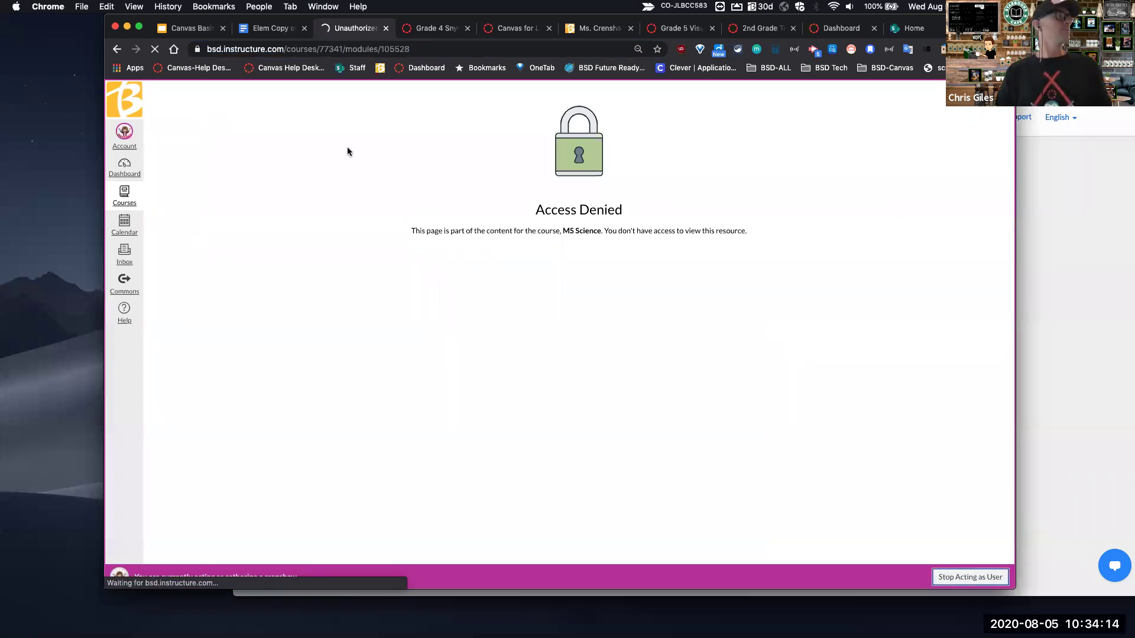
Show the Grade 4 and Grade 5 Visual Arts course home pages and select each one's web address
key("ctrl+Tab")
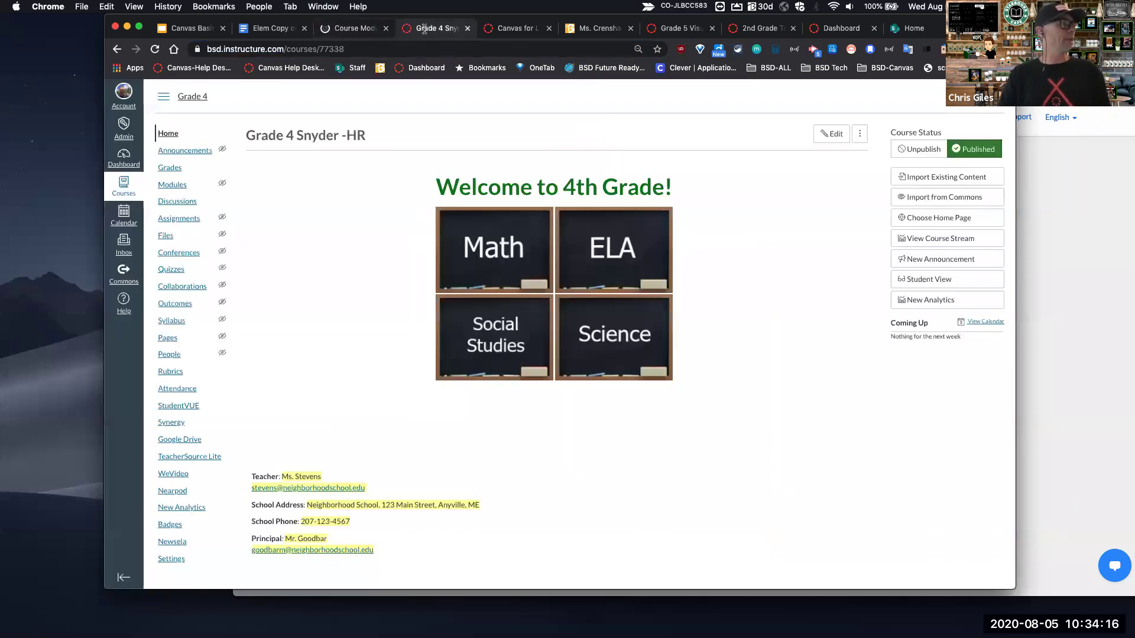
left_click(397, 52)
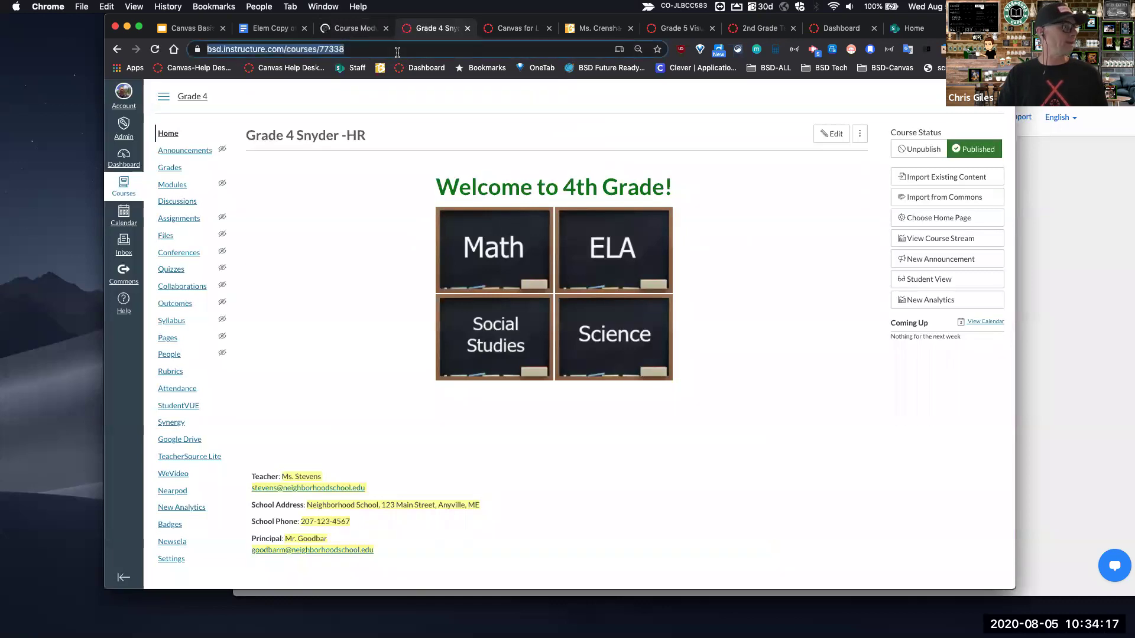
left_click(499, 30)
left_click(665, 31)
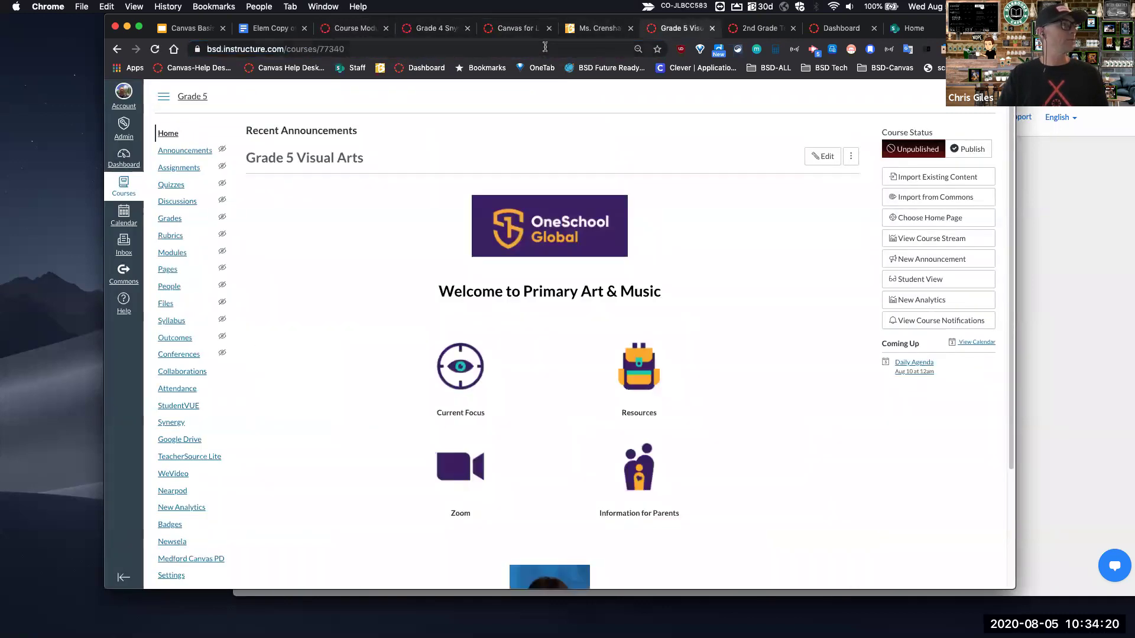
left_click(543, 47)
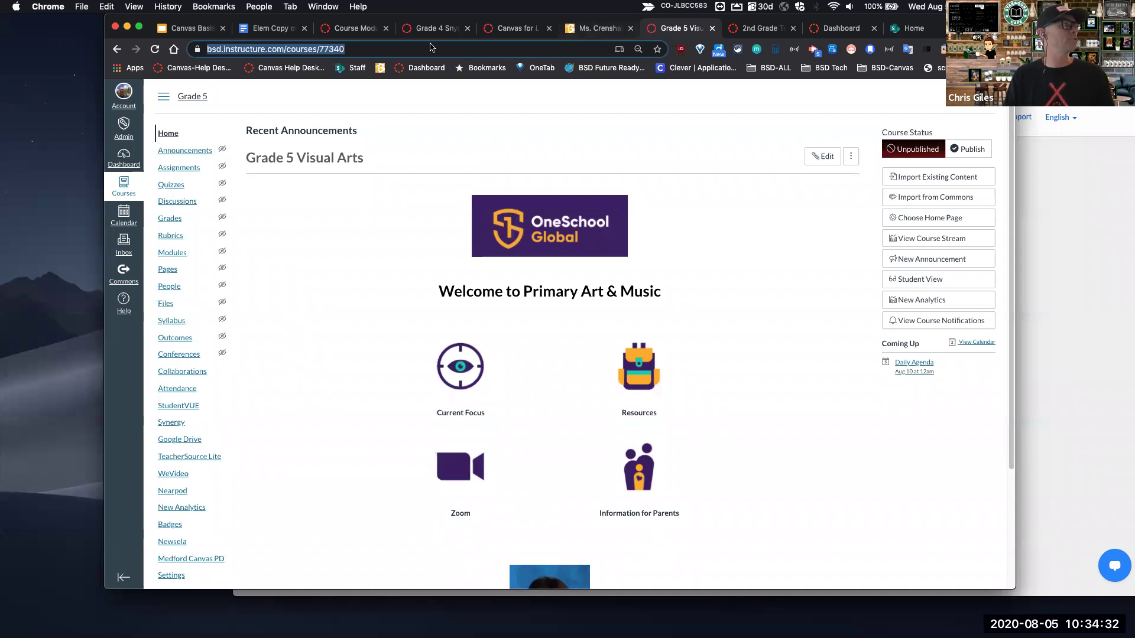
Open the settings of the Grade 5 Visual Arts course and save its course details
scroll(286, 486, "down", 3)
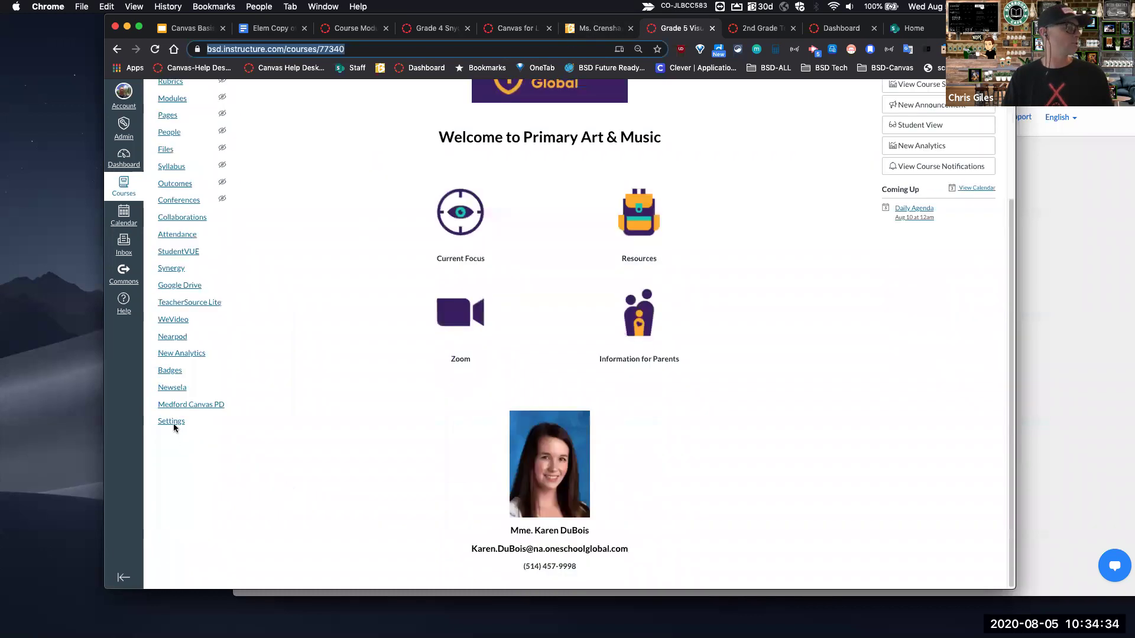
left_click(172, 425)
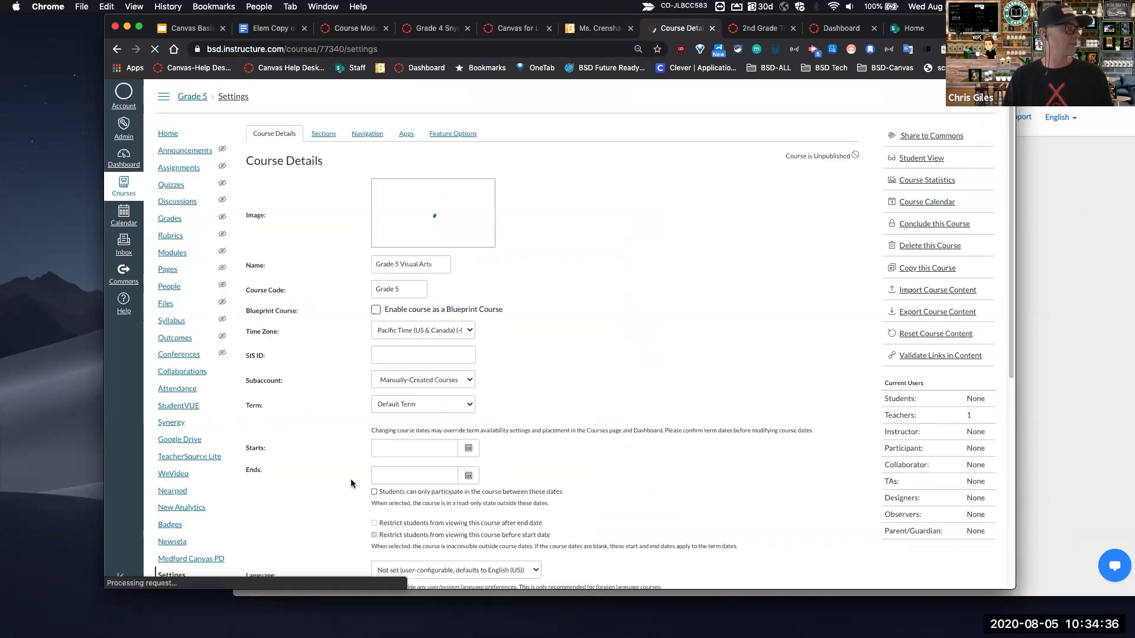
scroll(654, 491, "down", 2)
scroll(640, 493, "down", 3)
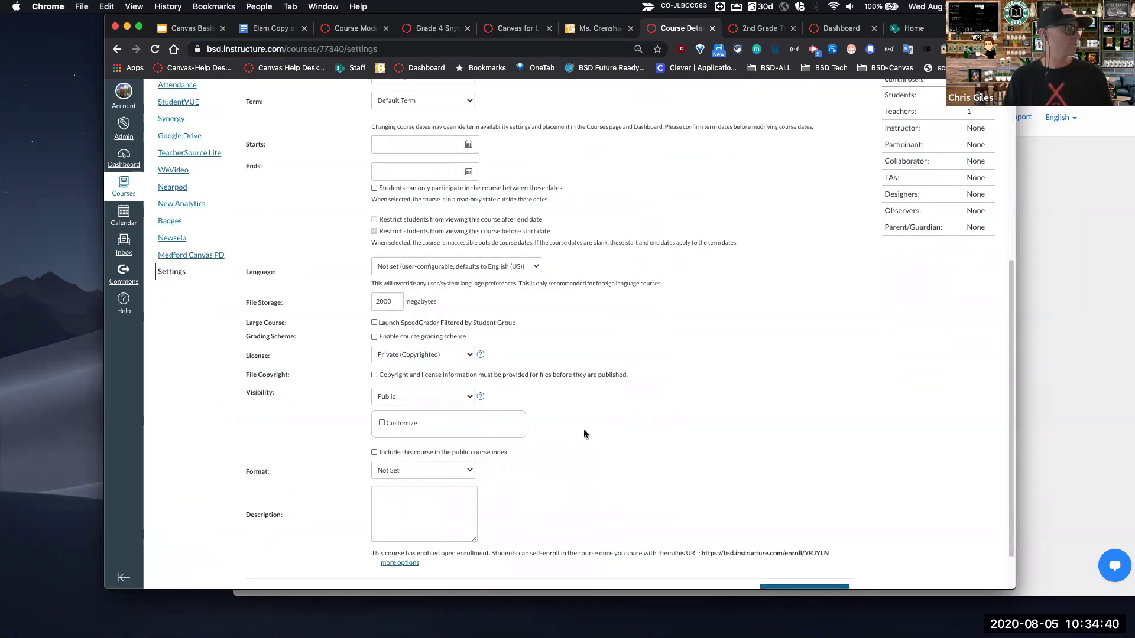
scroll(583, 433, "down", 1)
left_click(780, 539)
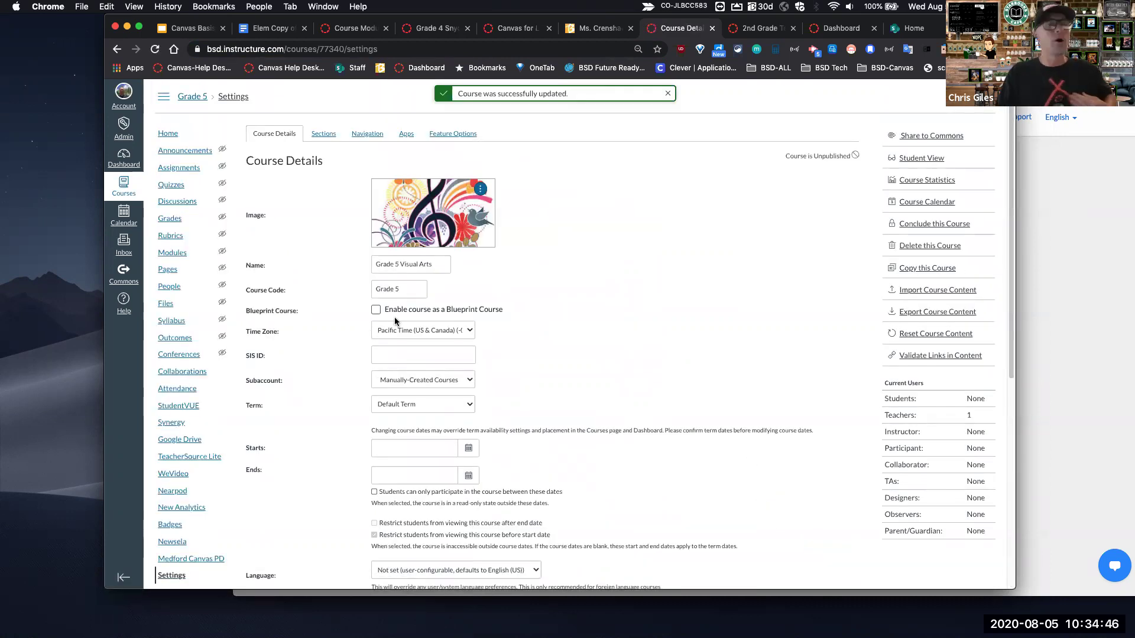
Set the Grade 5 Visual Arts course's visibility to Public and update the course details
scroll(335, 338, "down", 2)
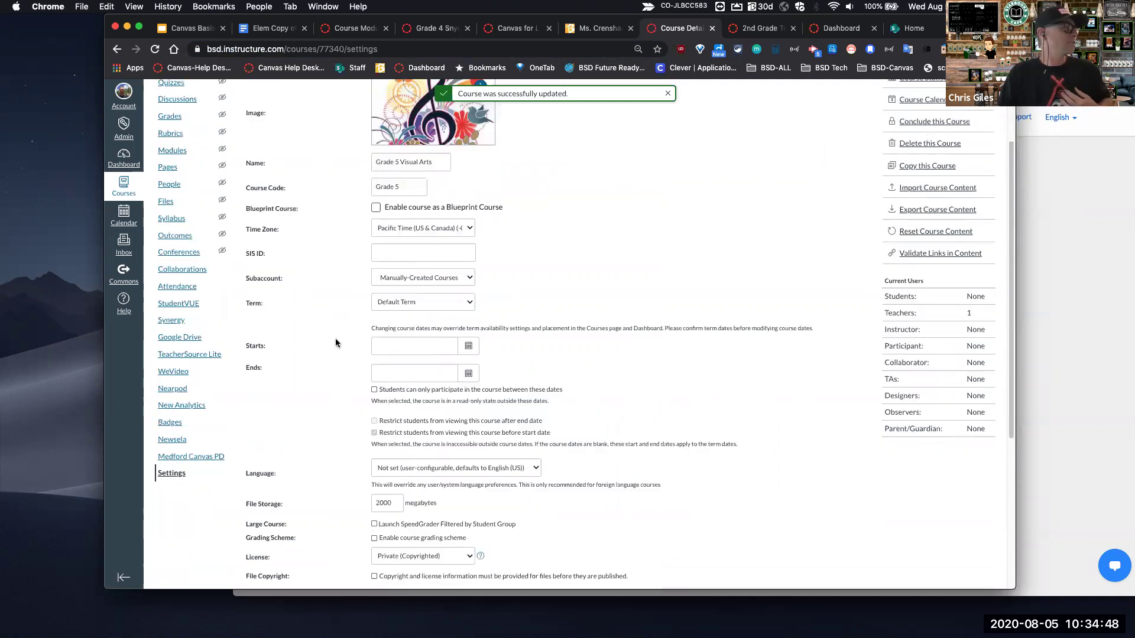
scroll(331, 401, "down", 2)
scroll(413, 360, "down", 2)
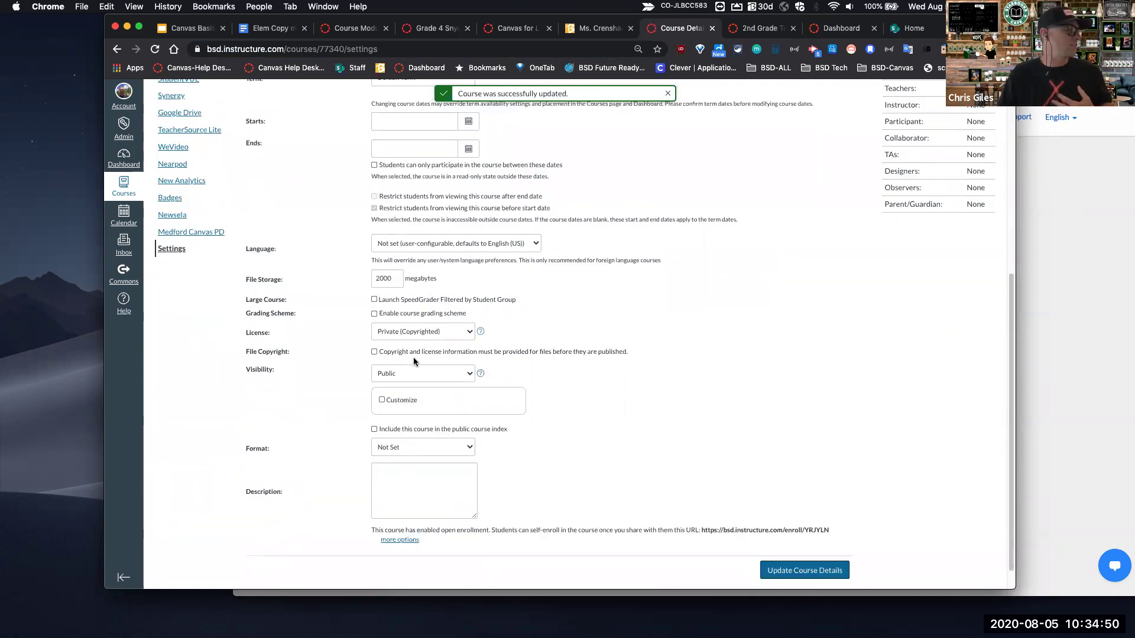
left_click(395, 370)
left_click(413, 375)
left_click(532, 390)
left_click(803, 572)
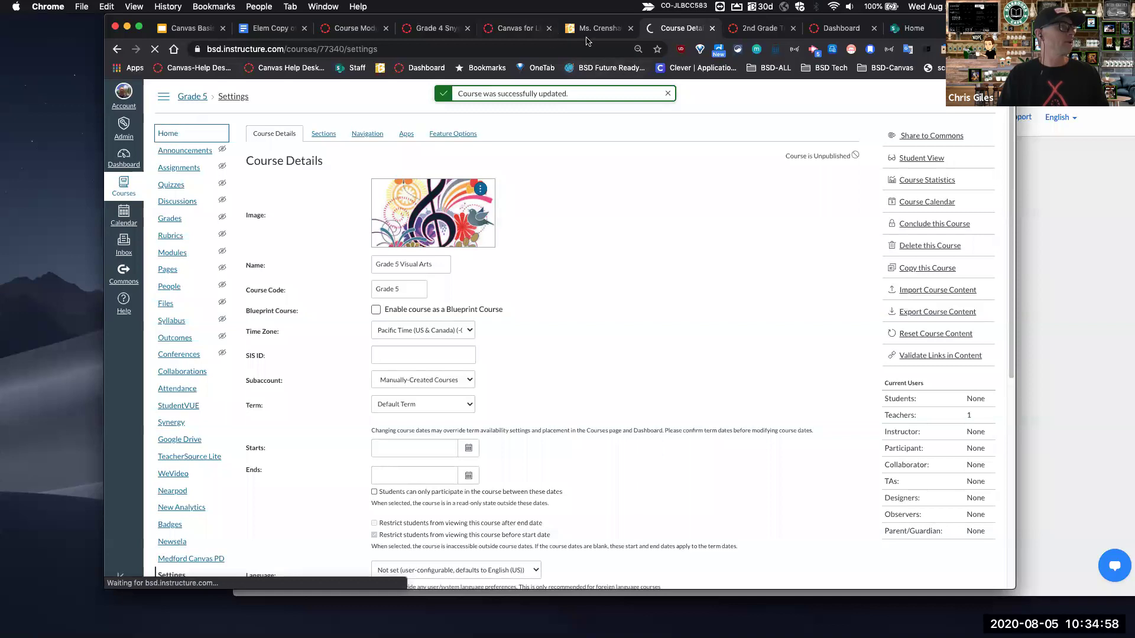
Open the settings of the 2nd Grade Template course, set its visibility to Public and update the course details
left_click(756, 29)
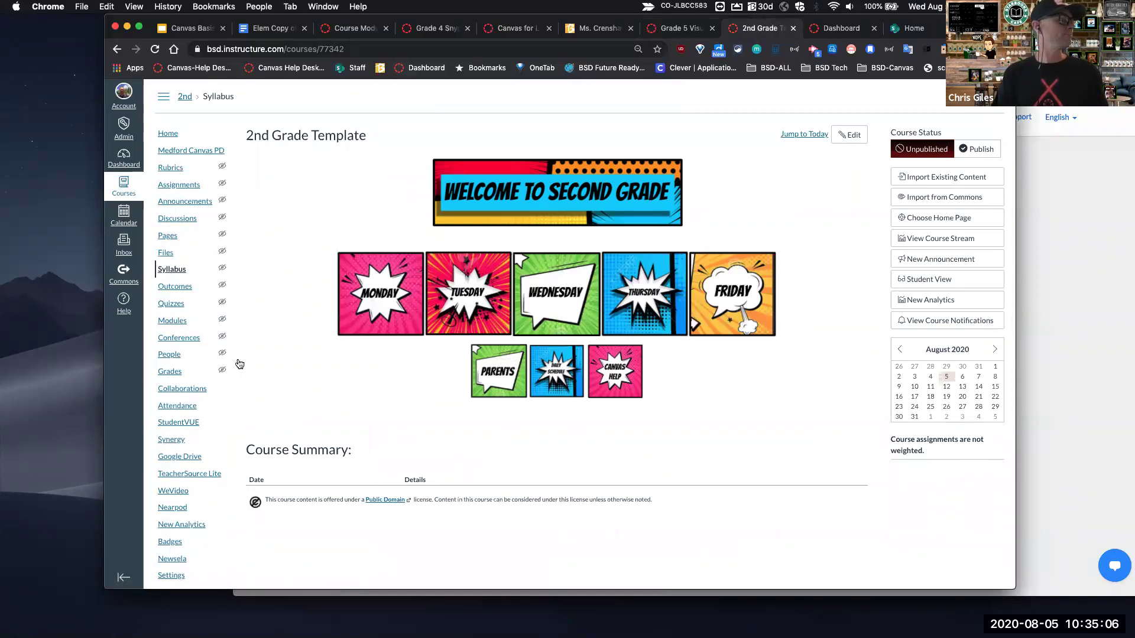
left_click(175, 584)
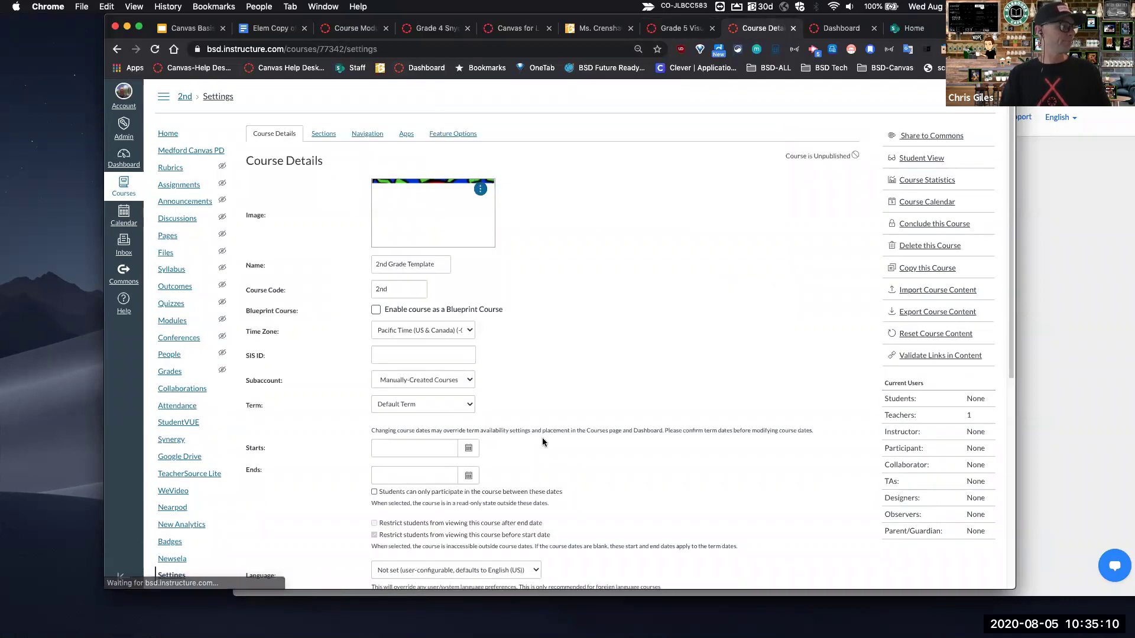
scroll(595, 435, "down", 3)
scroll(594, 435, "down", 3)
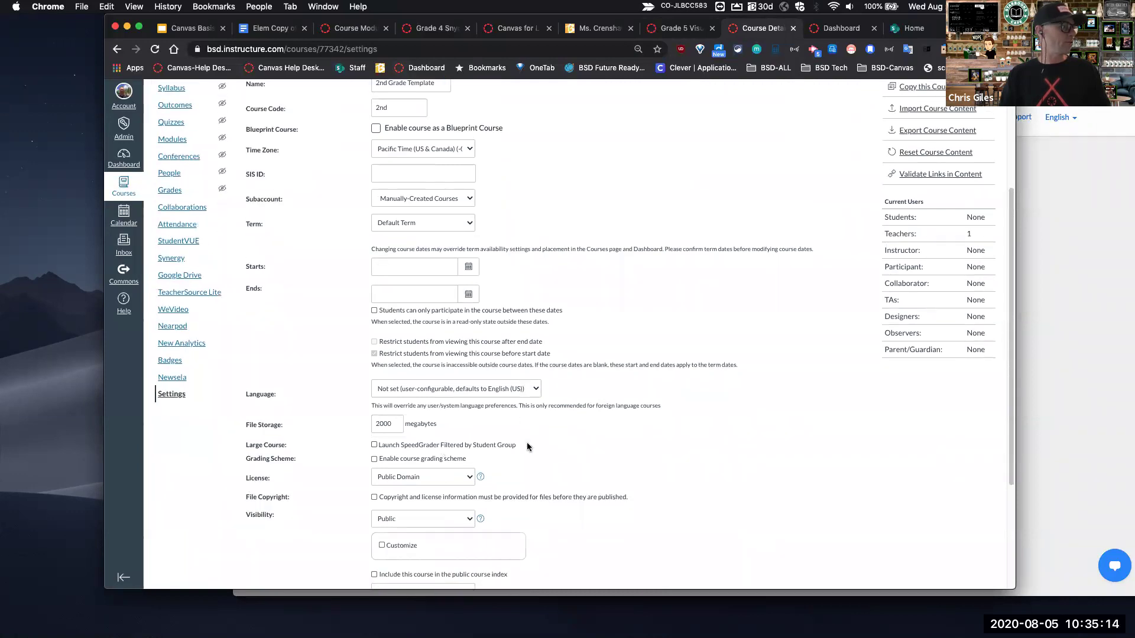
scroll(526, 440, "down", 1)
left_click(430, 501)
left_click(429, 500)
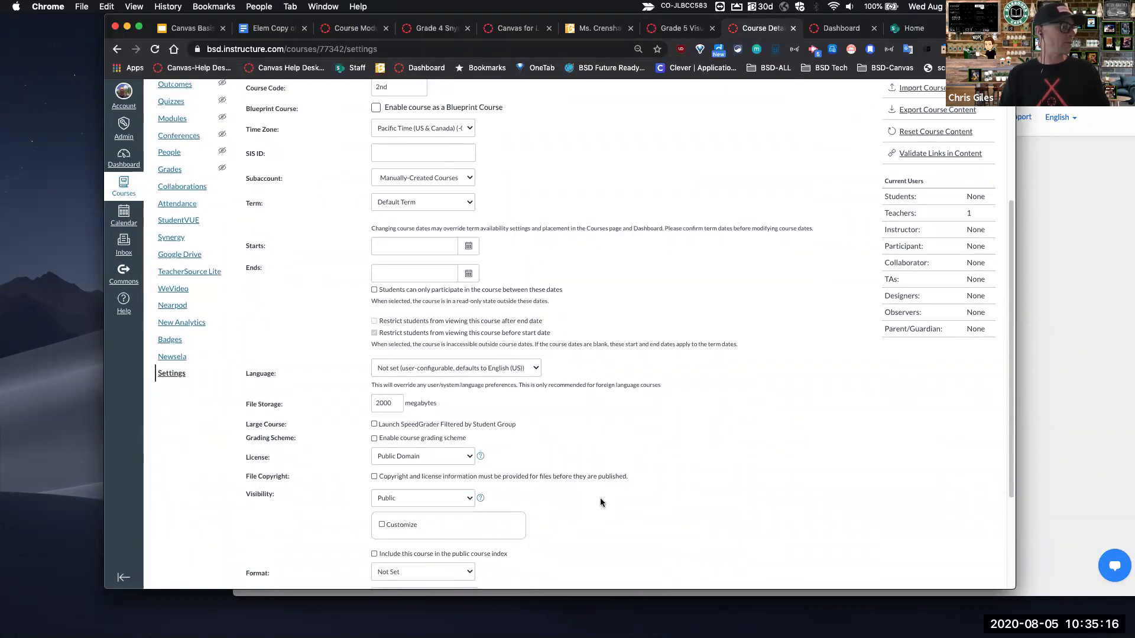
scroll(601, 497, "down", 5)
left_click(818, 542)
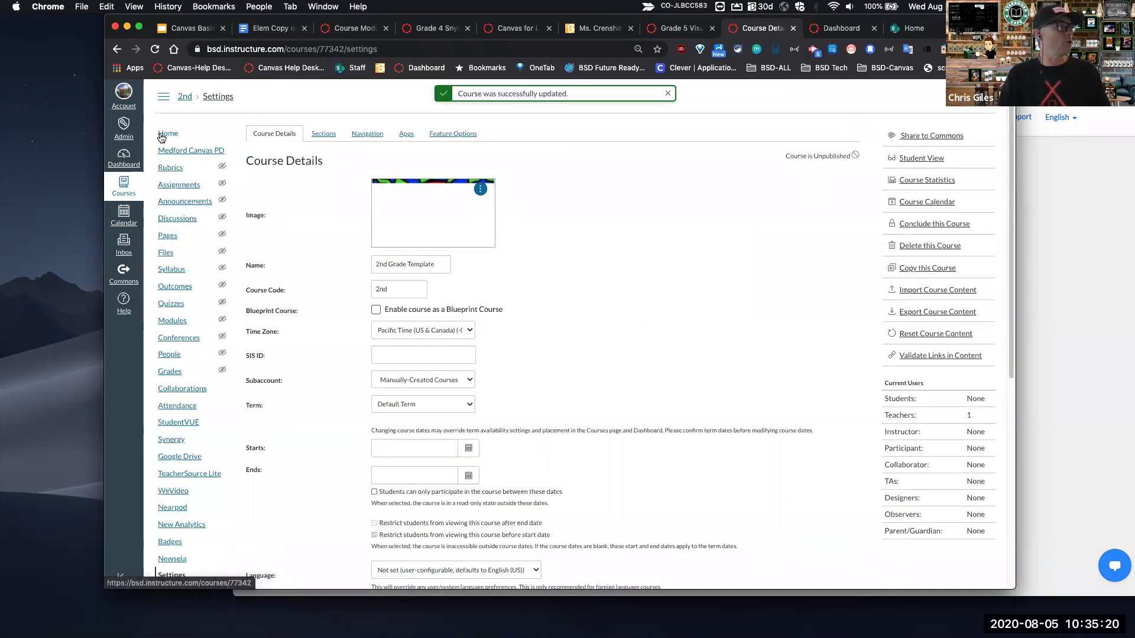
Select the 2nd Grade Template course's home page address, and select its self-enrollment URL in the settings with more options expanded
left_click(167, 133)
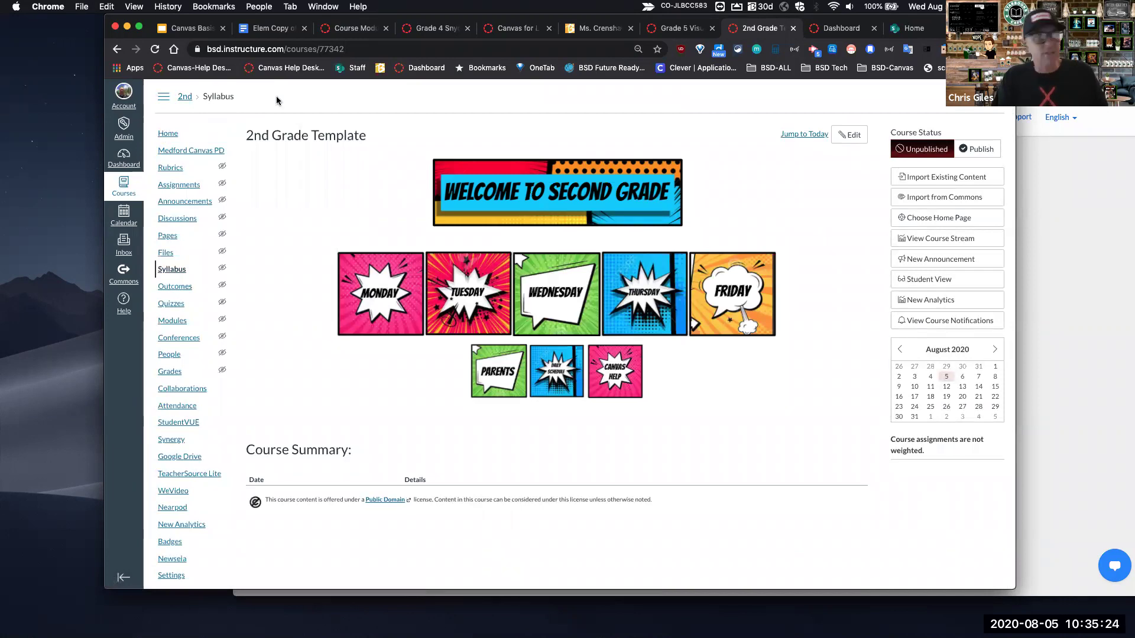
left_click(406, 48)
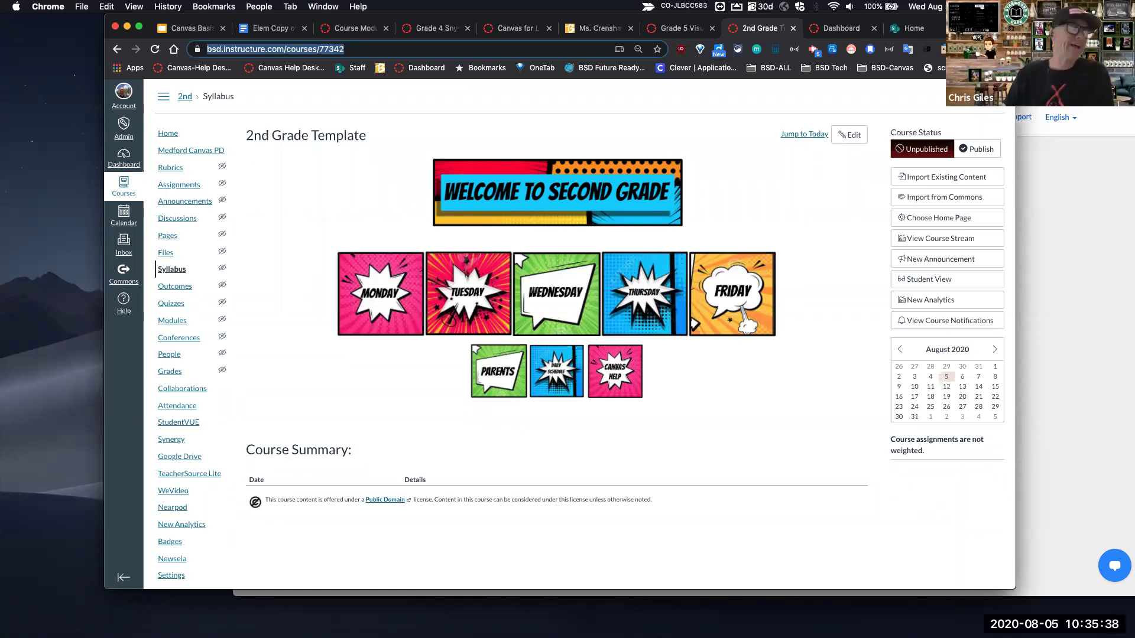
left_click(169, 575)
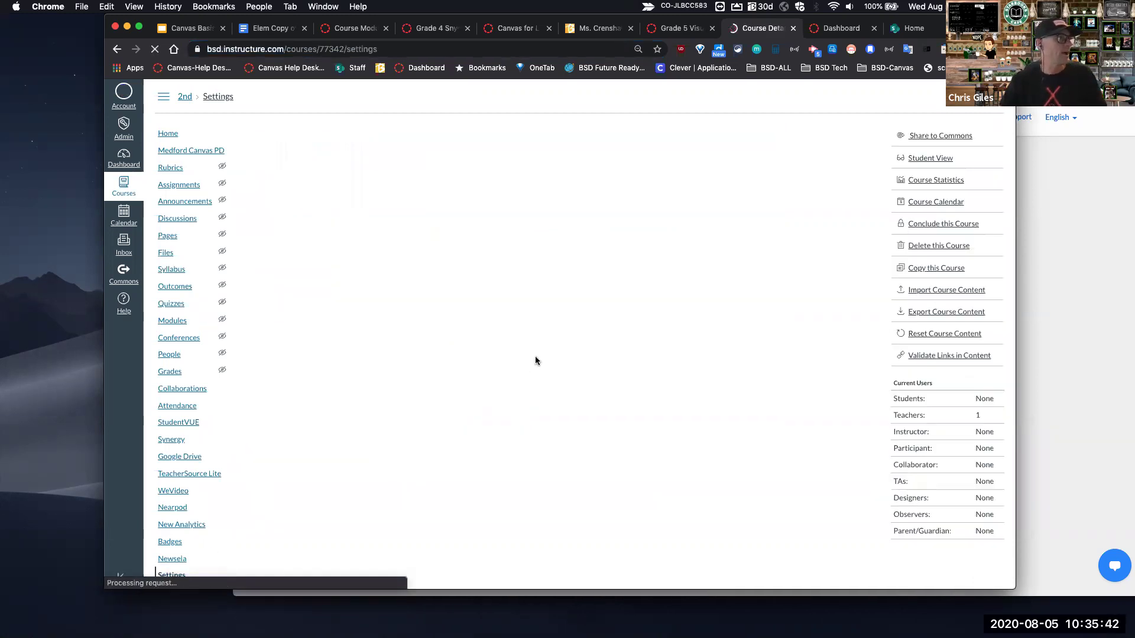
scroll(630, 448, "down", 10)
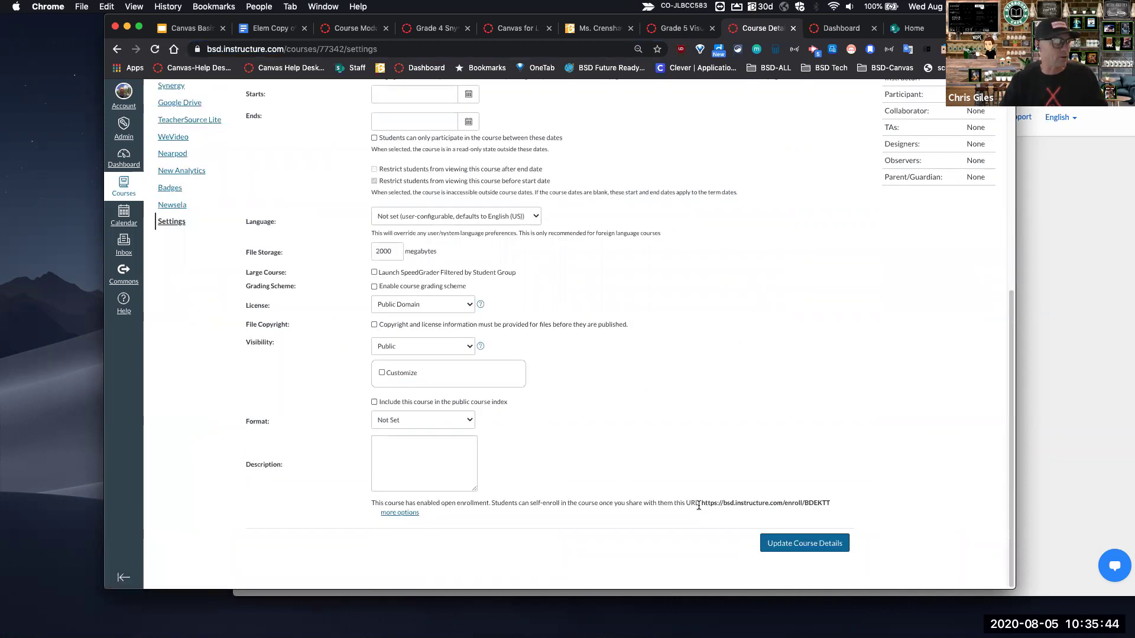
left_click(417, 513)
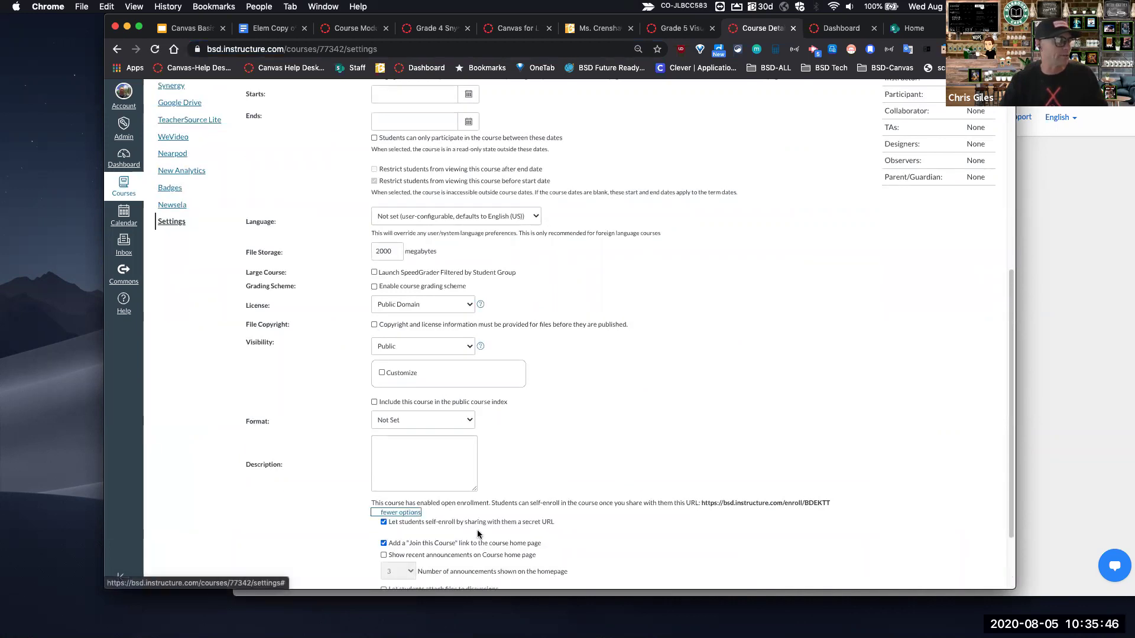
scroll(440, 420, "down", 3)
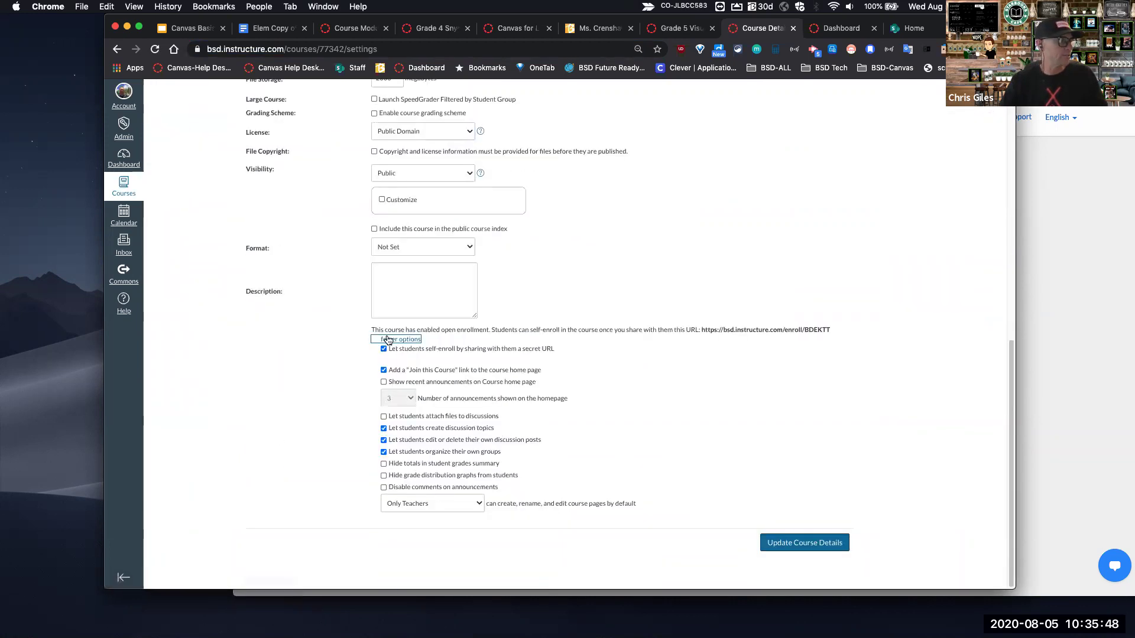
left_click_drag(702, 329, 825, 335)
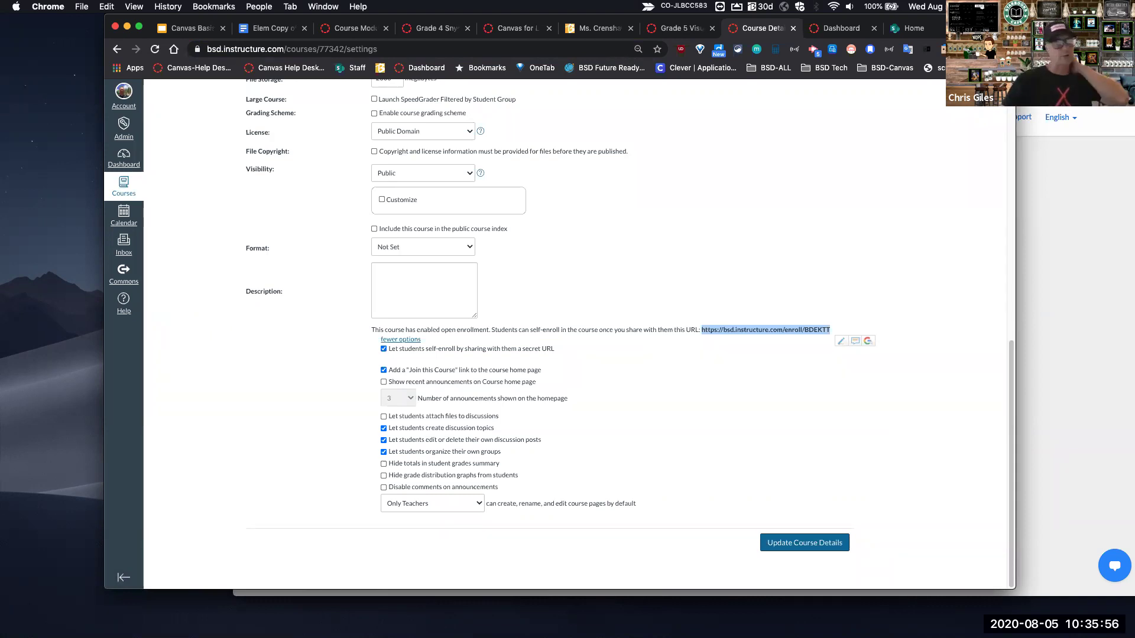
left_click(719, 189)
Open the settings of the Grade 5 Visual Arts course and select its student self-enrollment URL
left_click(690, 33)
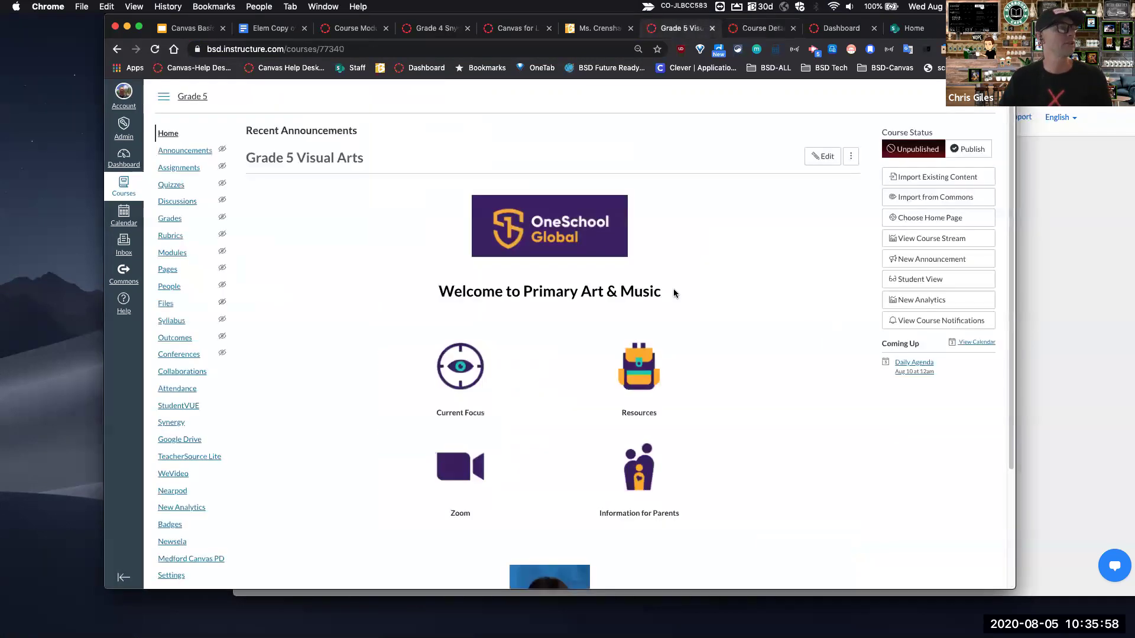
scroll(732, 393, "down", 3)
left_click(165, 421)
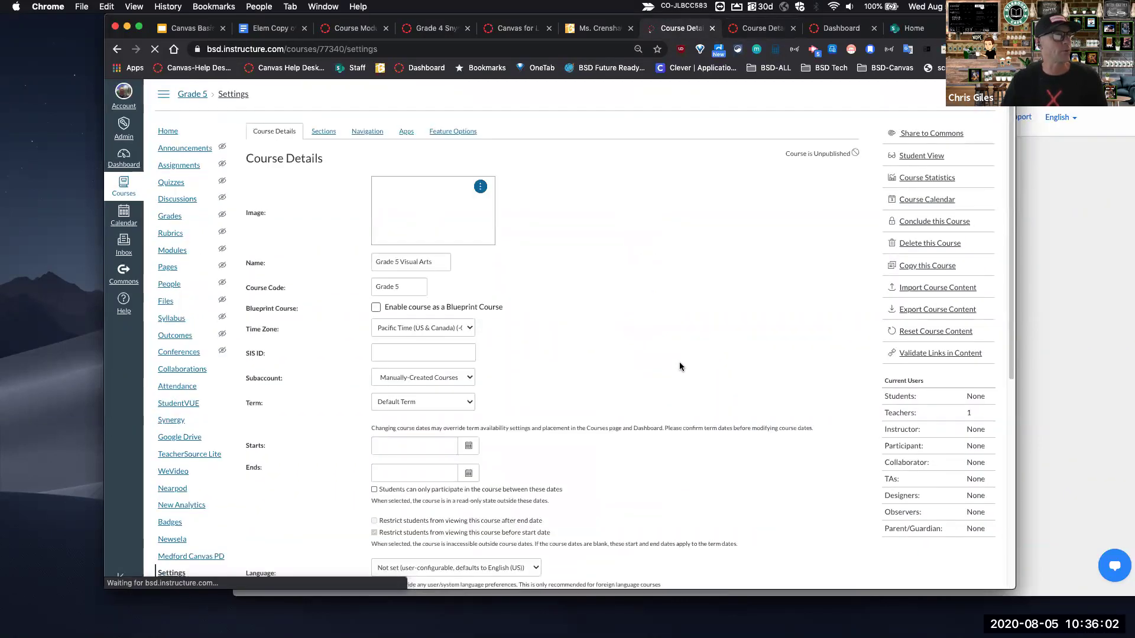
scroll(650, 379, "down", 7)
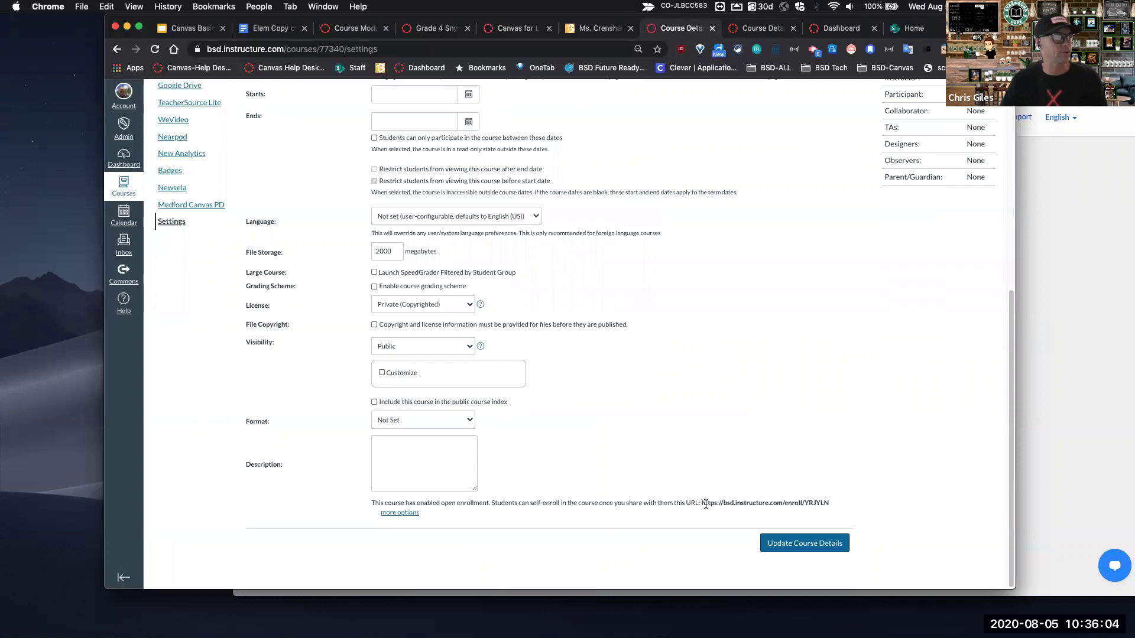
left_click_drag(701, 503, 835, 503)
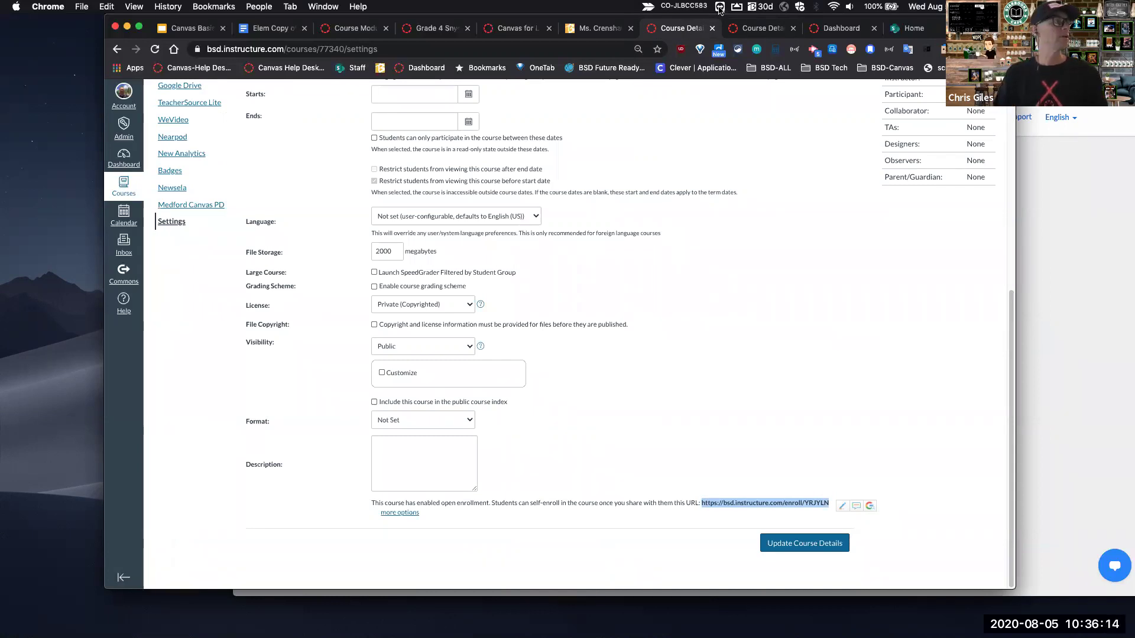
Open the settings of the MS Science course and select its student self-enrollment URL
left_click(368, 28)
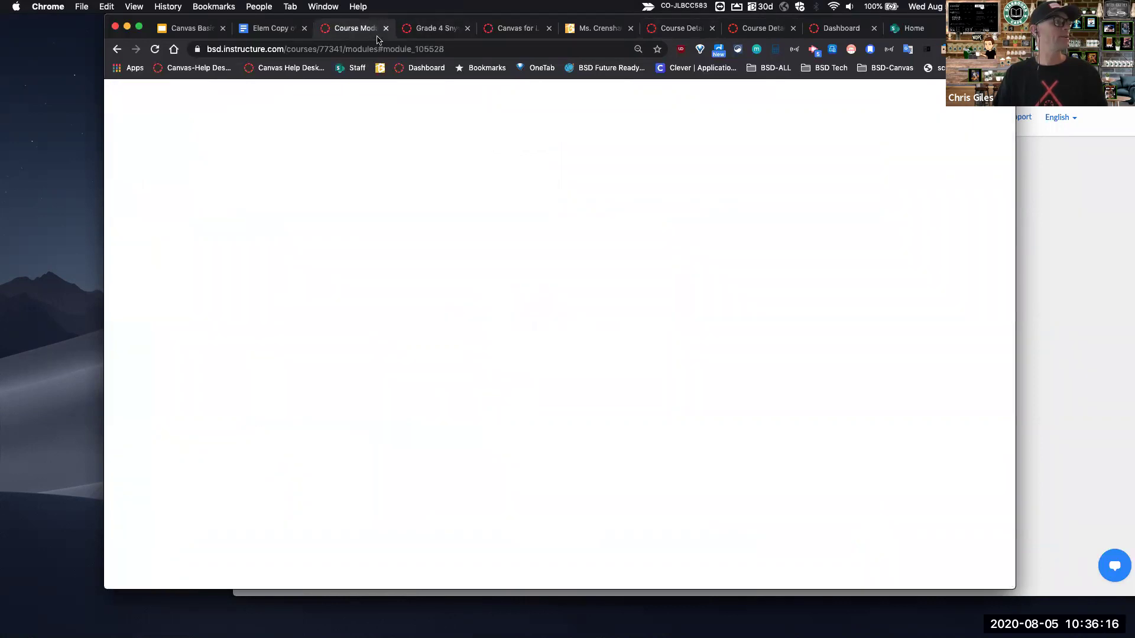
left_click(422, 30)
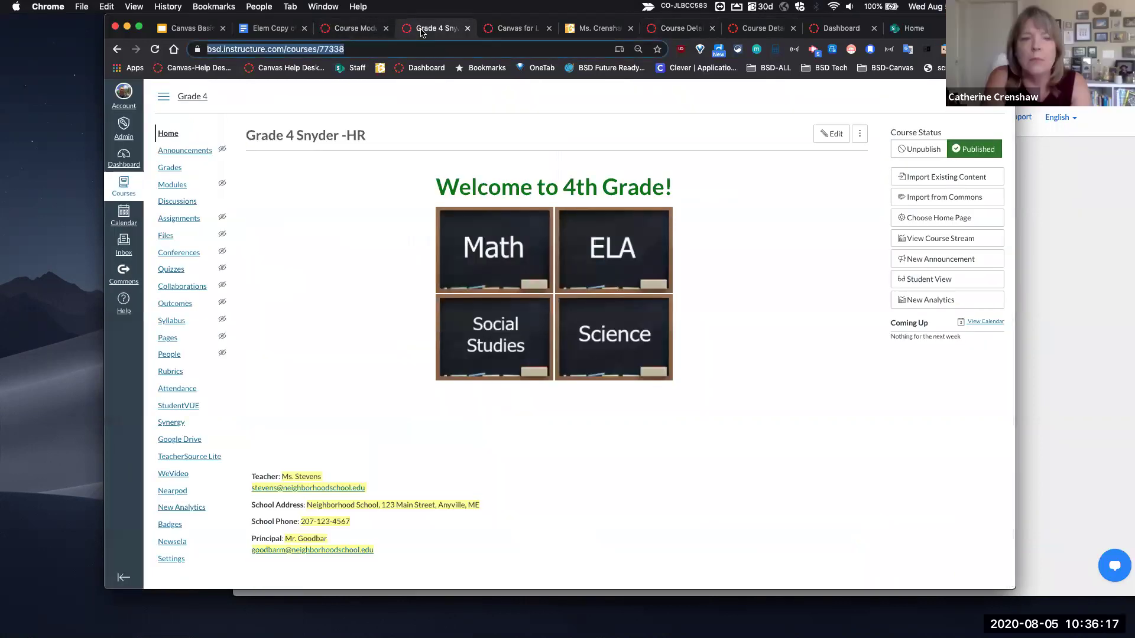
left_click(346, 29)
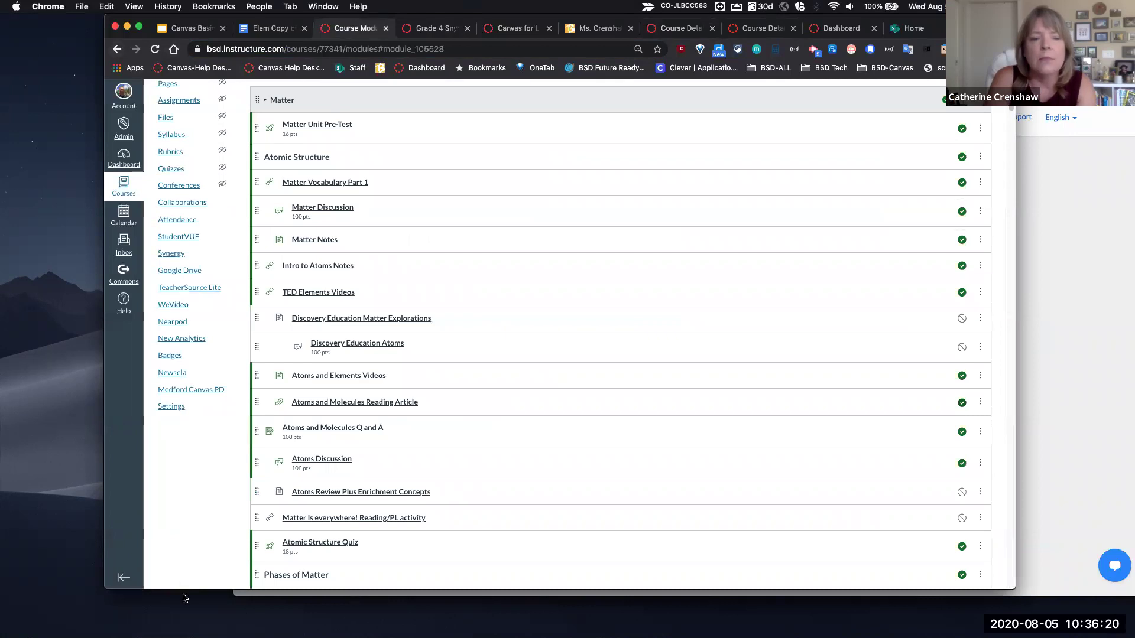
left_click(171, 407)
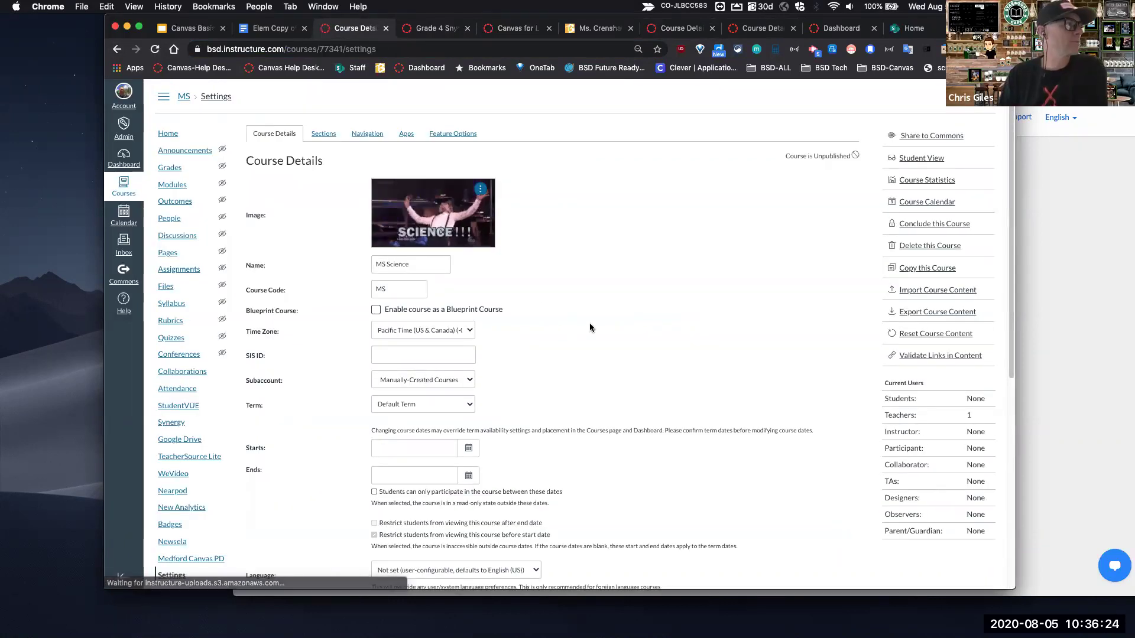
scroll(729, 521, "down", 6)
left_click_drag(701, 503, 829, 508)
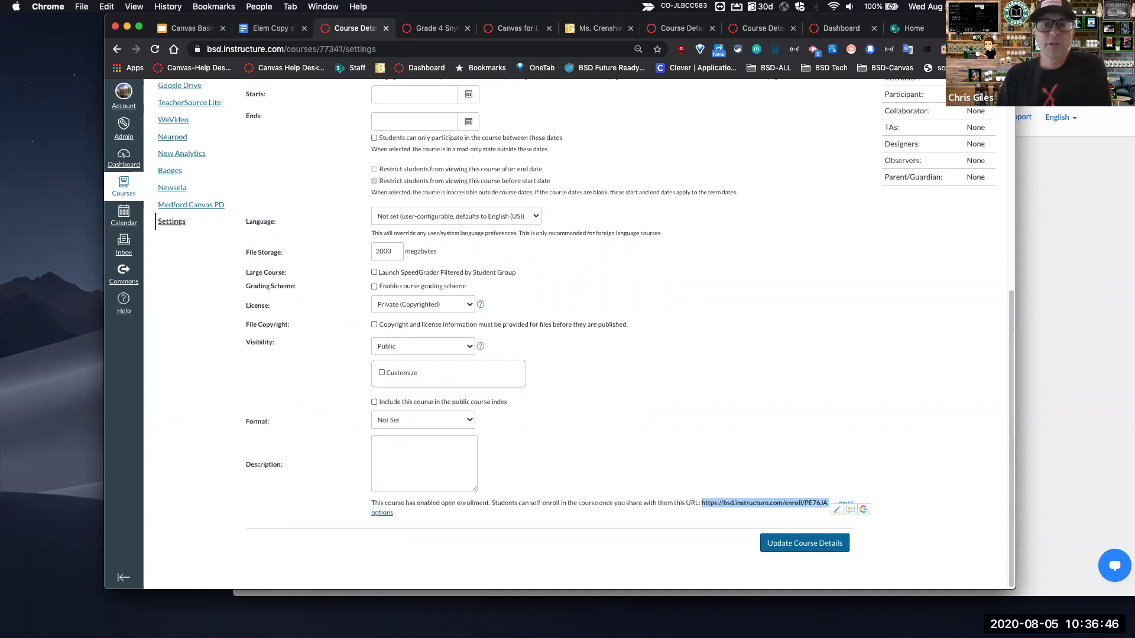
Return to the MS Science course home page and reposition the browser window
scroll(231, 274, "up", 10)
left_click(168, 133)
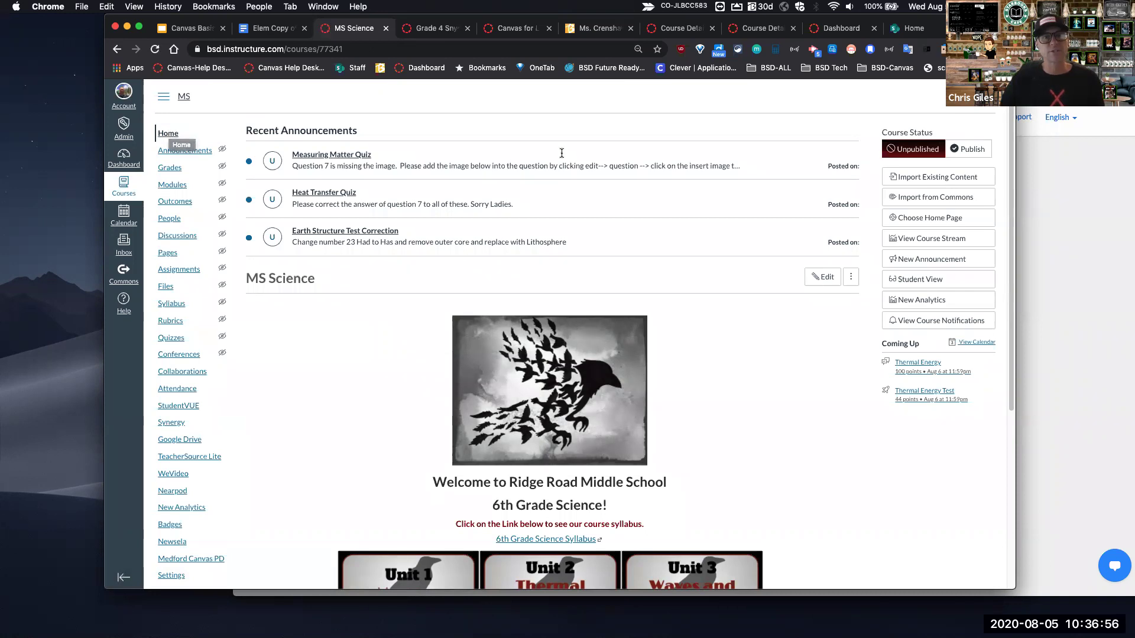
left_click_drag(996, 17, 937, 18)
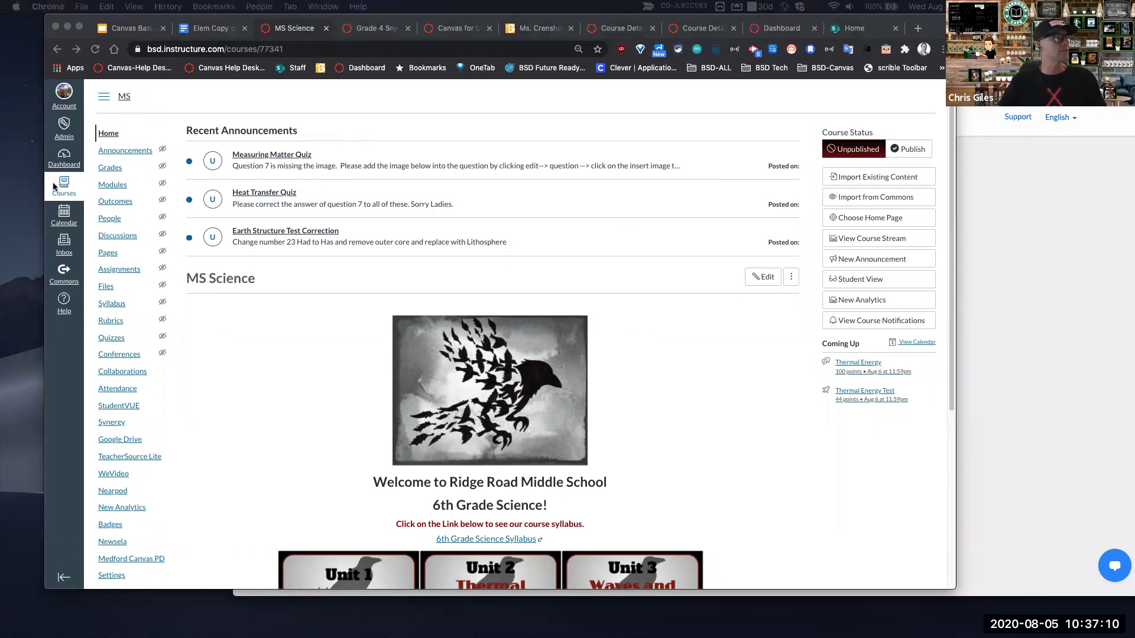
Open the Dashboard and move the Part 1 - Growing with Canvas card to directly after the BSD Test Course card
left_click(61, 159)
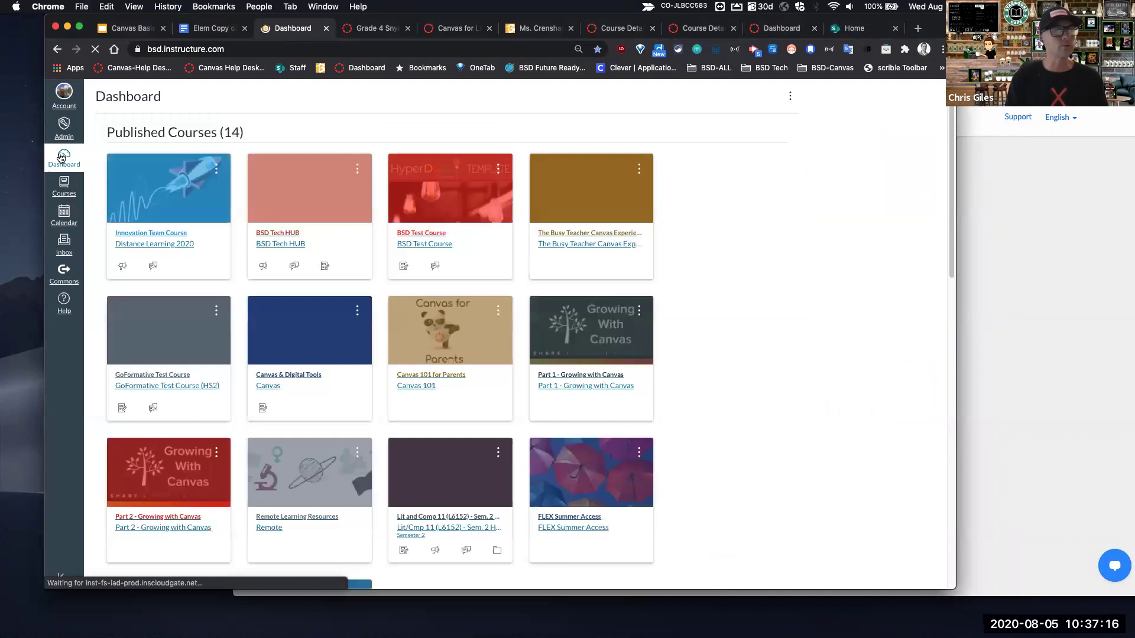
left_click_drag(606, 232, 579, 242)
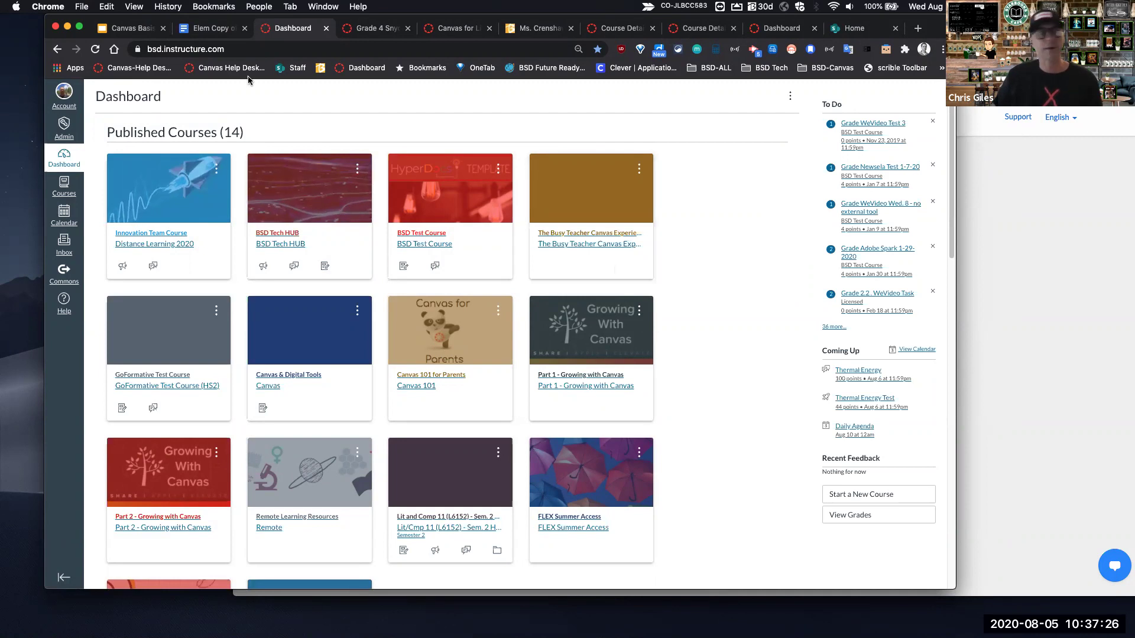
left_click_drag(582, 340, 399, 255)
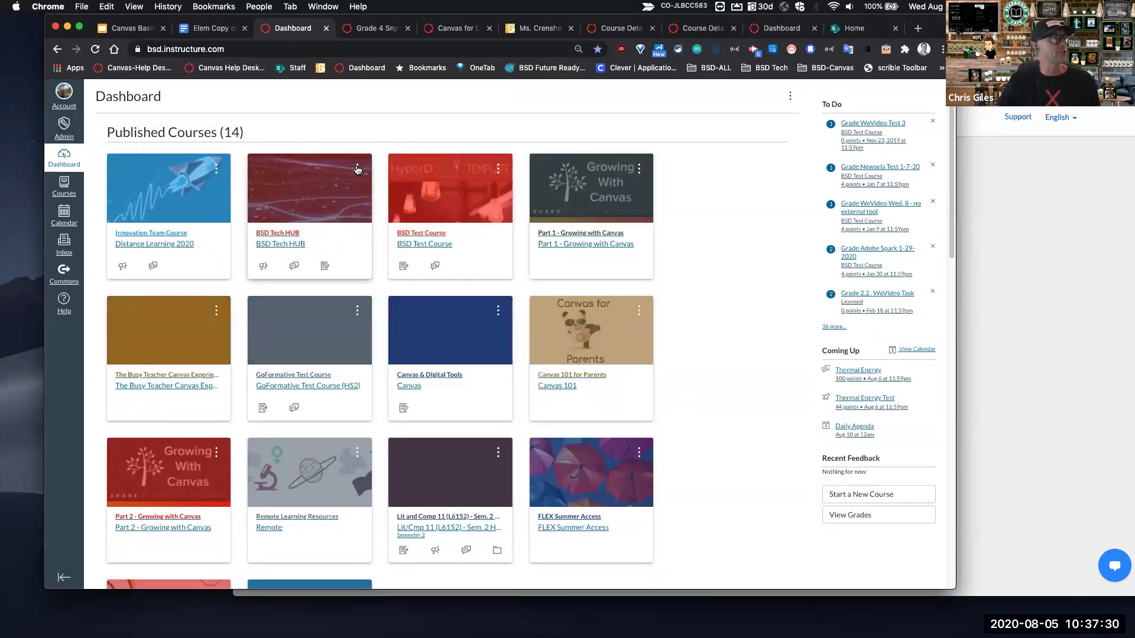
View the nickname and color options of the BSD Tech HUB and Part 1 - Growing with Canvas cards and close them
key("Return")
left_click(369, 228)
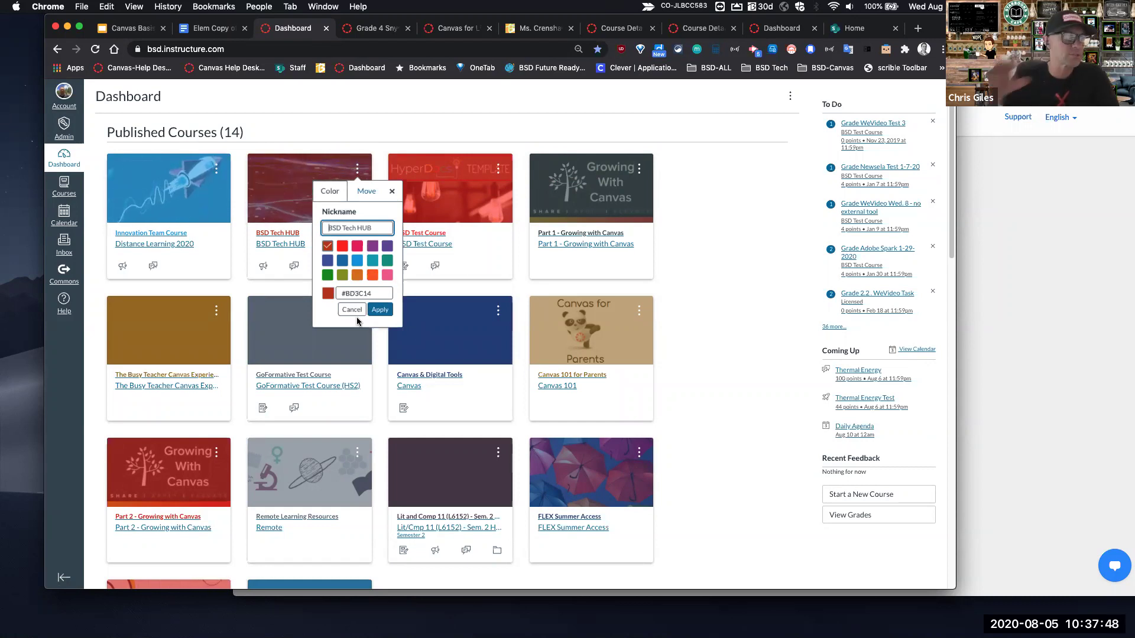
left_click(639, 170)
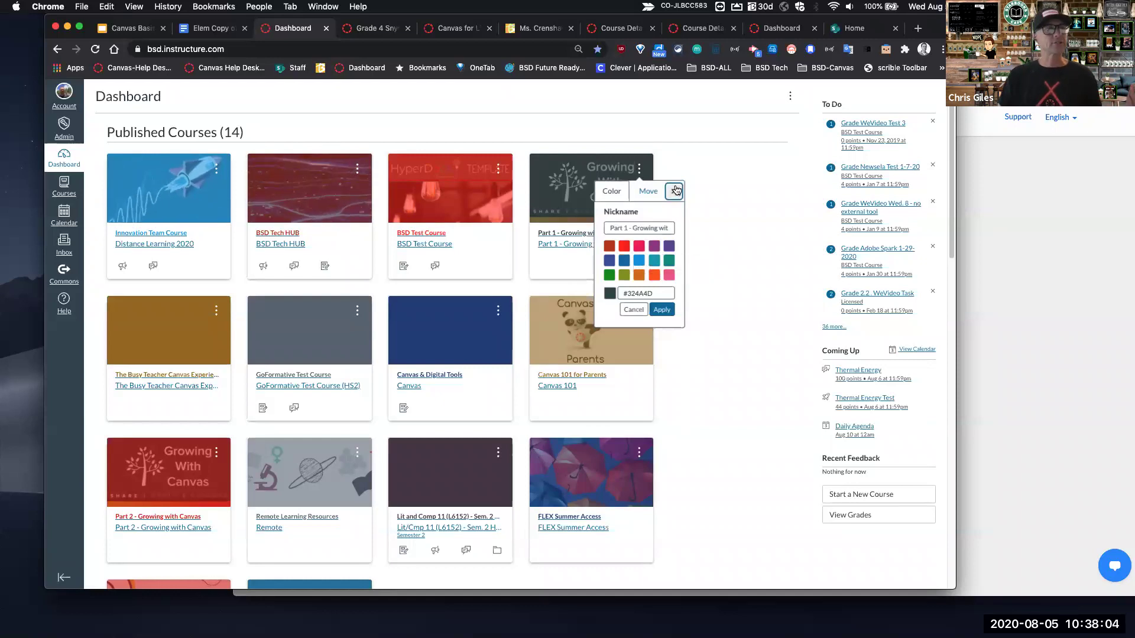
left_click(674, 191)
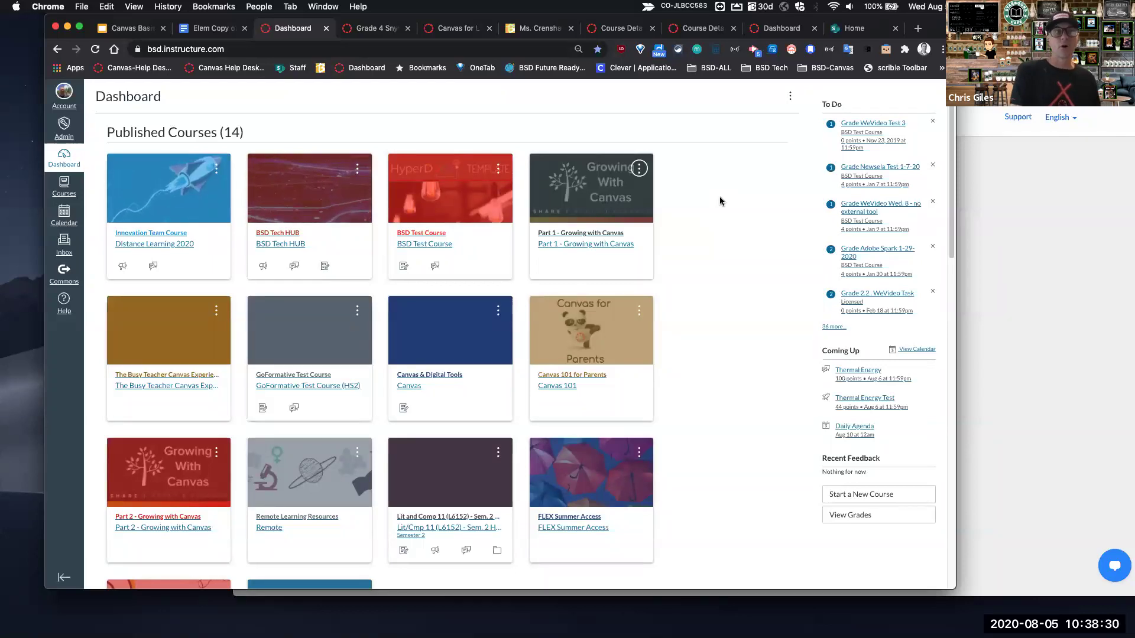
Start a new course from the Dashboard, enter Fake courese as its name, and close the form without creating the course
scroll(715, 343, "down", 4)
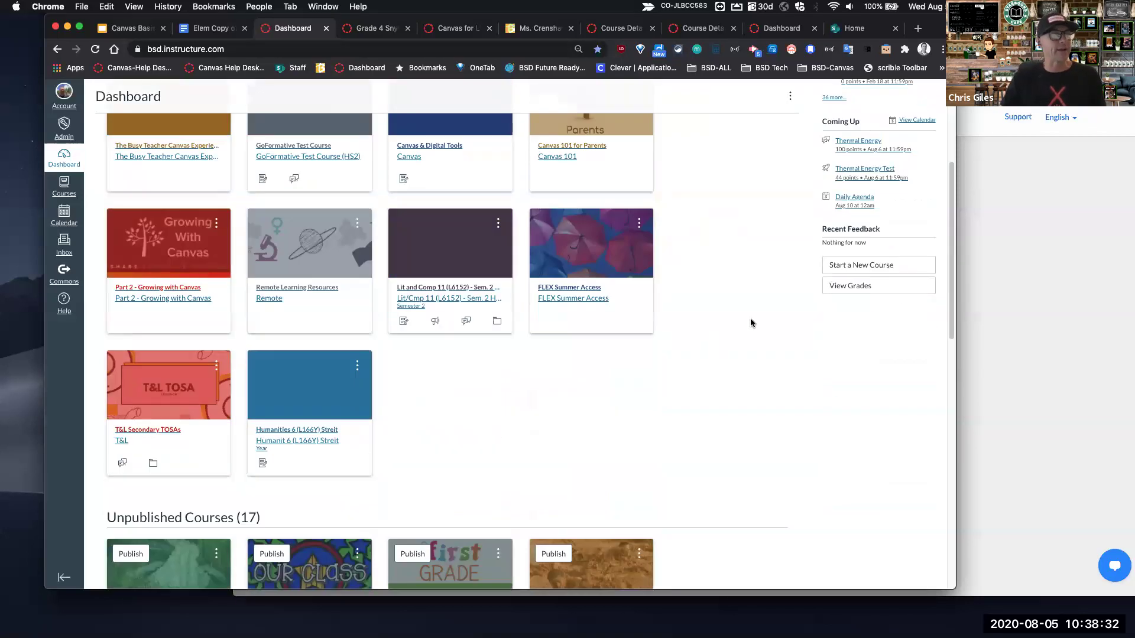
left_click(915, 270)
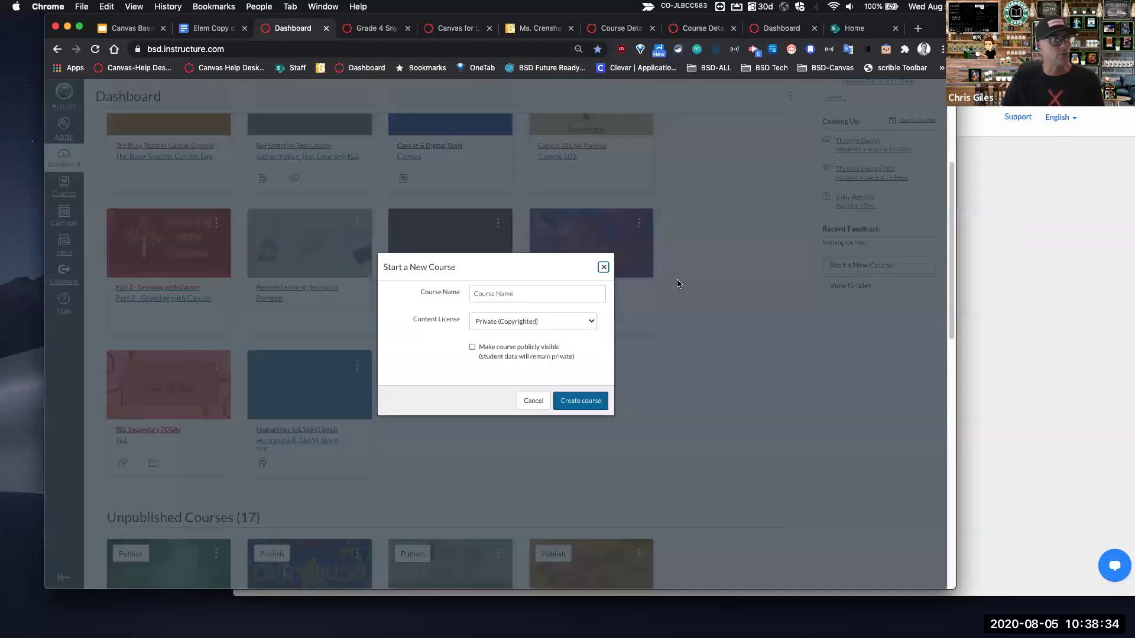
left_click(521, 288)
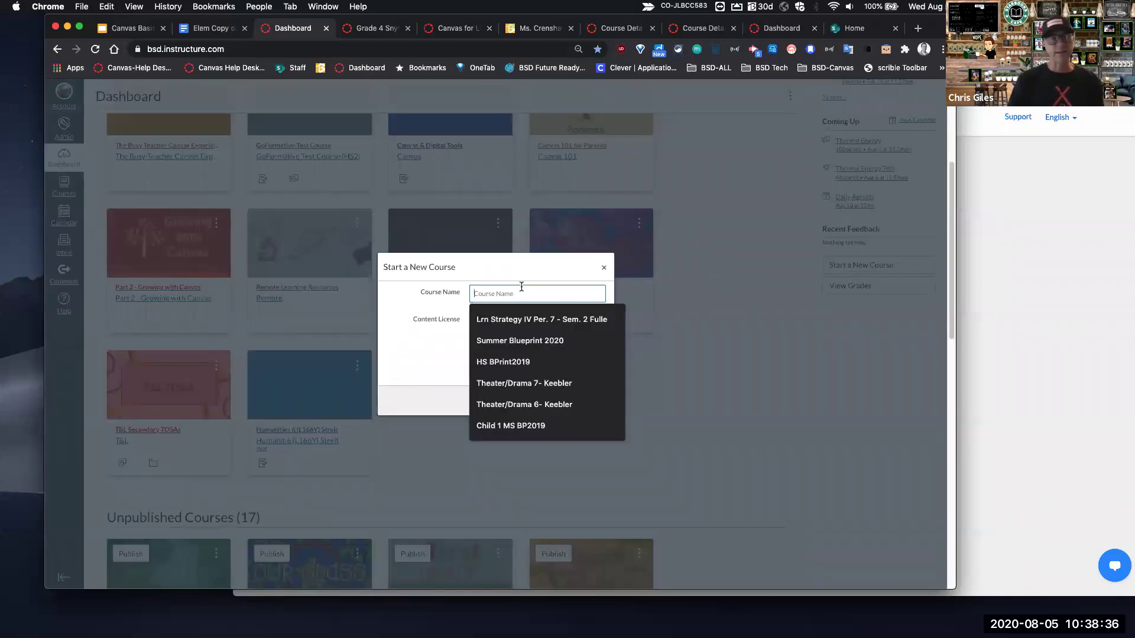
type("Fa")
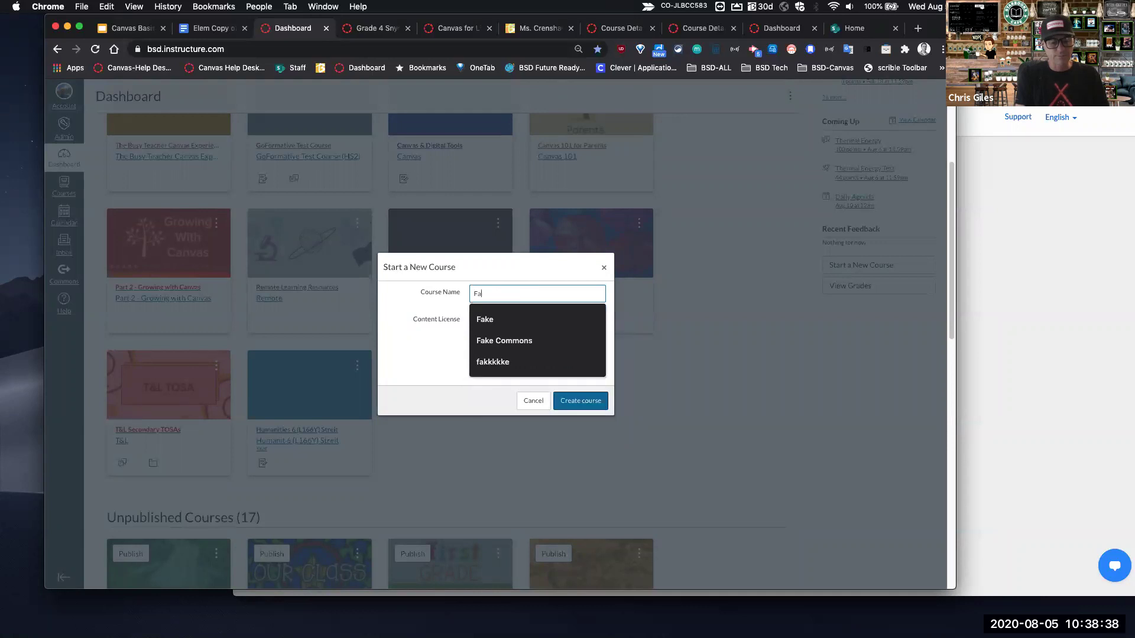
type("ke cour")
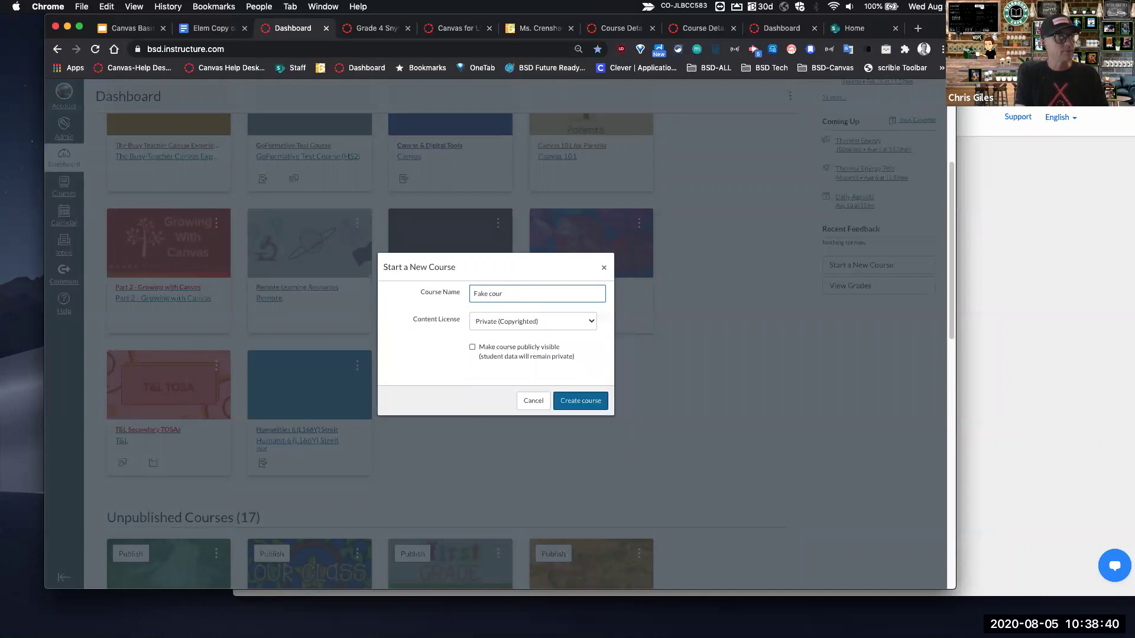
type("r")
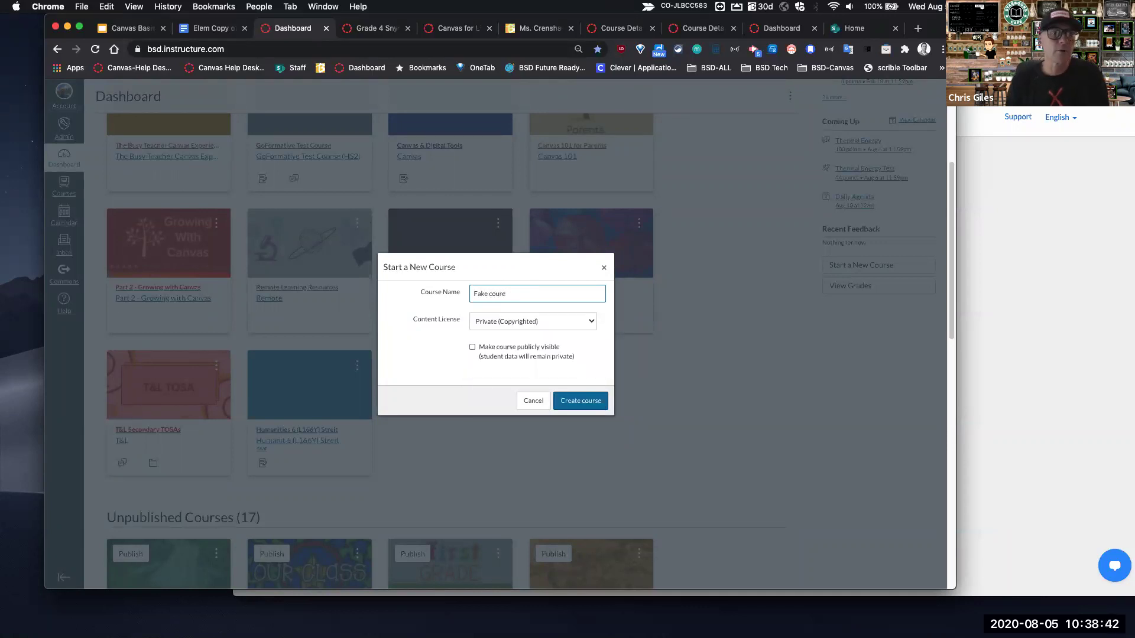
key("BackSpace")
key("BackSpace")
type("s")
key("BackSpace")
type("rese")
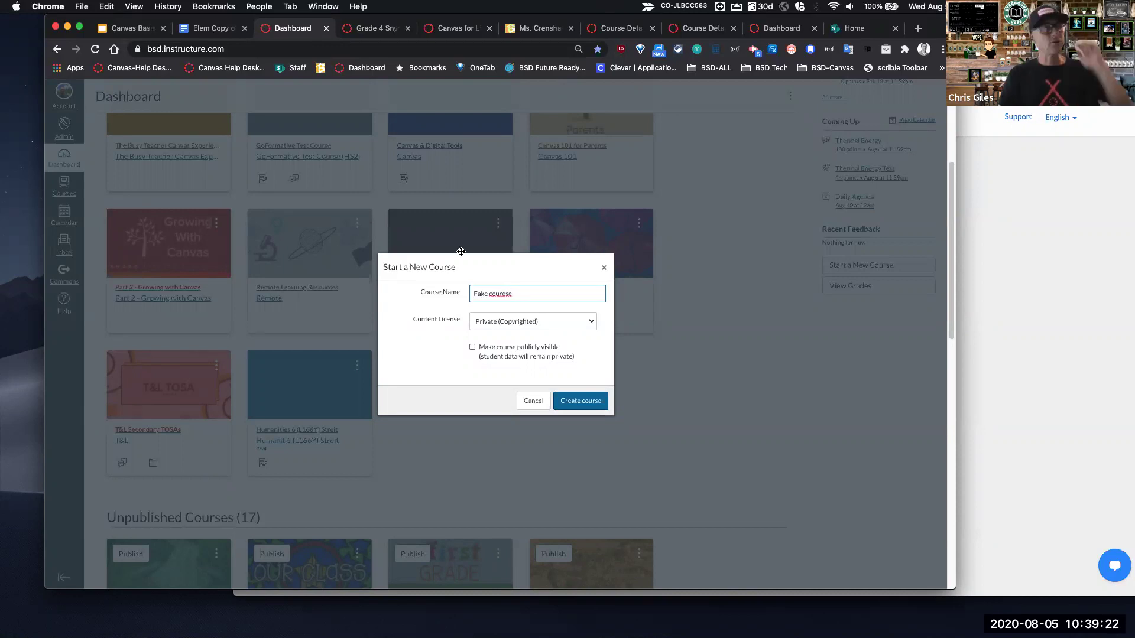
left_click(712, 328)
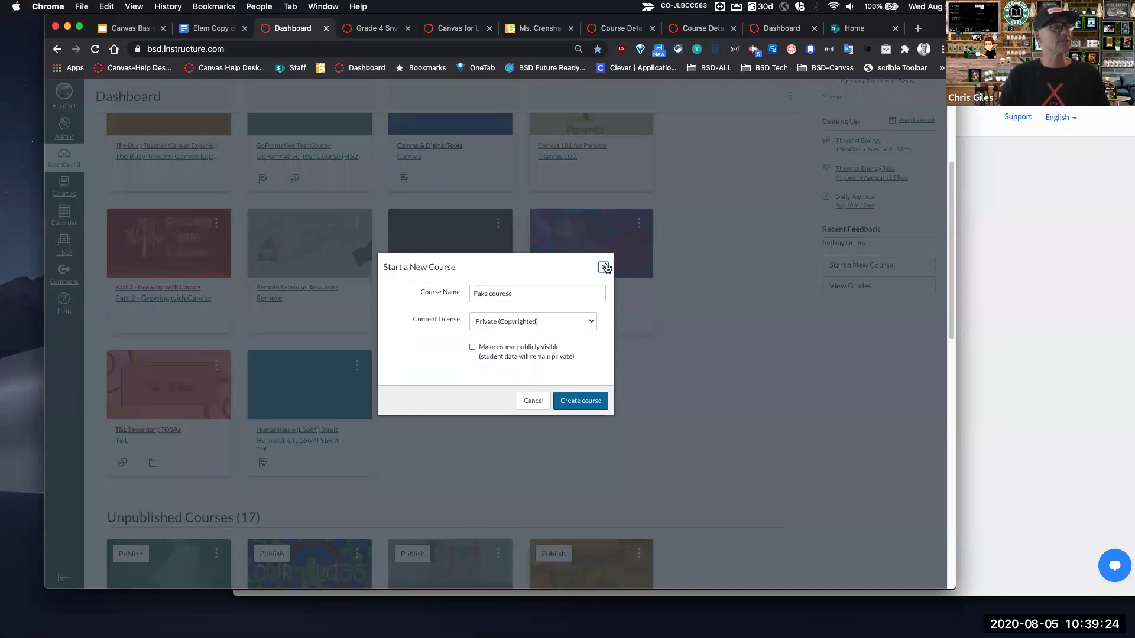
left_click(603, 266)
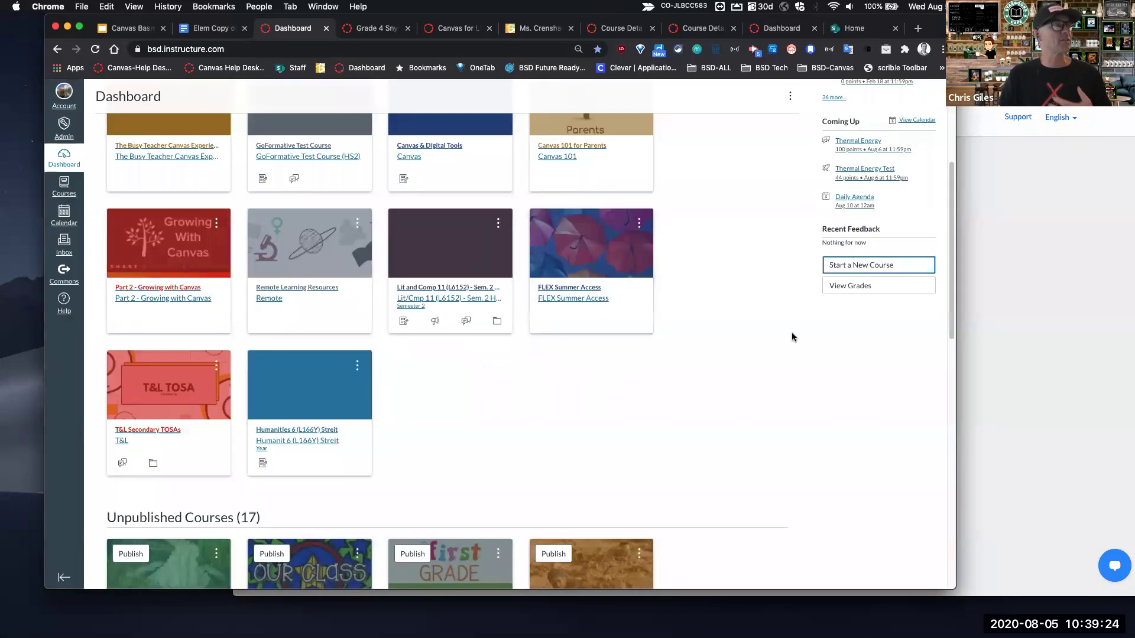
Open the published Grade 4 course's content import page and choose Copy a Canvas Course as the content type
left_click(539, 29)
left_click(467, 30)
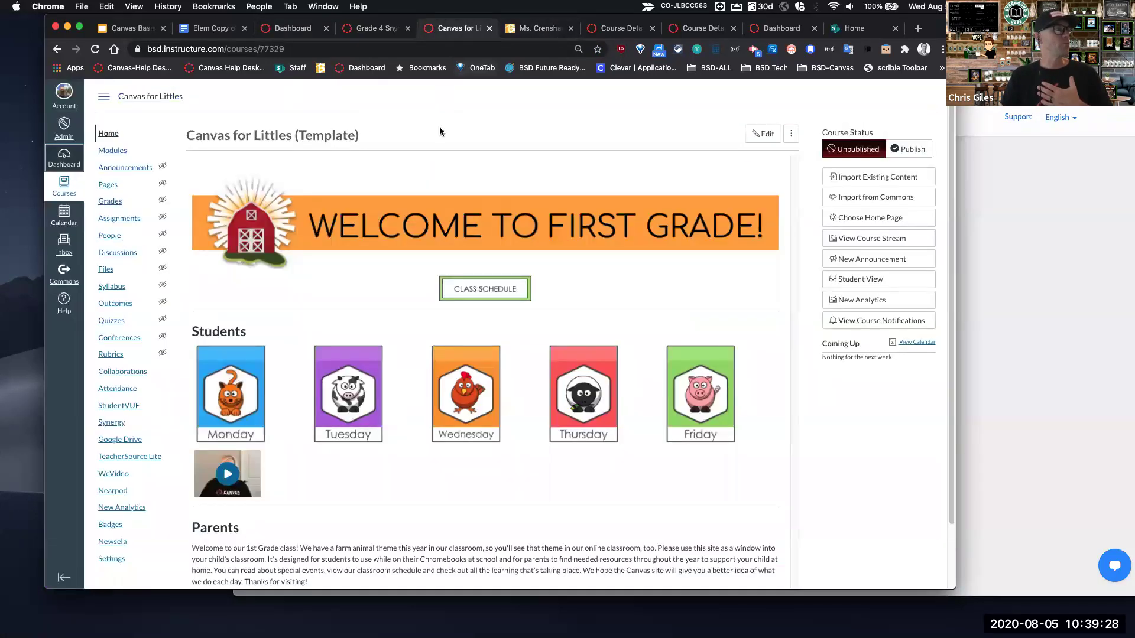
left_click(371, 29)
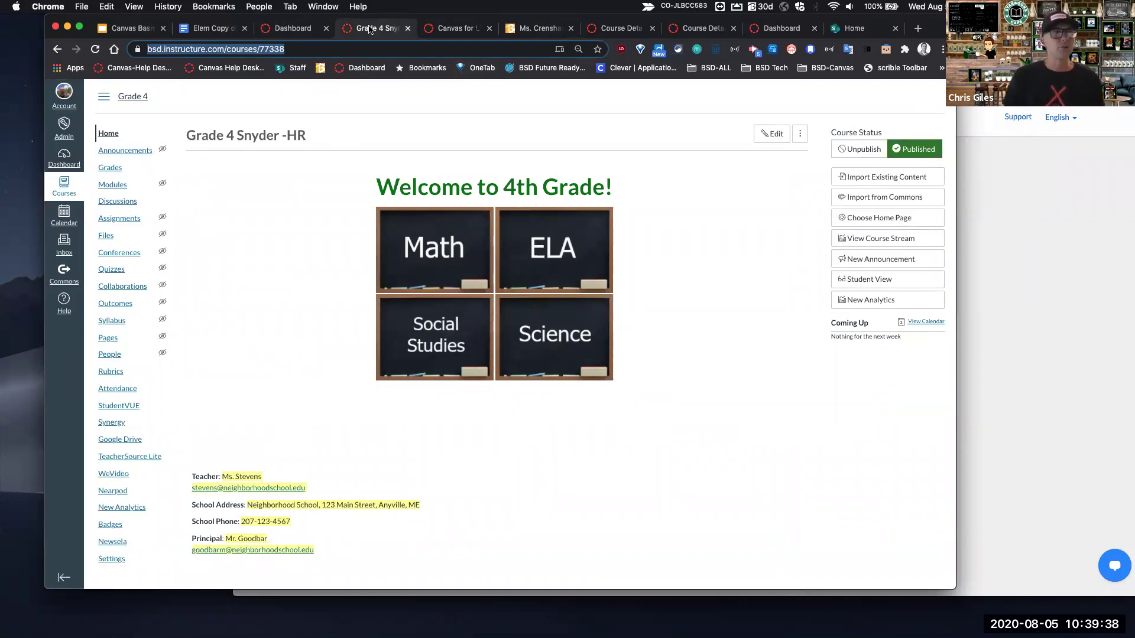
left_click(113, 559)
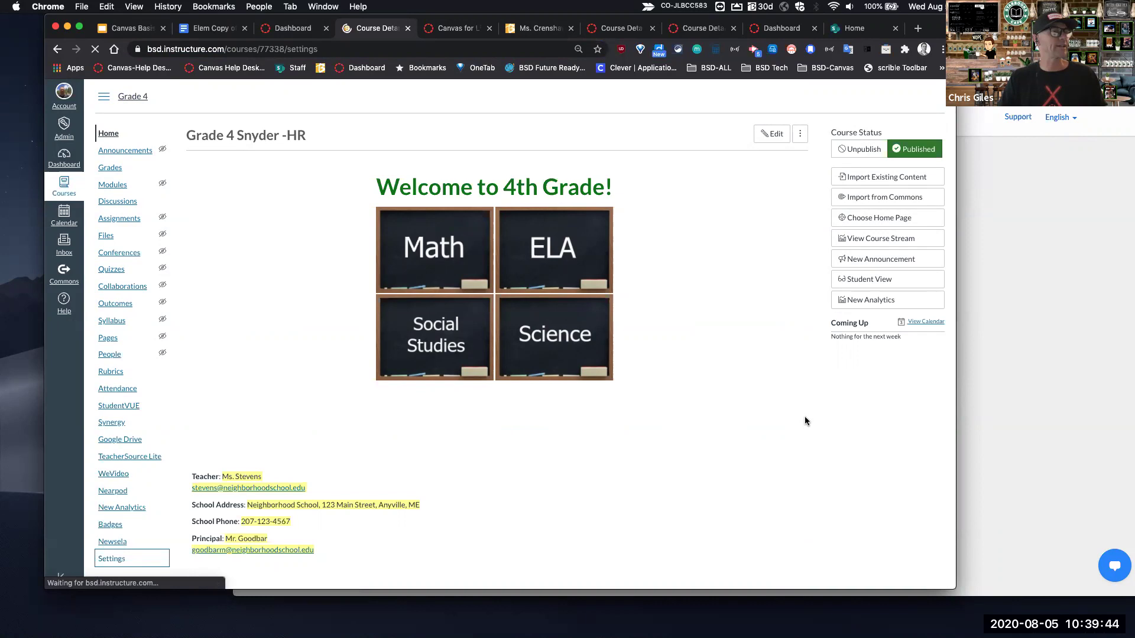
left_click(877, 291)
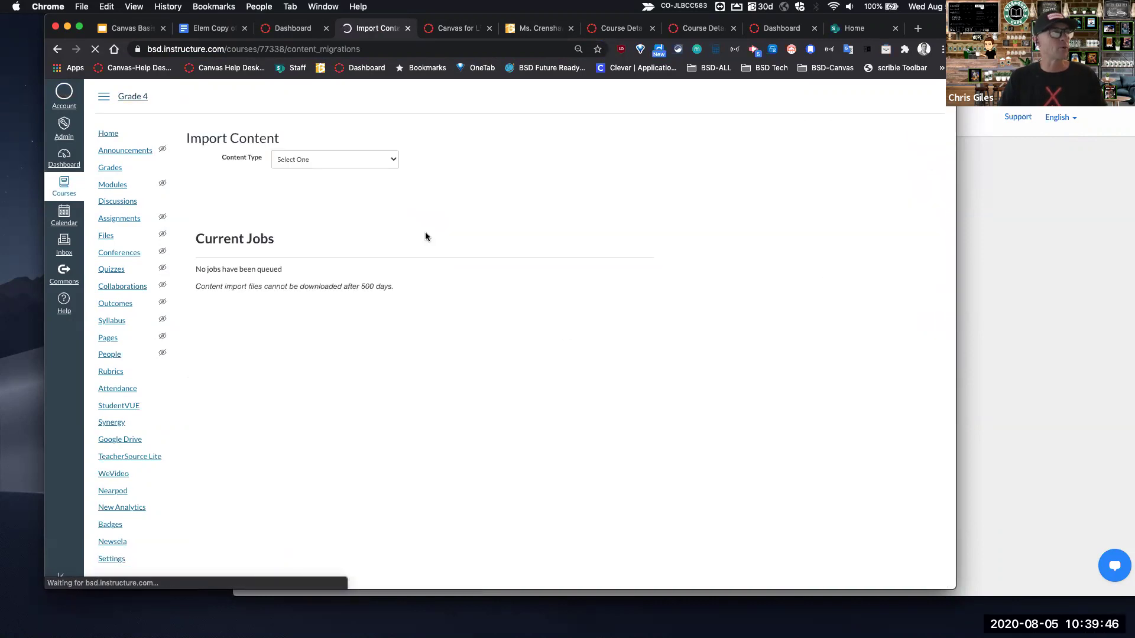
left_click(373, 161)
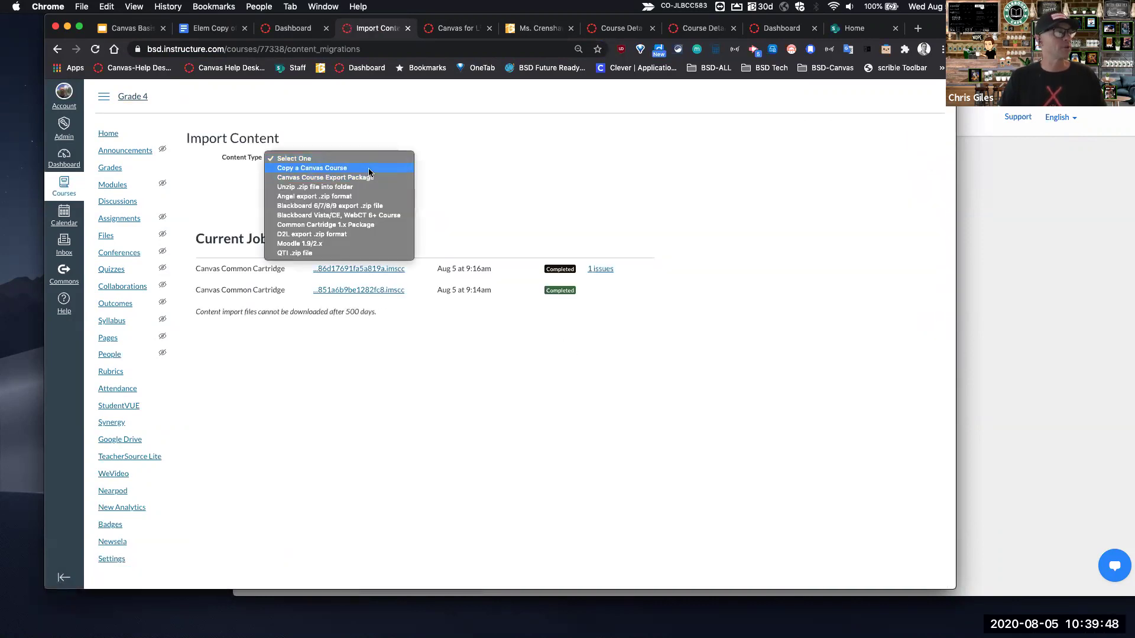
left_click(368, 168)
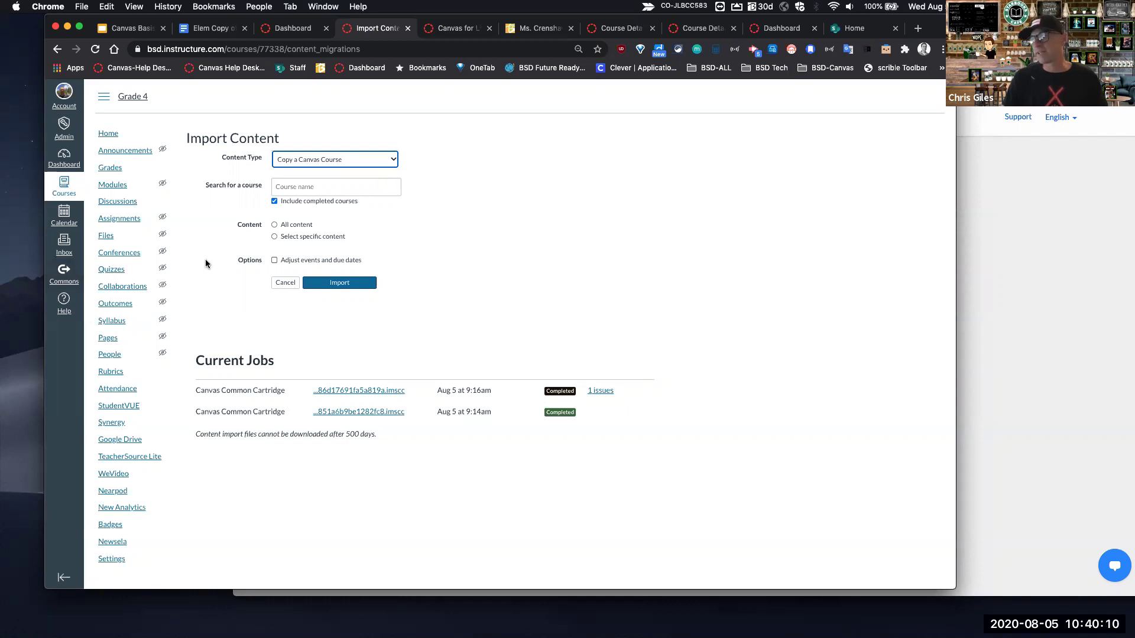
Open Commons and search the shared resources for 5th grade
left_click(62, 270)
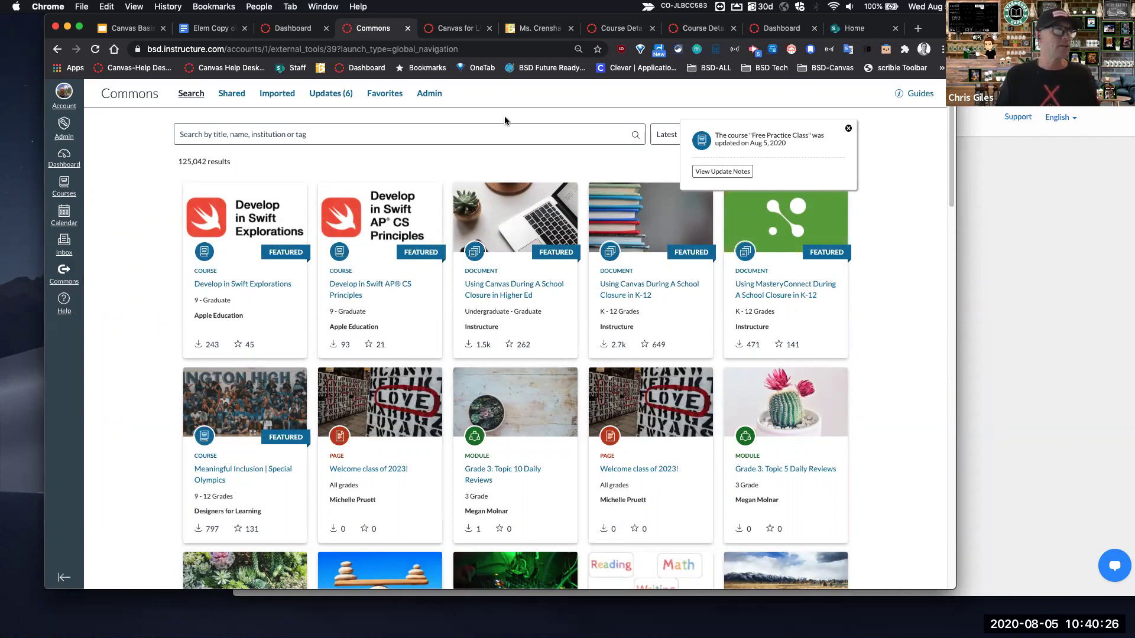
left_click(481, 130)
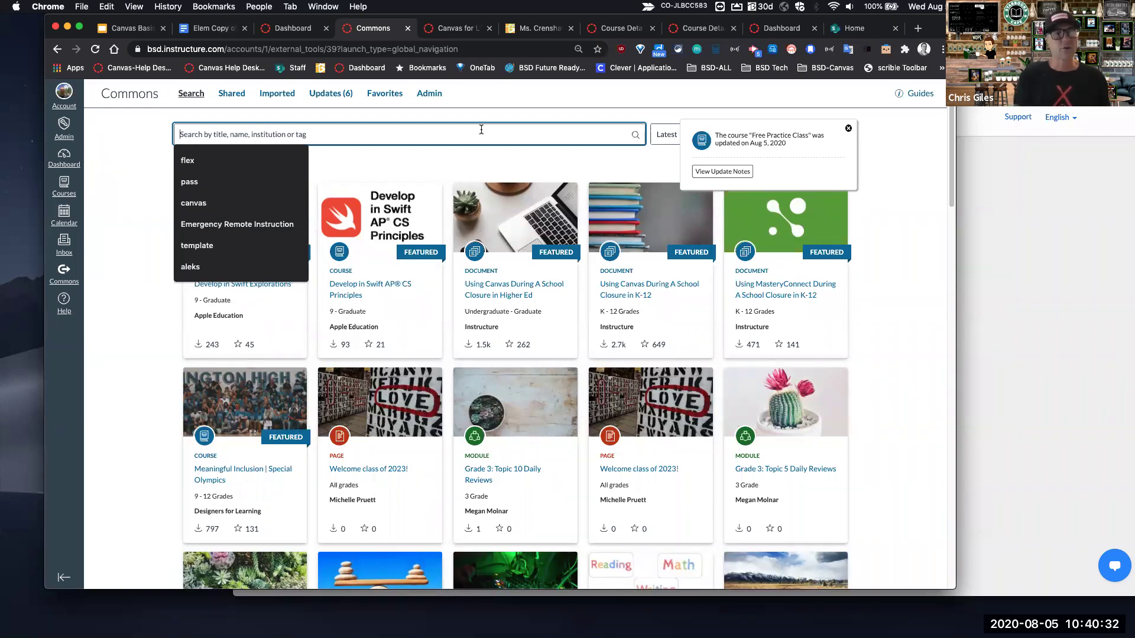
left_click(73, 274)
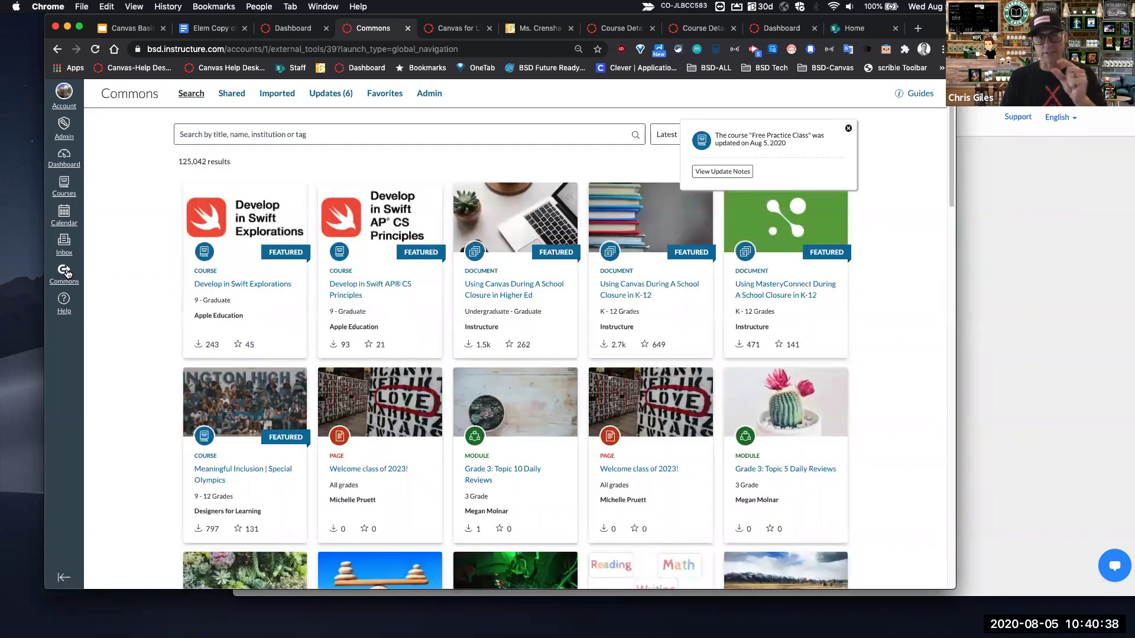
left_click(222, 134)
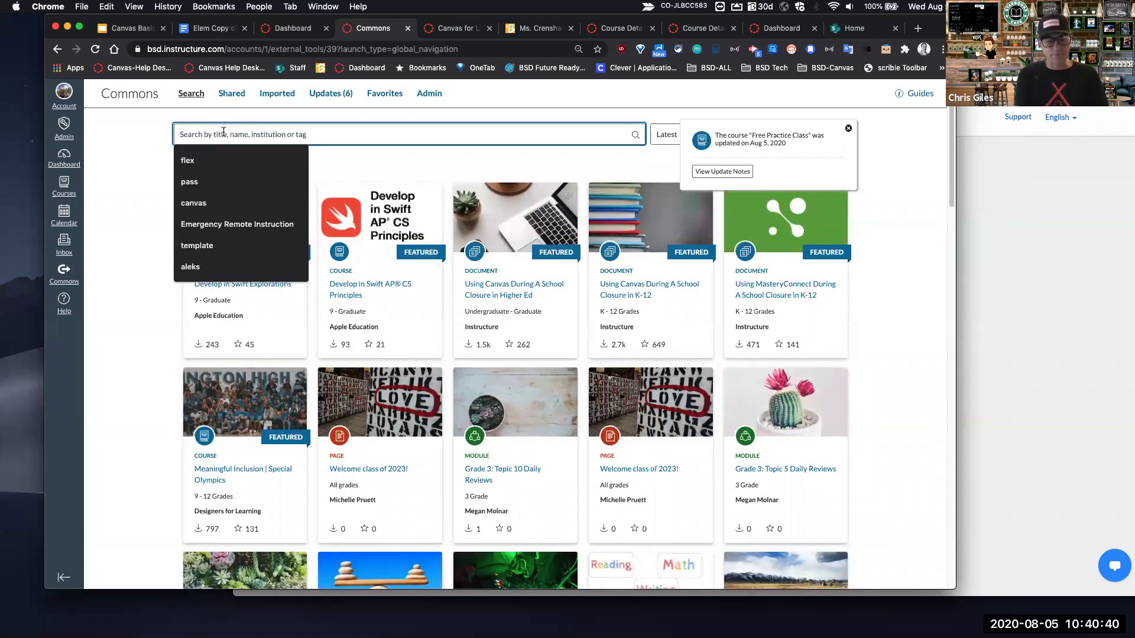
type("5th grade")
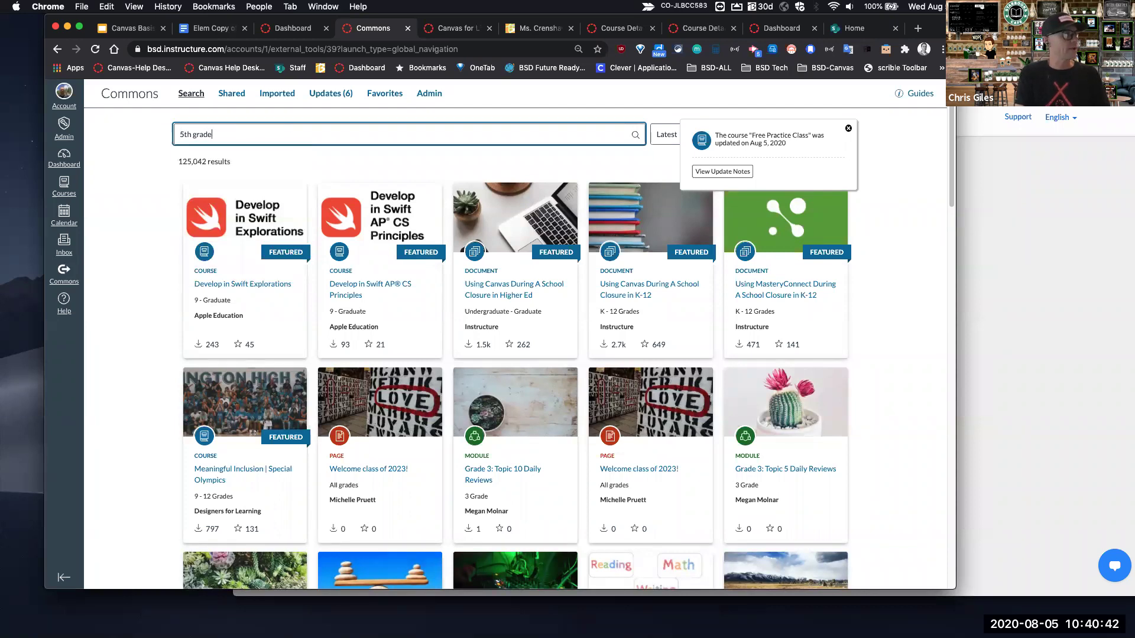
key("Return")
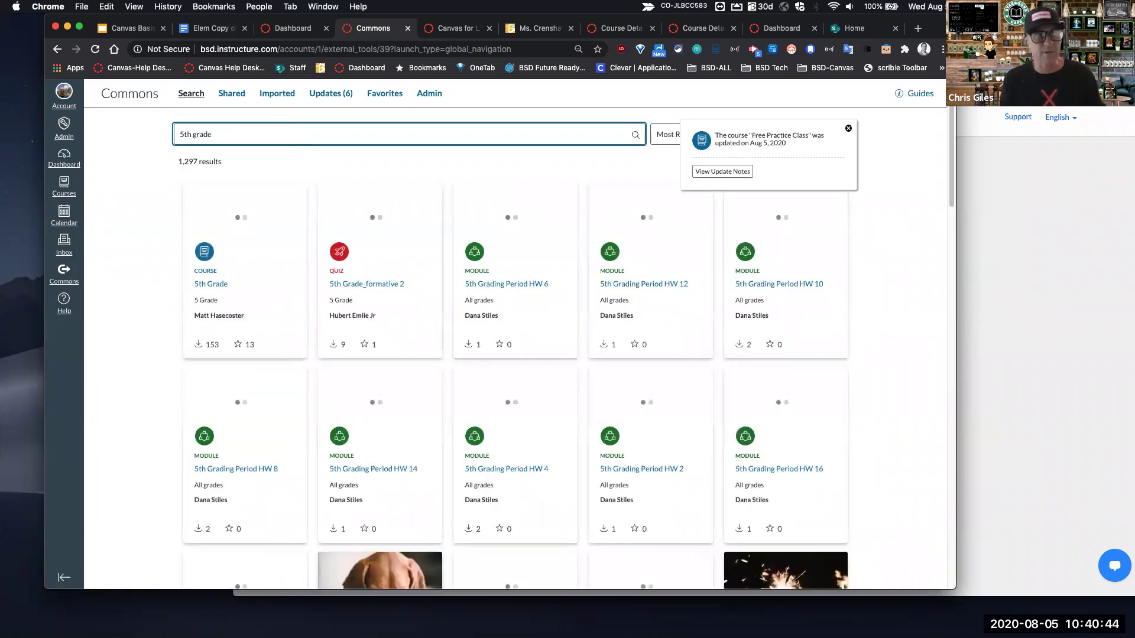
Dismiss the course update notice and filter the 5th grade search results to show only courses
left_click(846, 129)
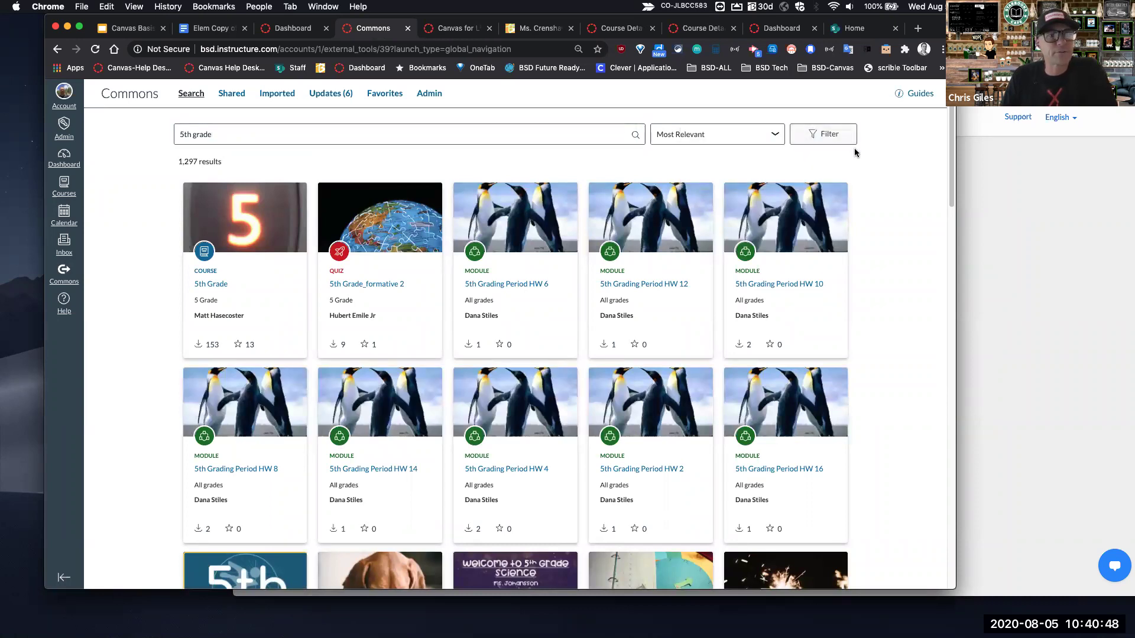
left_click(835, 140)
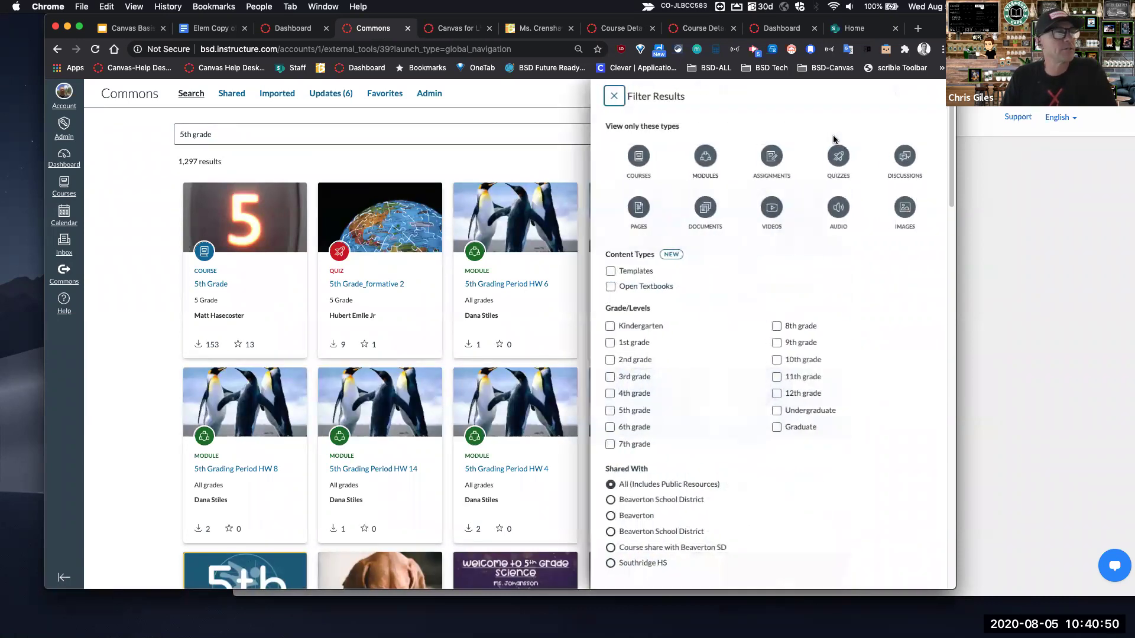
left_click(633, 157)
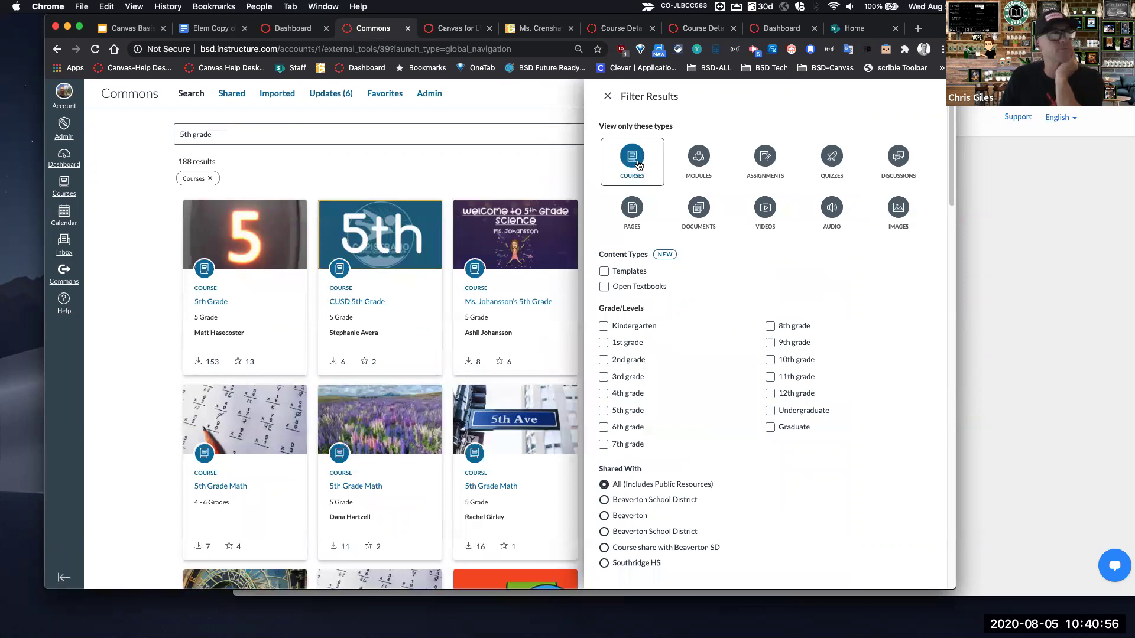
left_click(607, 96)
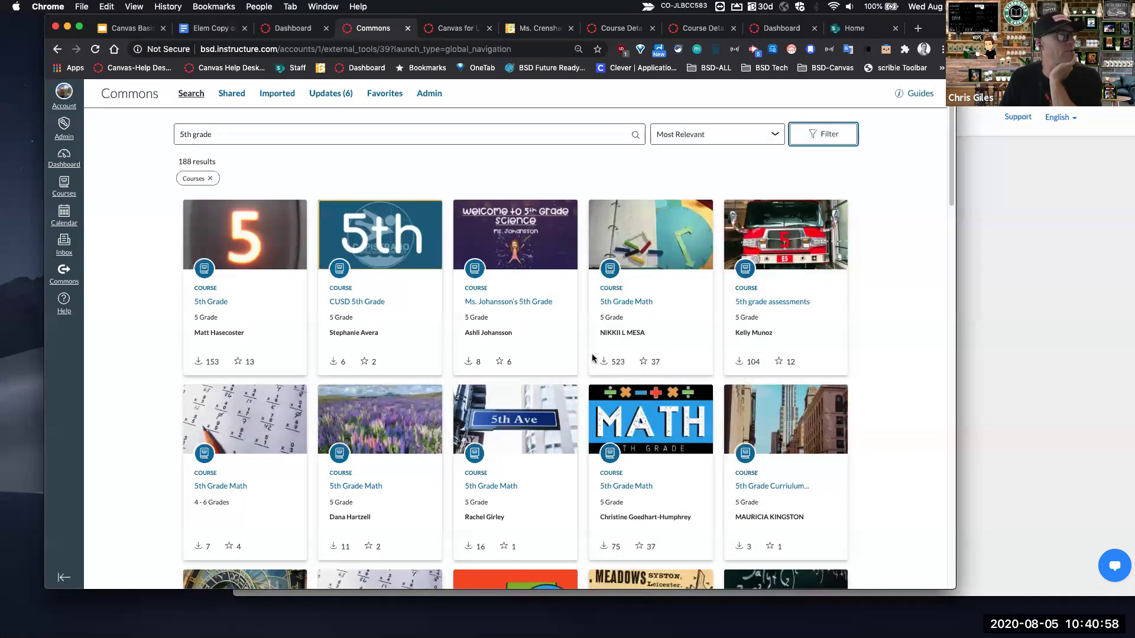
Browse the filtered courses and open the one with the Welcome to 5th Grade Science cover
scroll(593, 358, "down", 3)
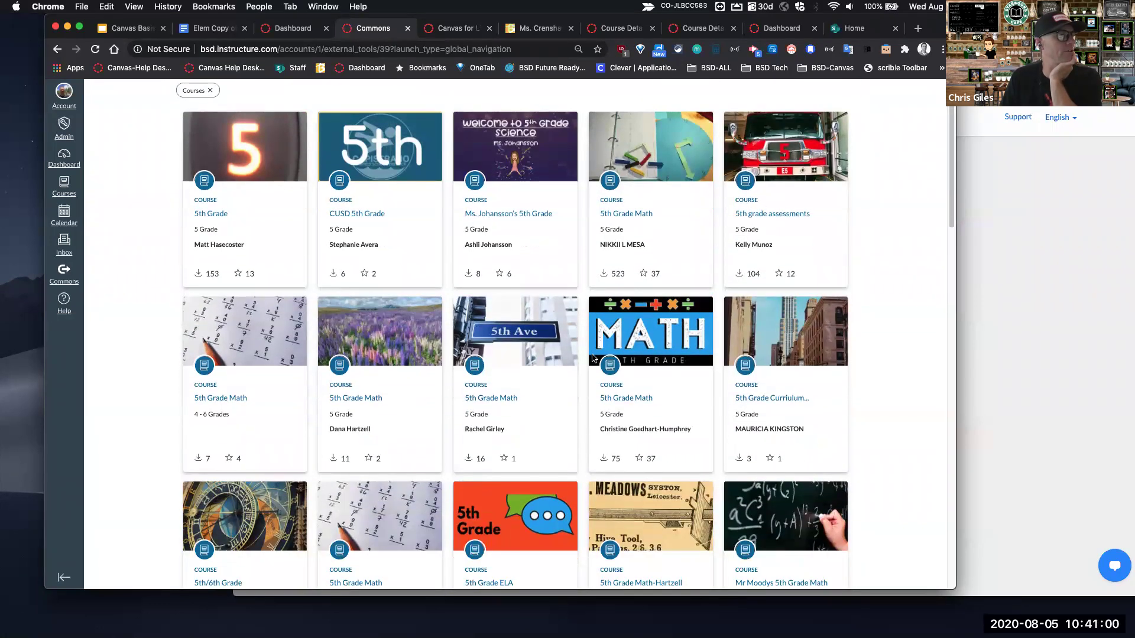
scroll(593, 358, "down", 1)
scroll(592, 358, "up", 1)
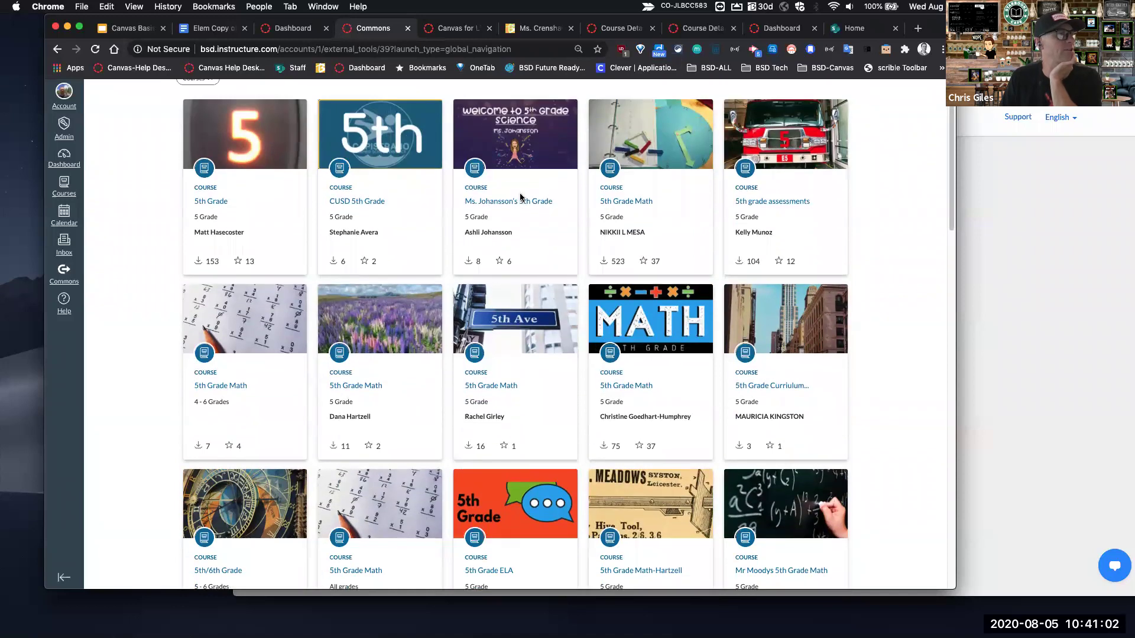
left_click(513, 202)
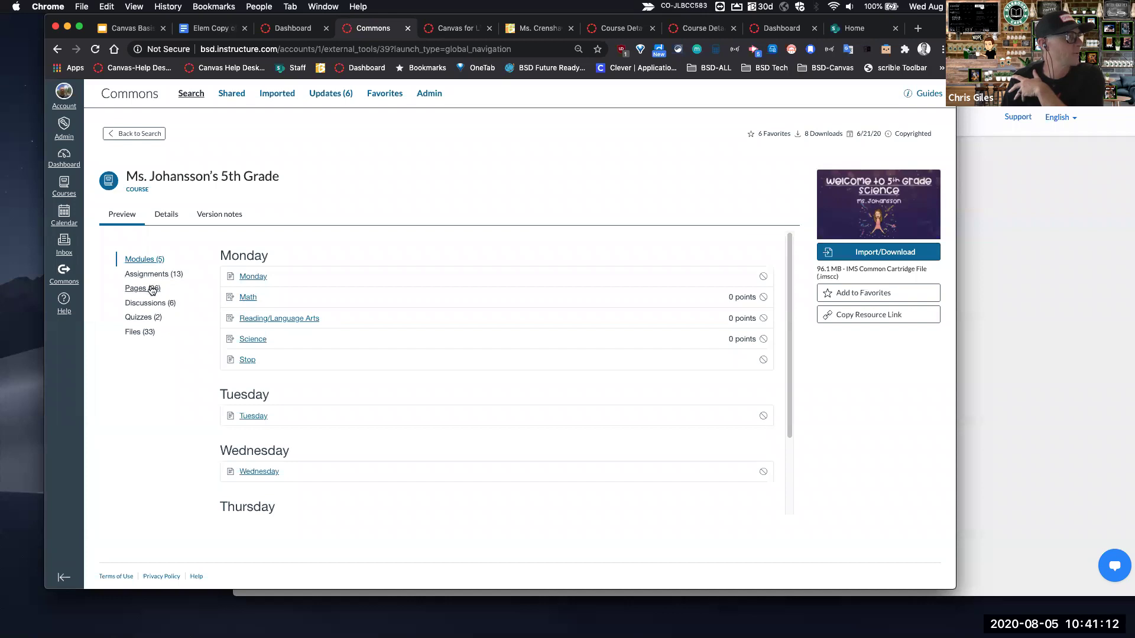
Preview the shared 5th grade course by examining its weekday modules, its Monday page and its list of pages
scroll(355, 369, "down", 1)
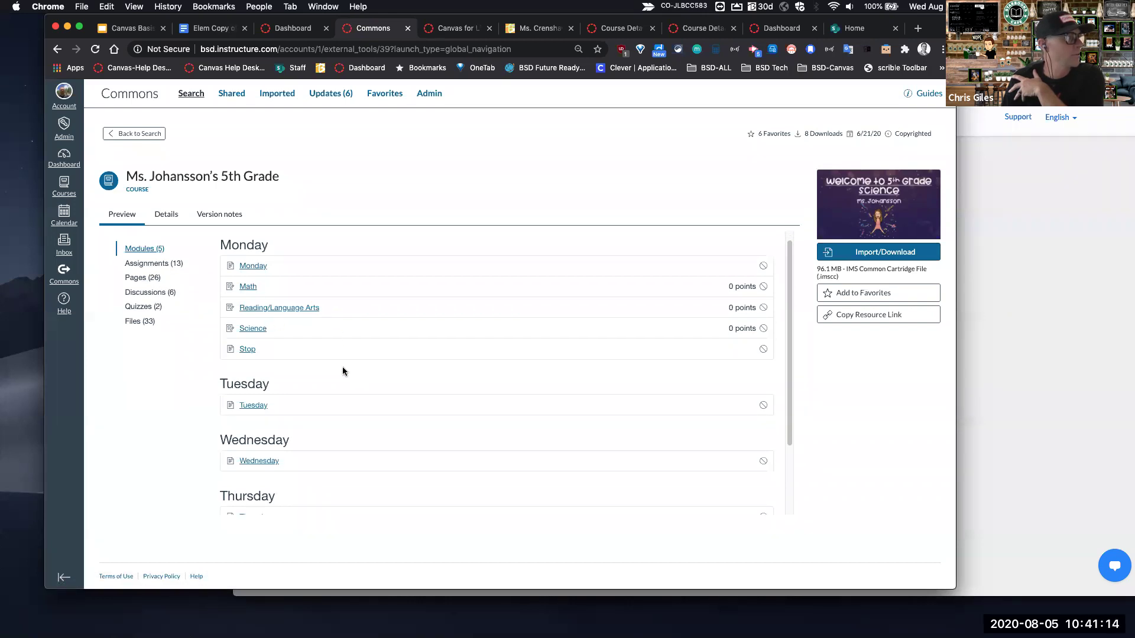
scroll(260, 273, "up", 1)
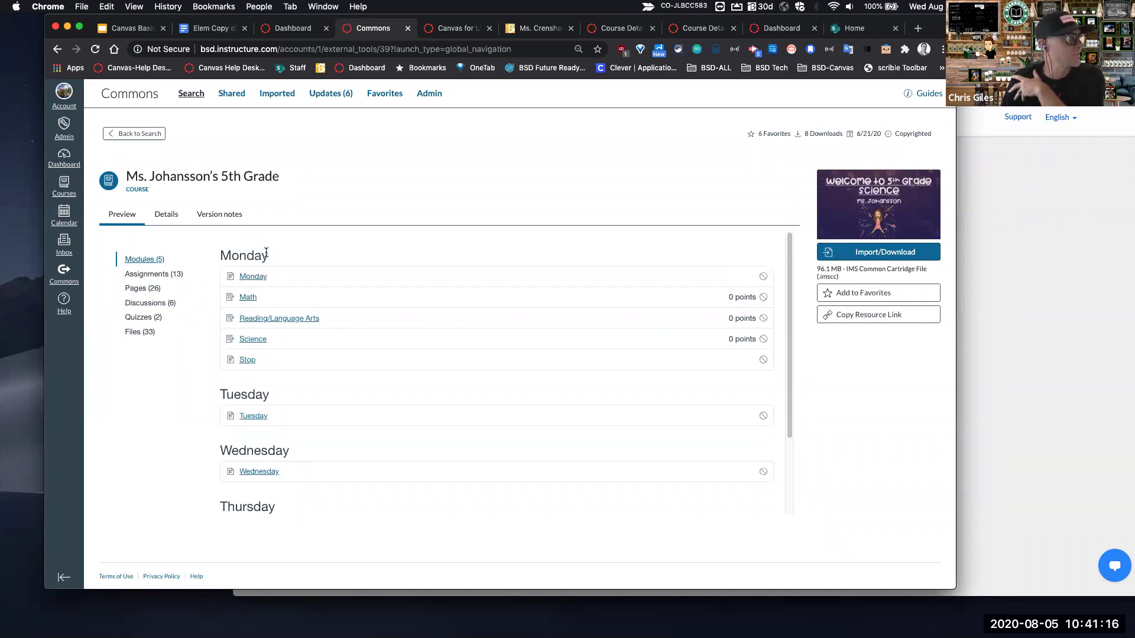
left_click_drag(273, 255, 220, 253)
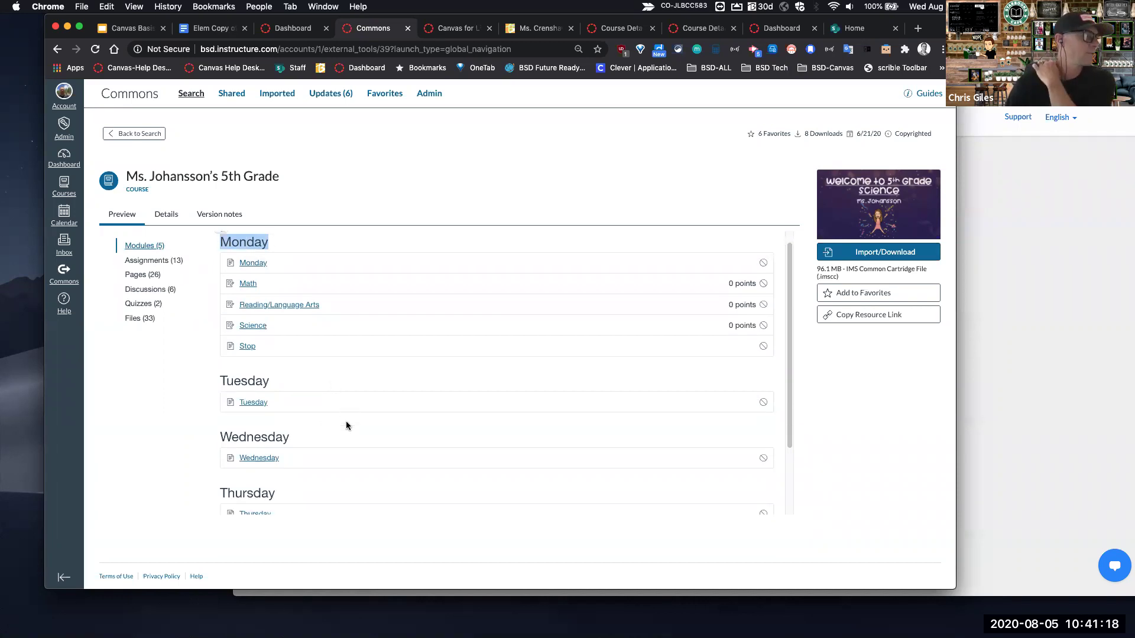
left_click(263, 277)
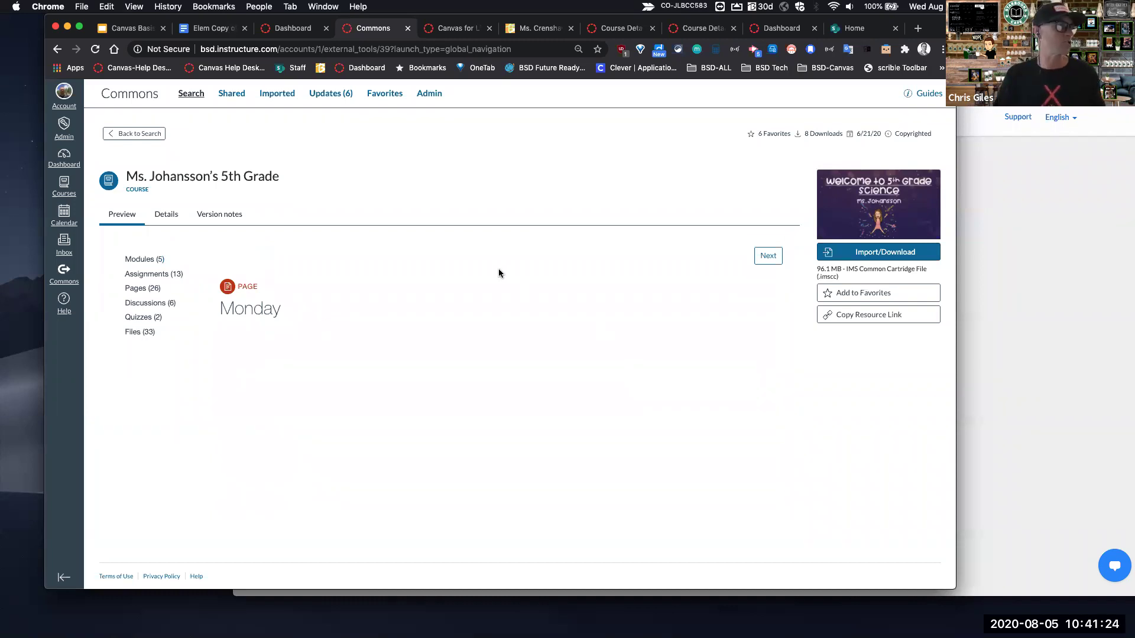
left_click(140, 289)
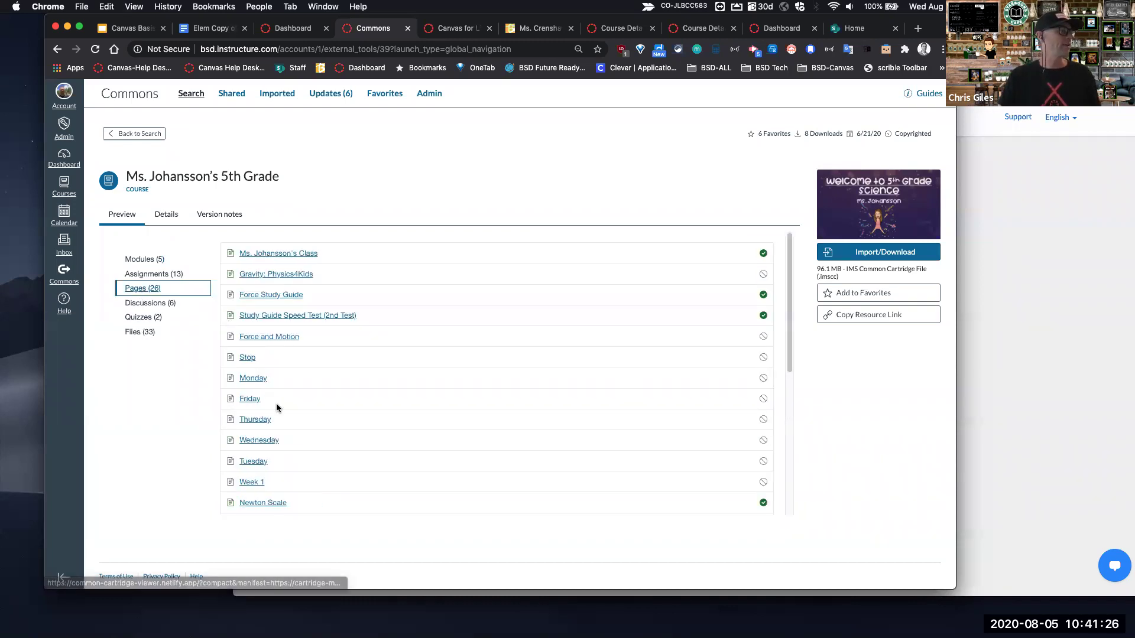
scroll(315, 410, "down", 5)
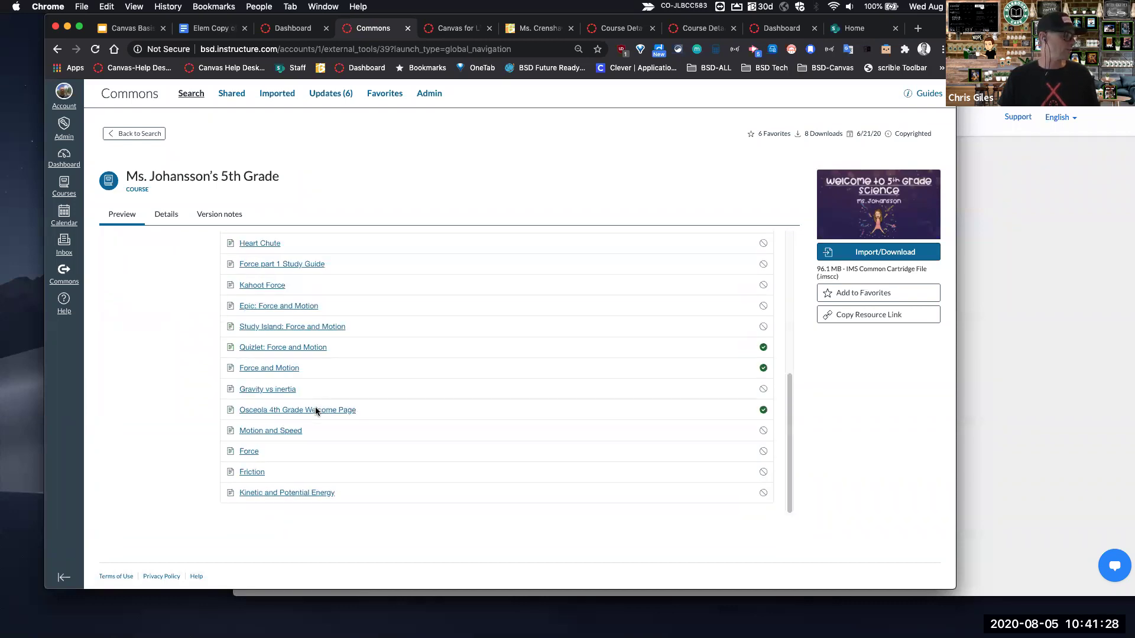
scroll(298, 438, "up", 4)
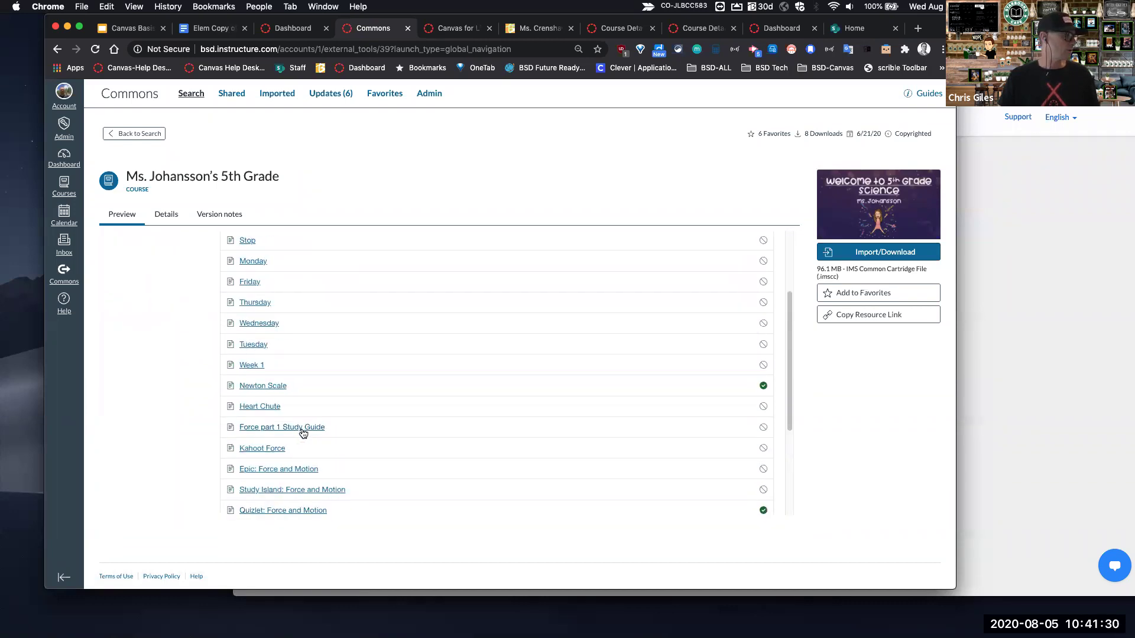
Return to the 5th grade results, open the 5th Grade course with the glowing 5 cover, and display its import options
scroll(307, 431, "up", 2)
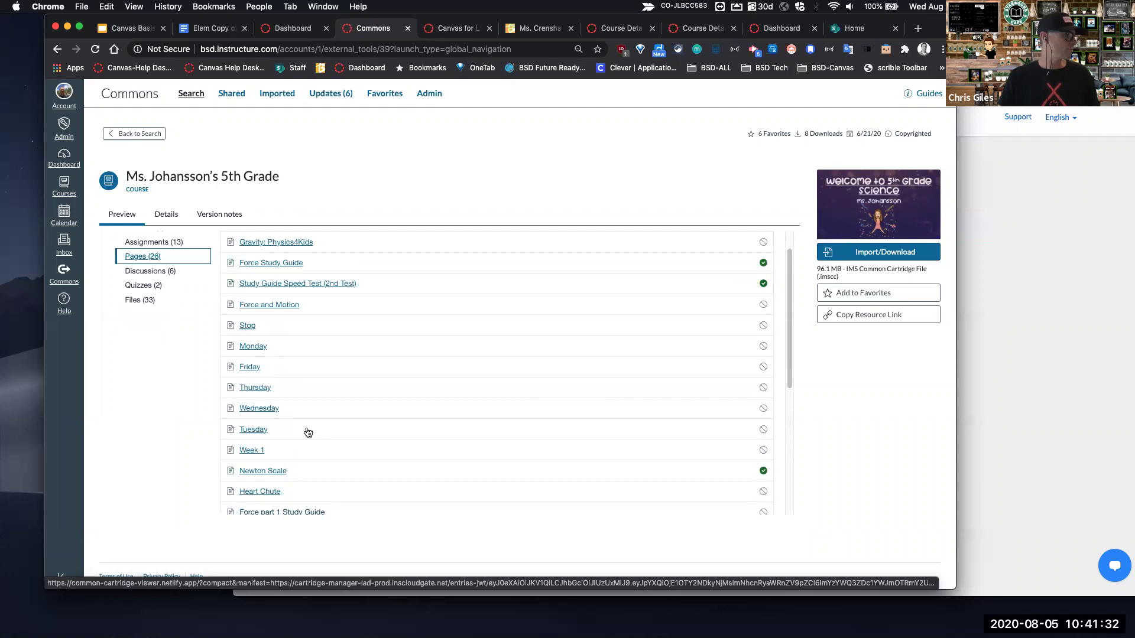
scroll(362, 451, "down", 6)
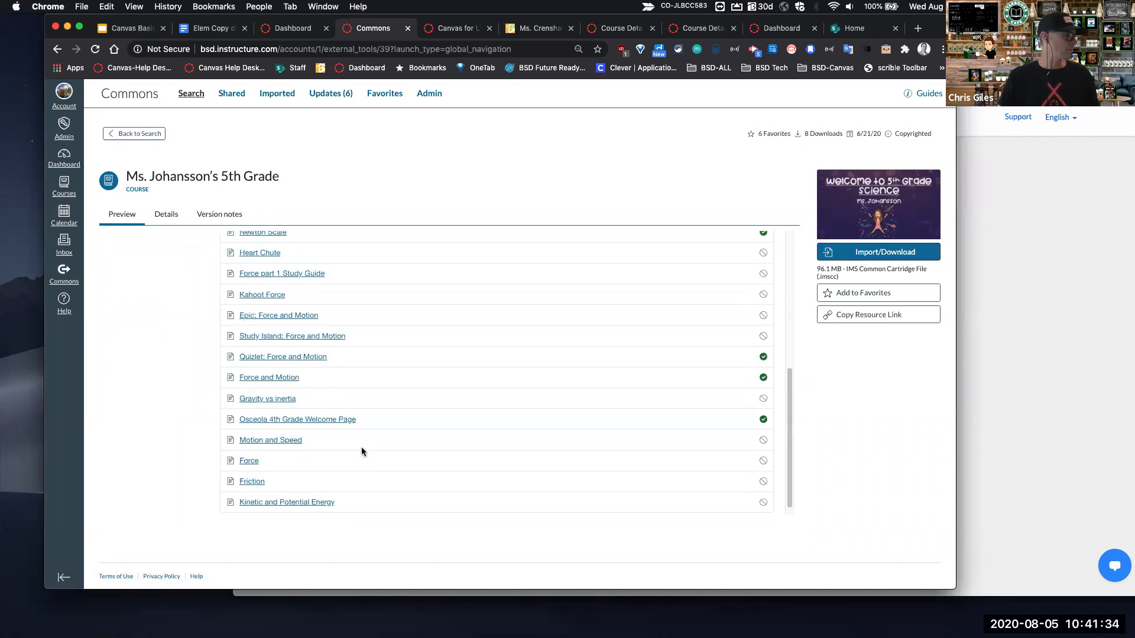
left_click(140, 132)
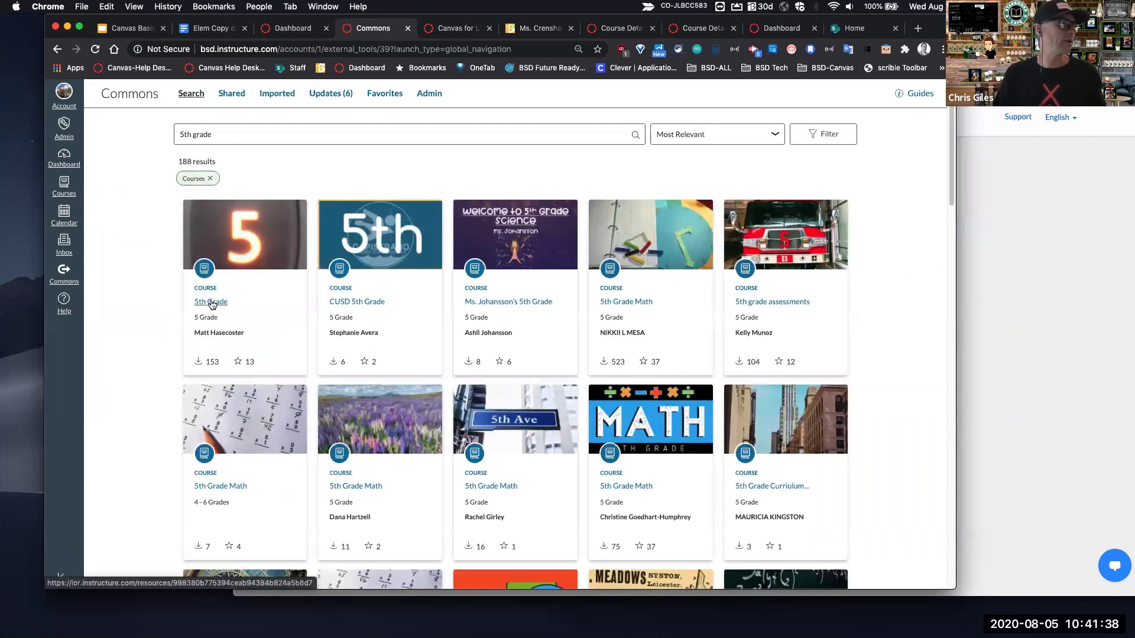
left_click(212, 301)
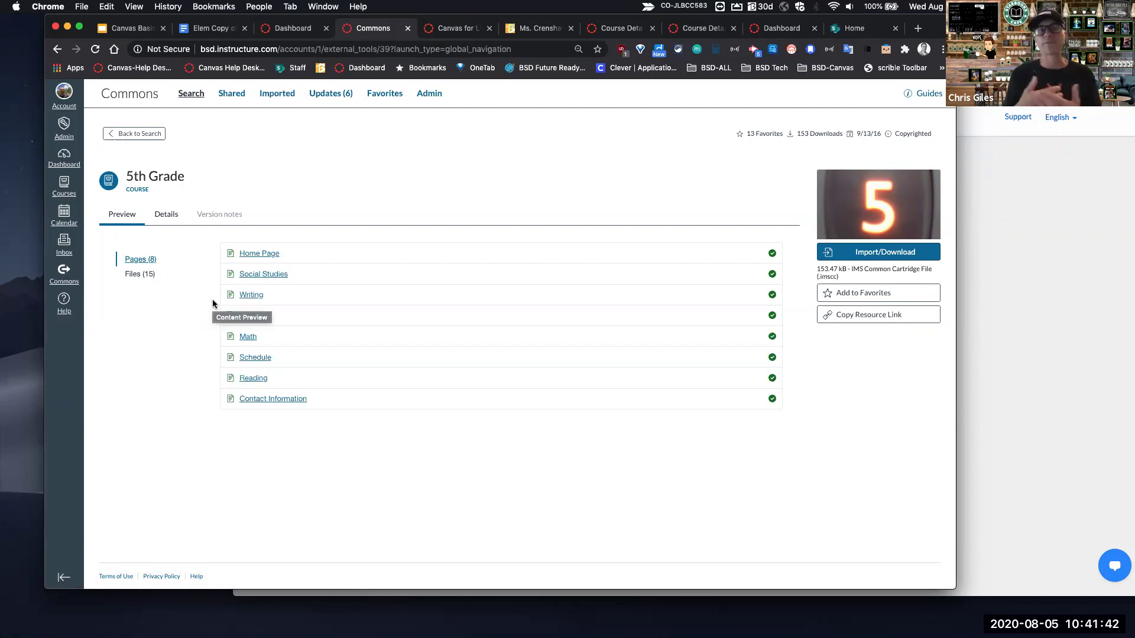
left_click(845, 253)
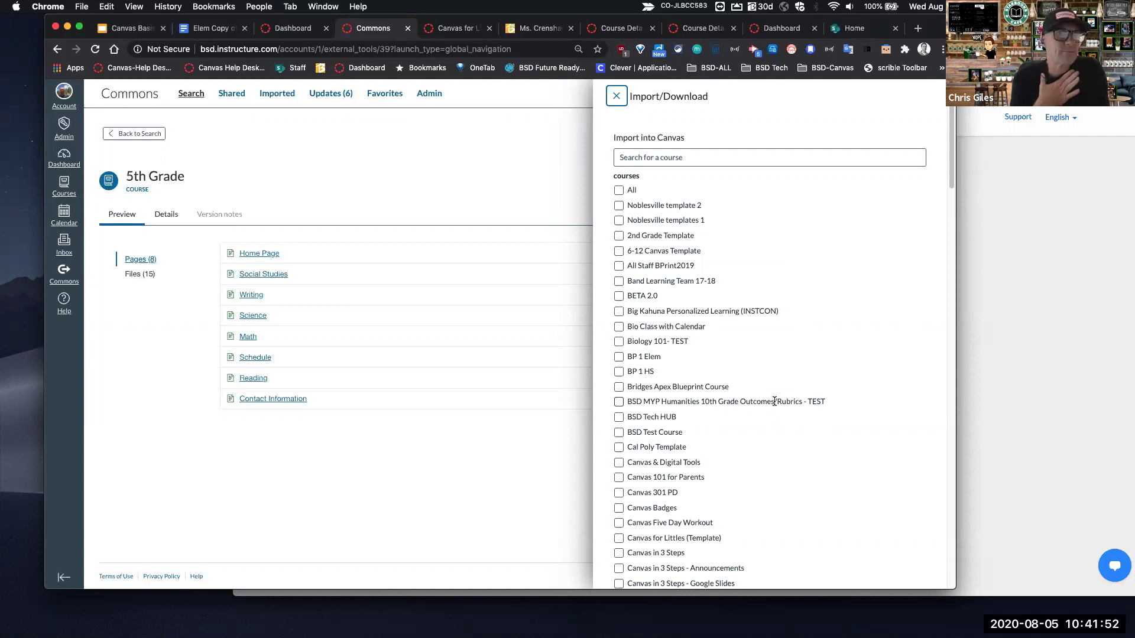
Begin a new course from the Dashboard and enter Fake course as its name
left_click(298, 31)
left_click(861, 265)
left_click(567, 293)
key("BackSpace")
key("BackSpace")
key("BackSpace")
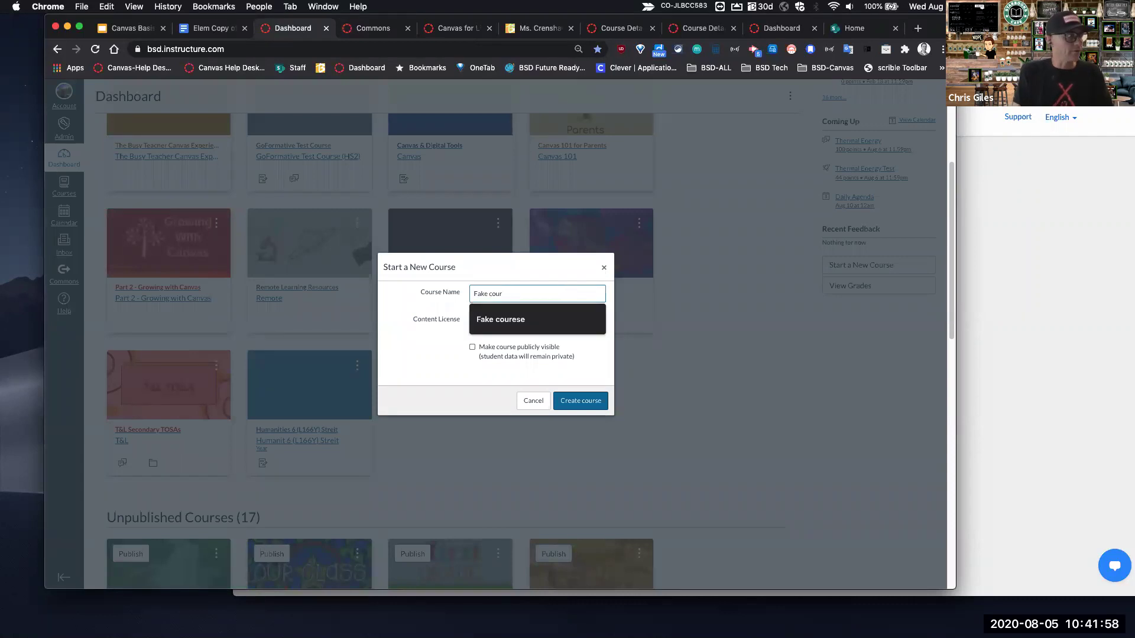
type("se")
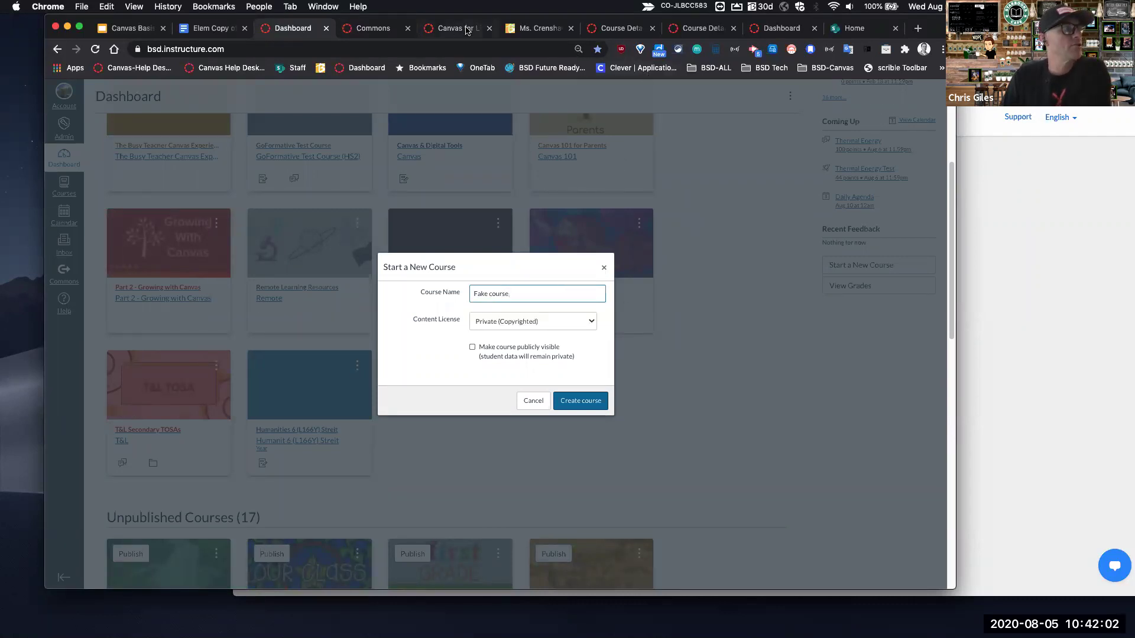
Go back to the 5th Grade resource in Commons and select the Fake course as its import destination
left_click(395, 28)
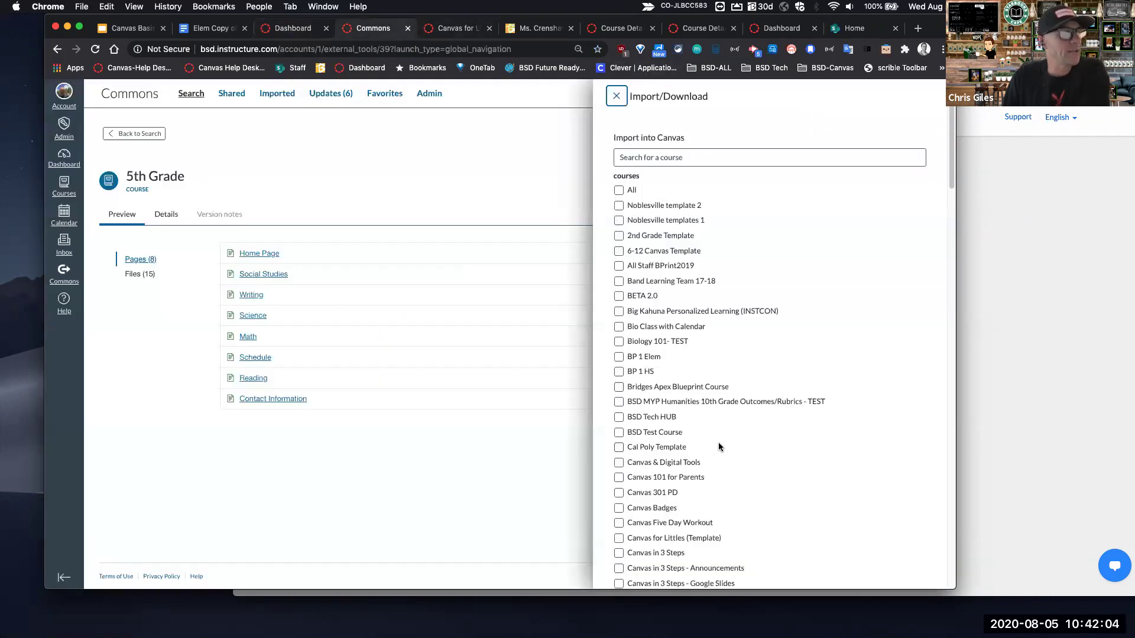
left_click(616, 97)
left_click(839, 252)
scroll(666, 457, "down", 1)
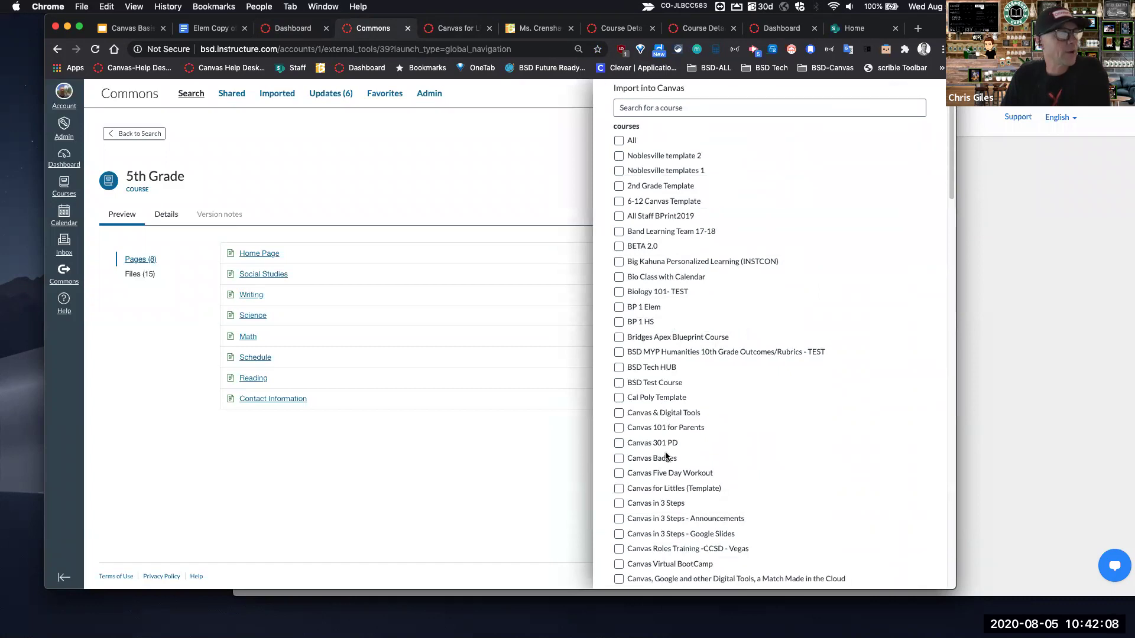
scroll(666, 457, "down", 10)
left_click(619, 484)
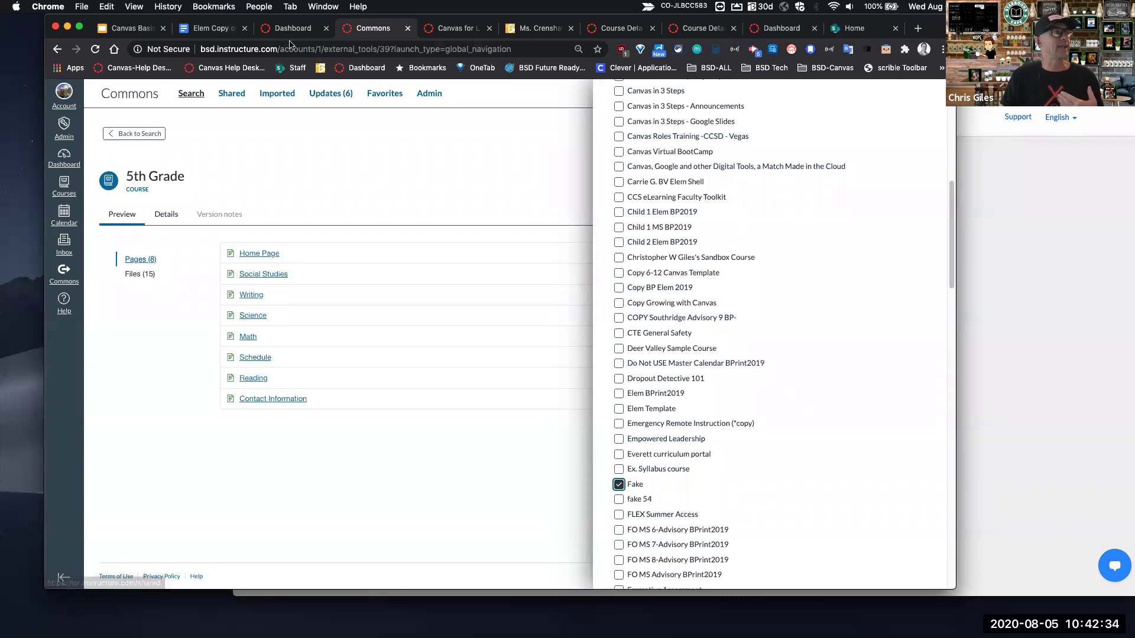
Bring up the deletion confirmation for the Grade 5 Visual Arts course from its settings and cancel it
left_click(442, 29)
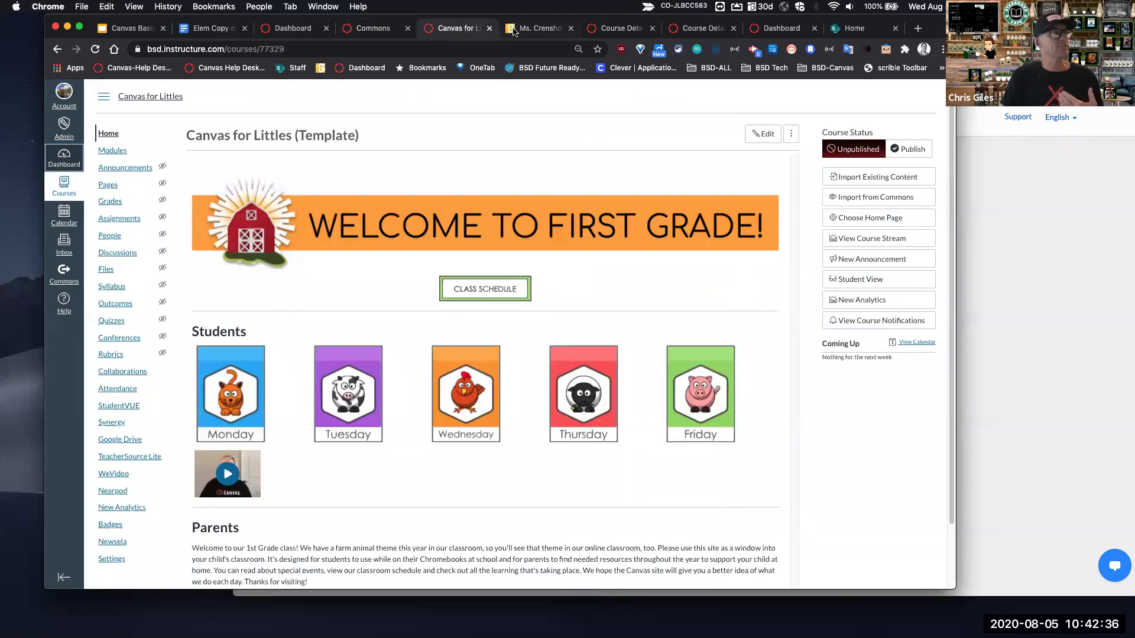
left_click(615, 30)
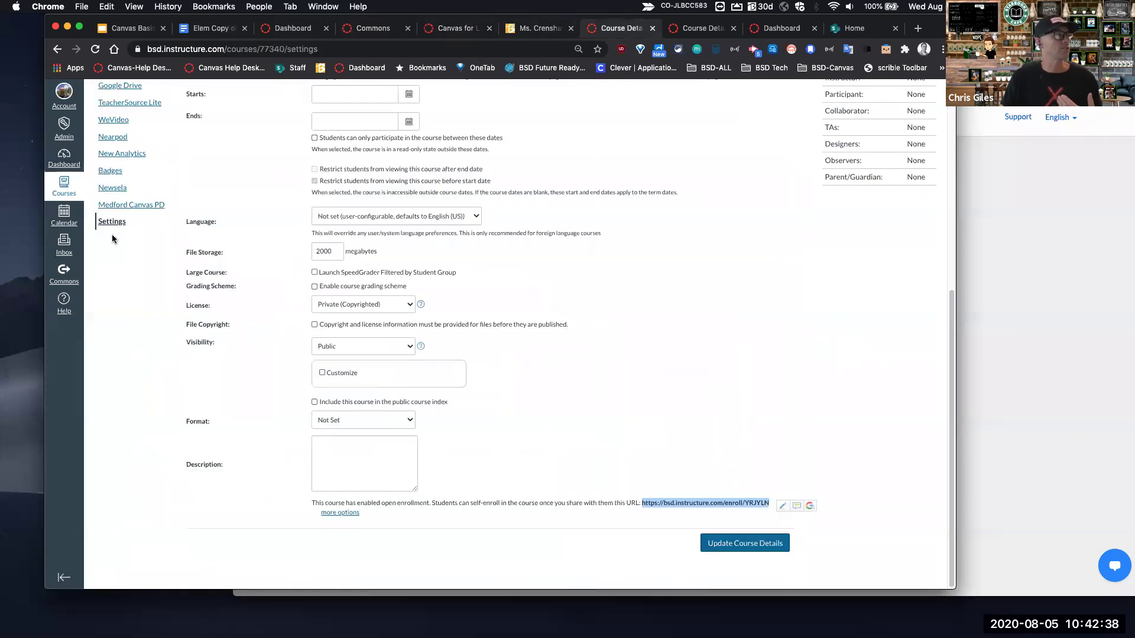
scroll(109, 251, "up", 6)
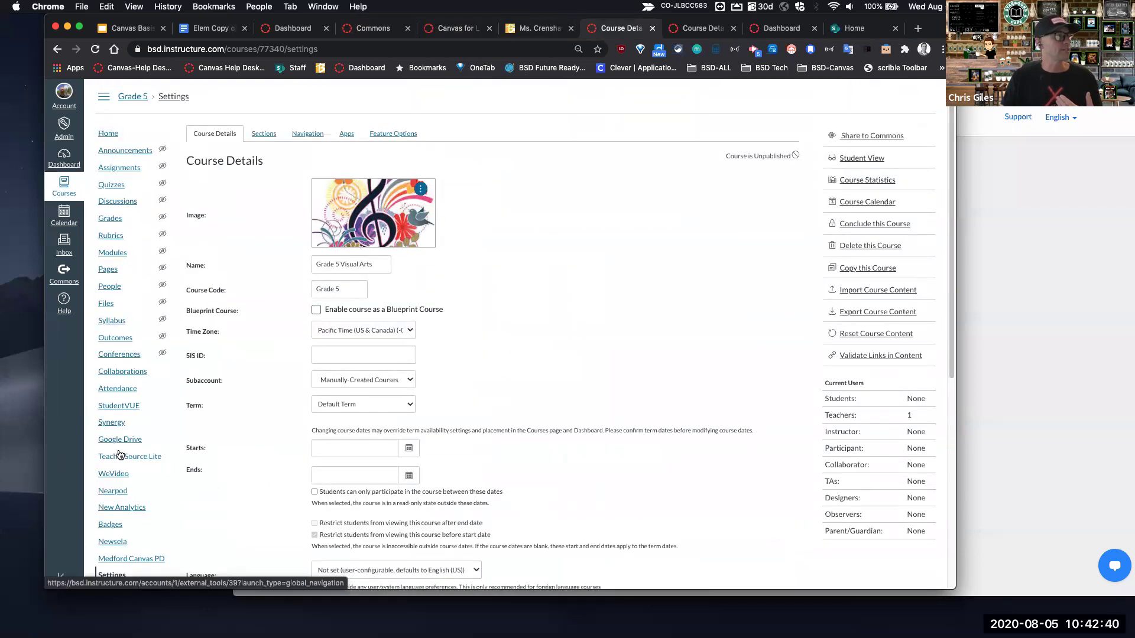
scroll(112, 455, "down", 3)
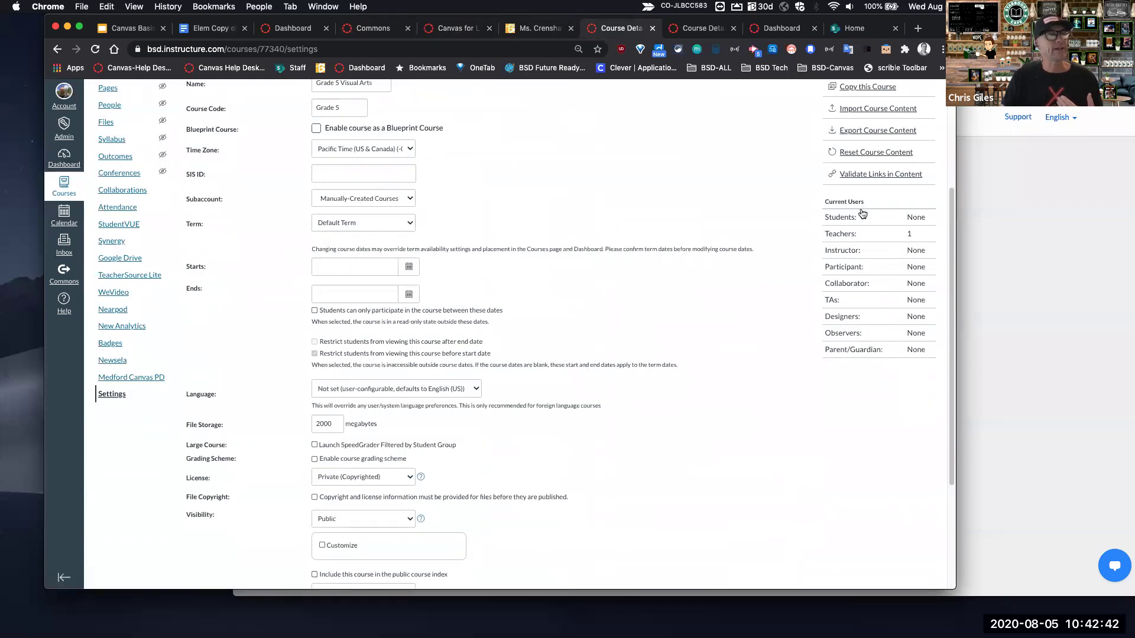
scroll(875, 225, "up", 3)
left_click(874, 245)
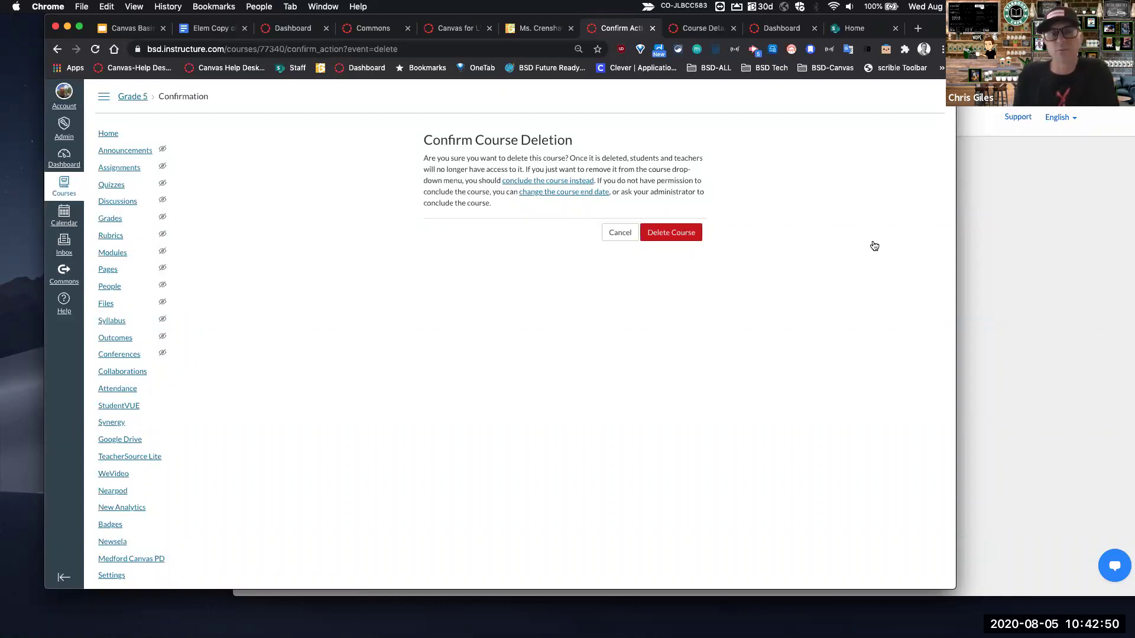
left_click(619, 232)
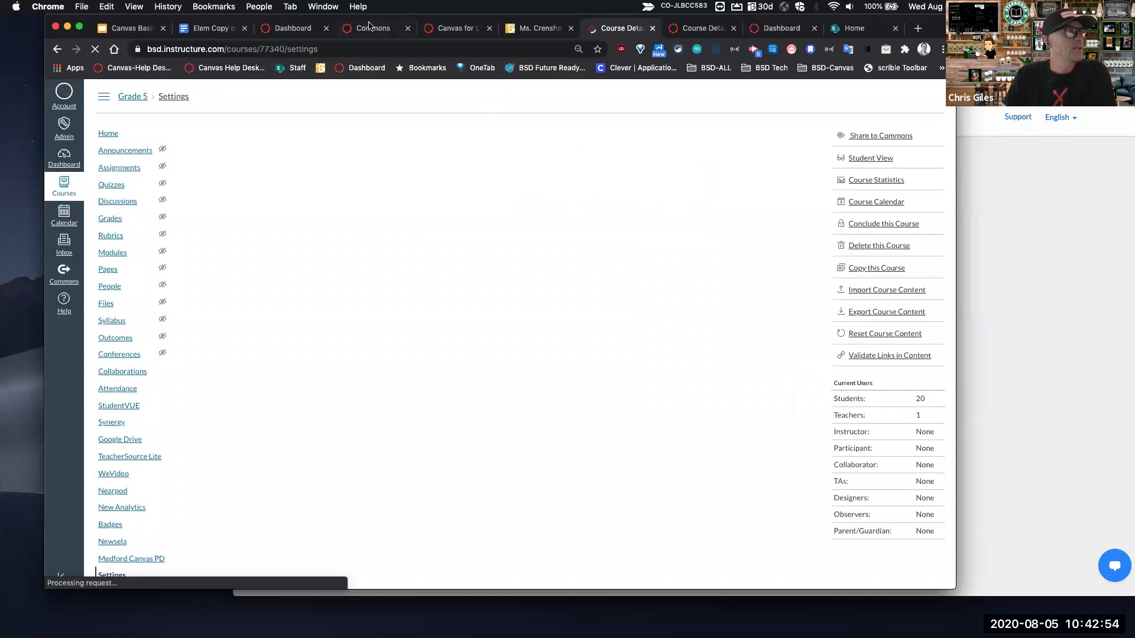
Return to the Commons 5th grade results and filter them by discussions instead of courses
left_click(369, 28)
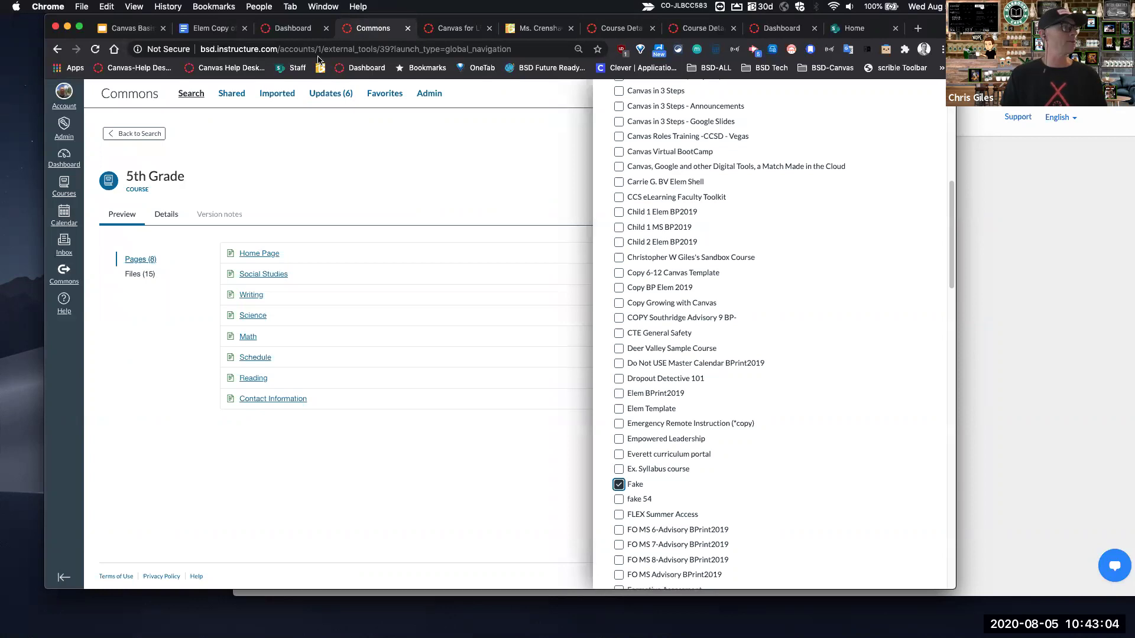
left_click(154, 135)
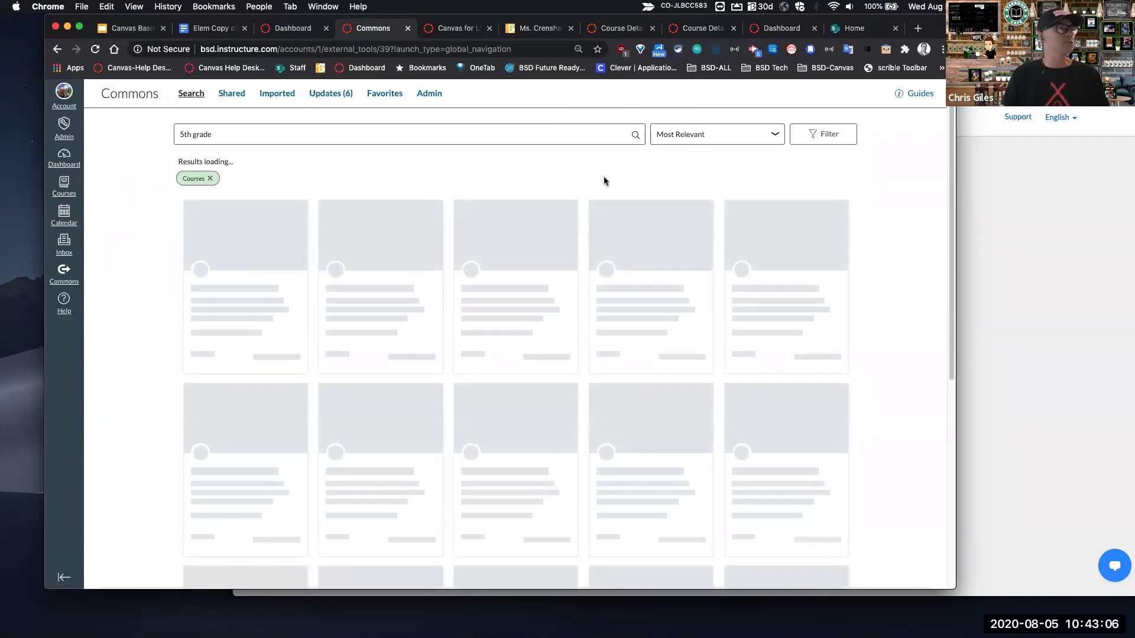
left_click(835, 136)
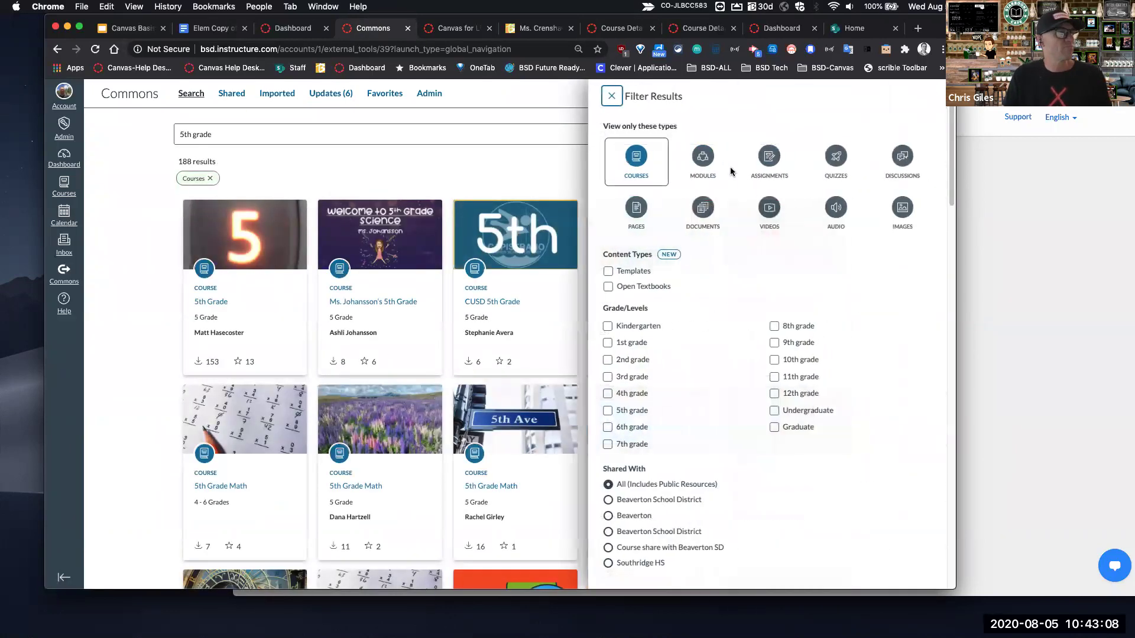
left_click(631, 156)
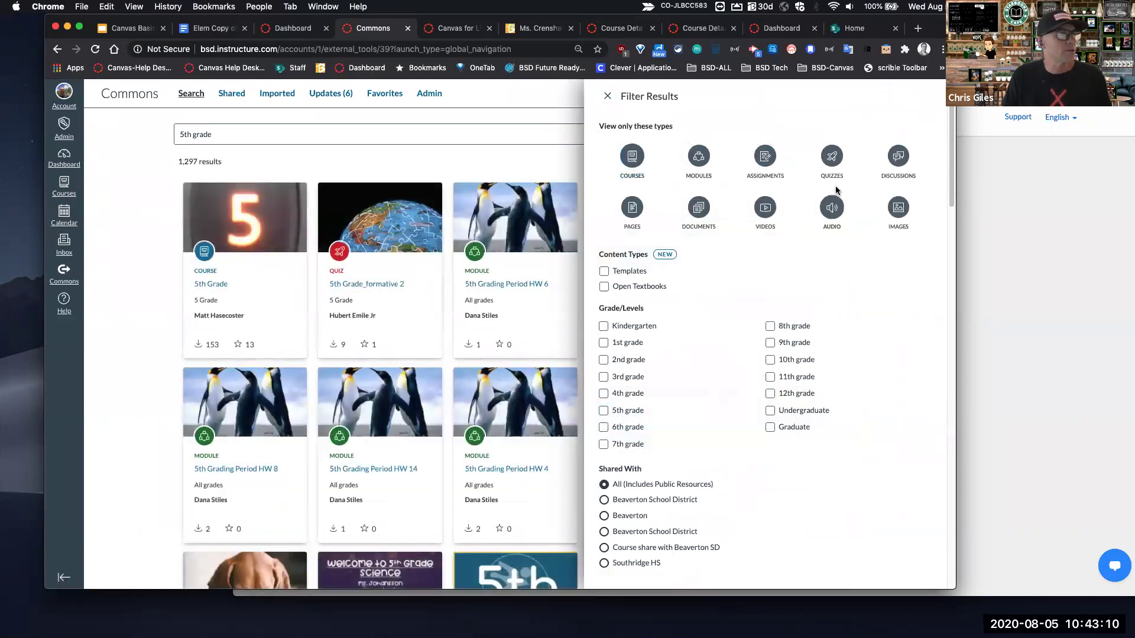
left_click(898, 155)
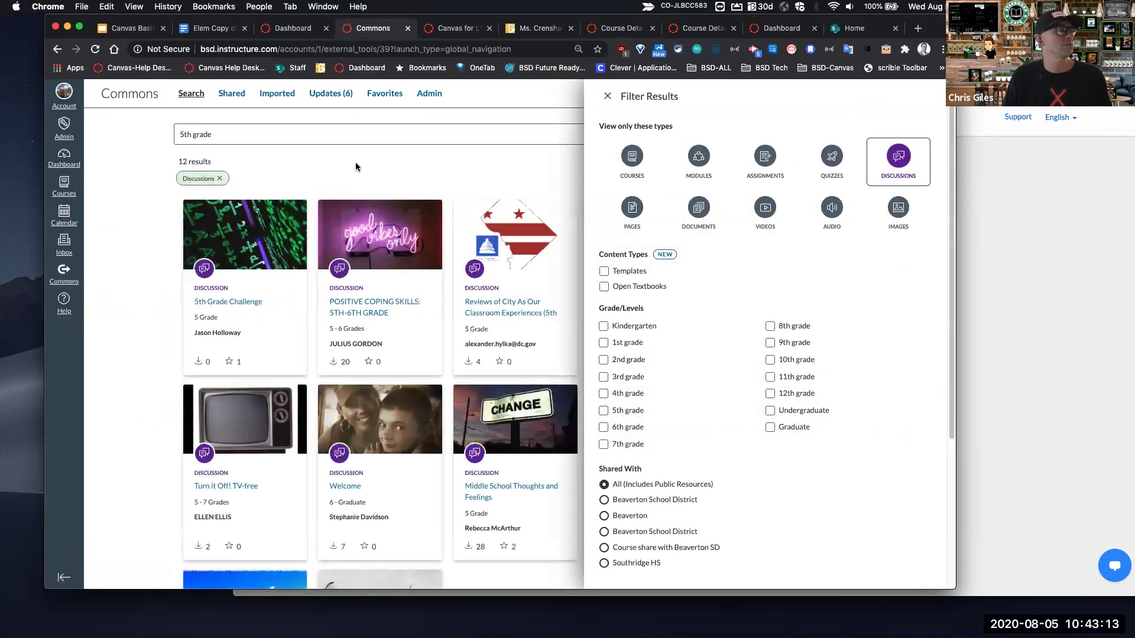
Search the shared discussions in Commons for beginning of year
left_click(294, 134)
triple_click(223, 135)
type("b")
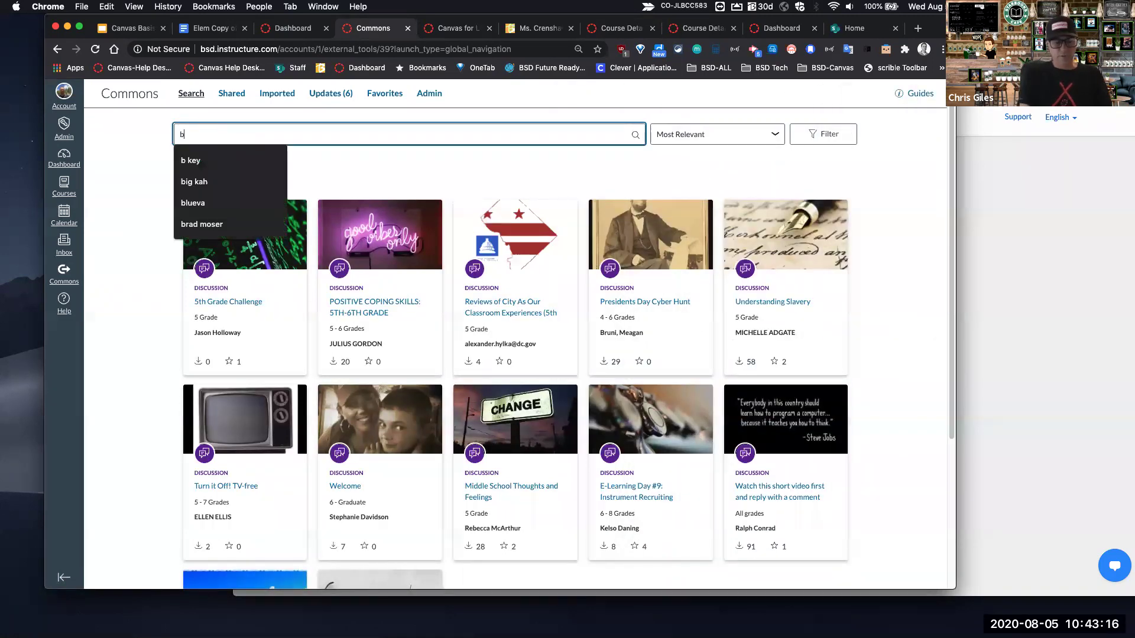
type("eginmnin")
key("BackSpace")
type("n")
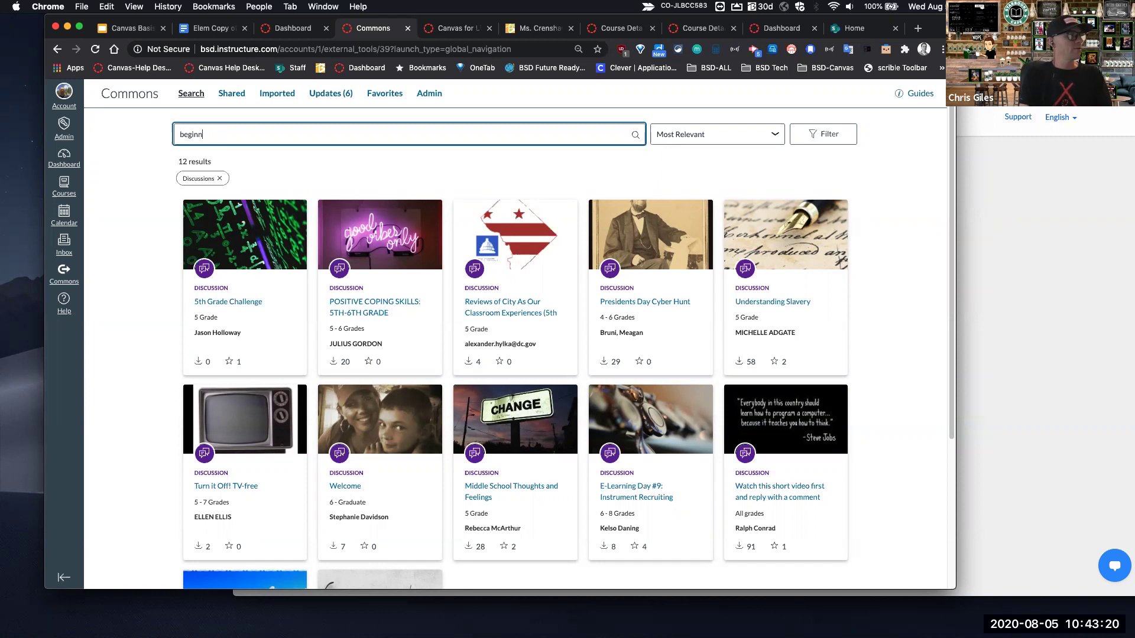
type("ing of year")
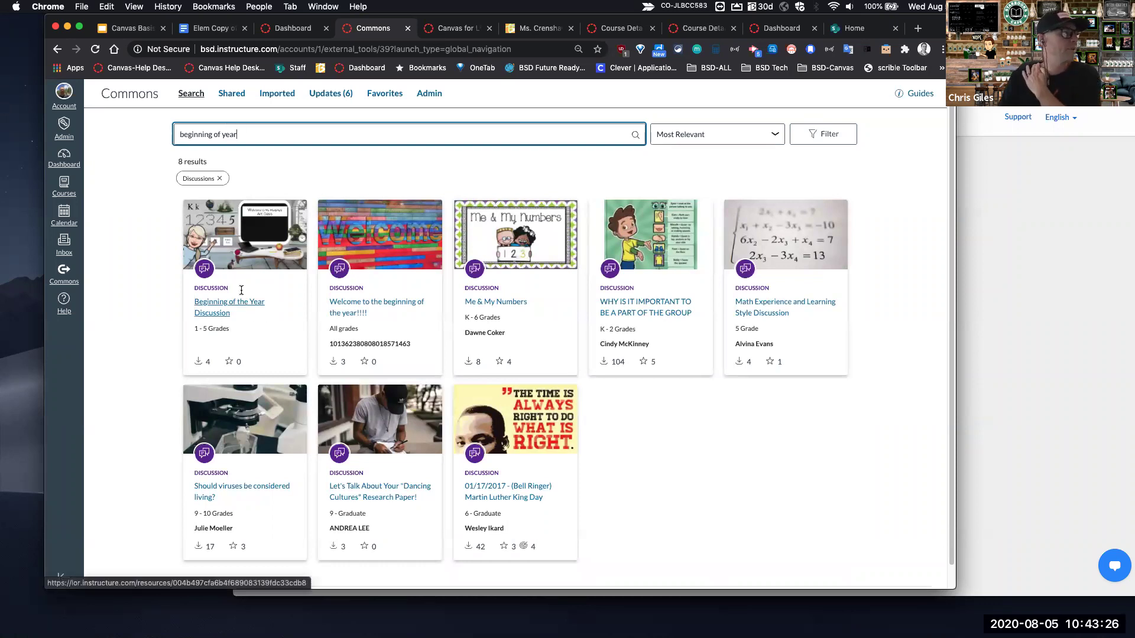
Preview the Beginning of the Year Discussion and display its import options
left_click(225, 312)
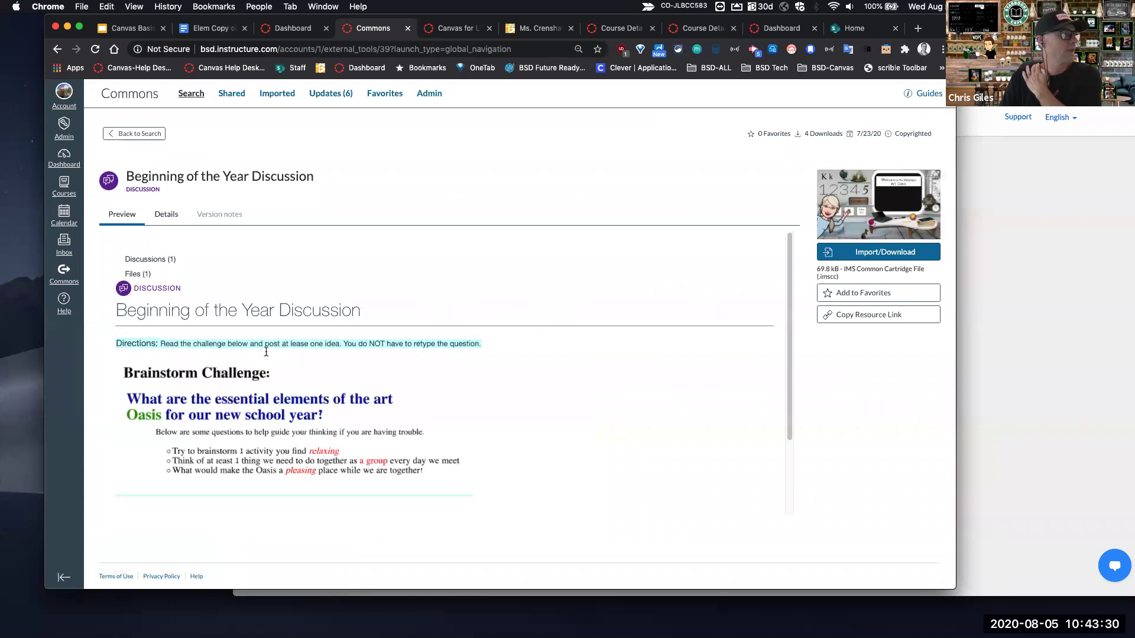
scroll(628, 406, "down", 3)
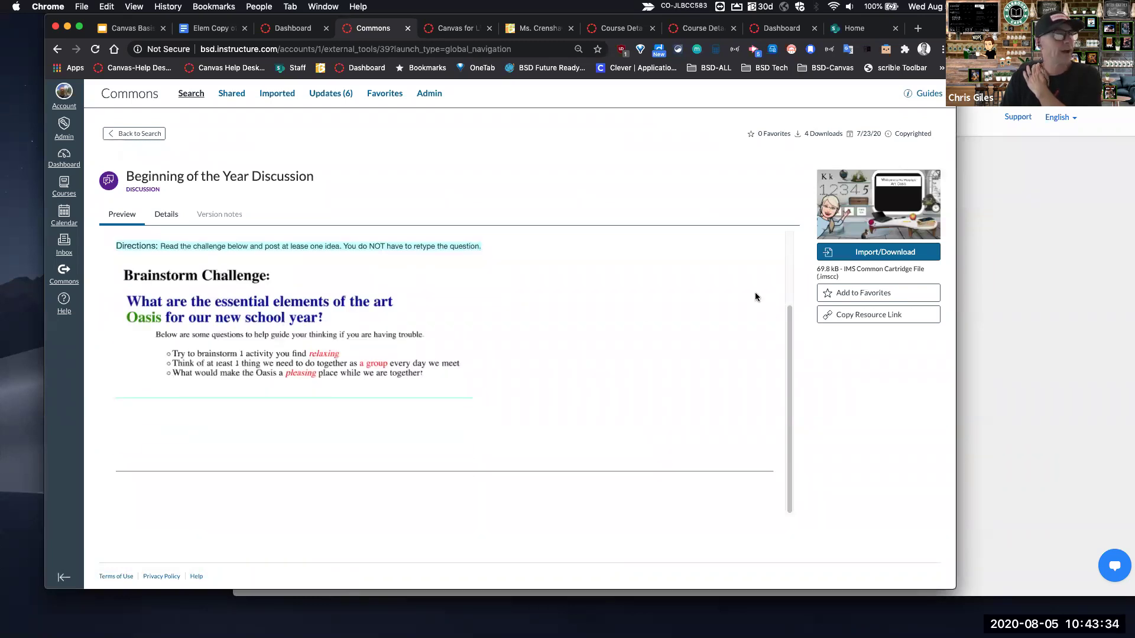
left_click(868, 253)
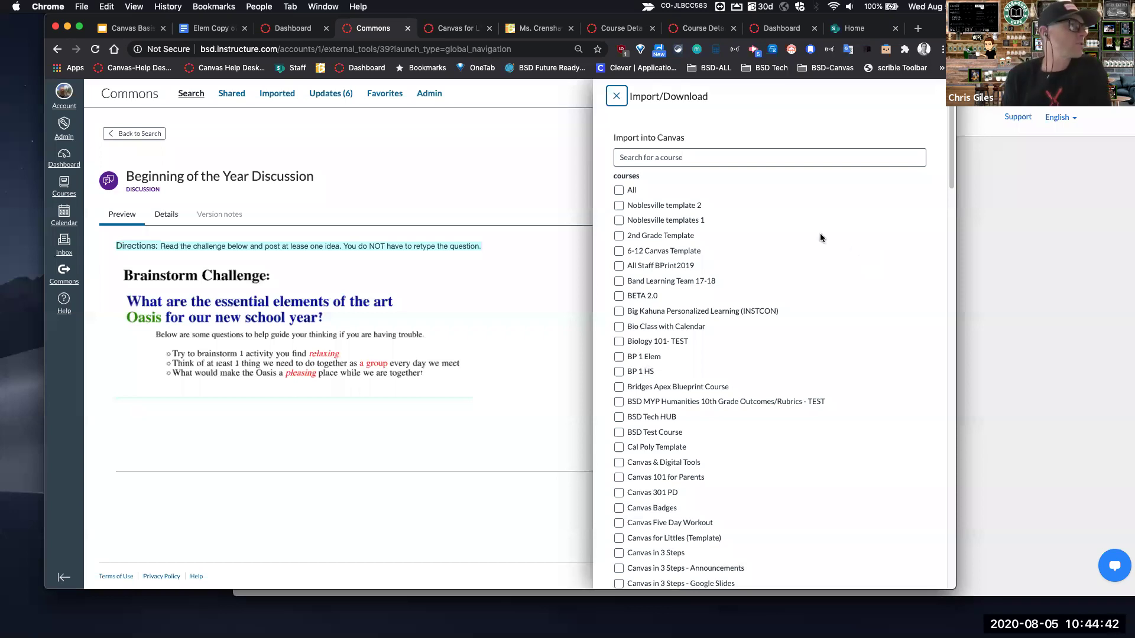
Switch to the Canvas Basics slide deck and check the Self Check in box on the Tasty Snack slide
left_click(151, 30)
scroll(109, 307, "up", 10)
left_click(117, 237)
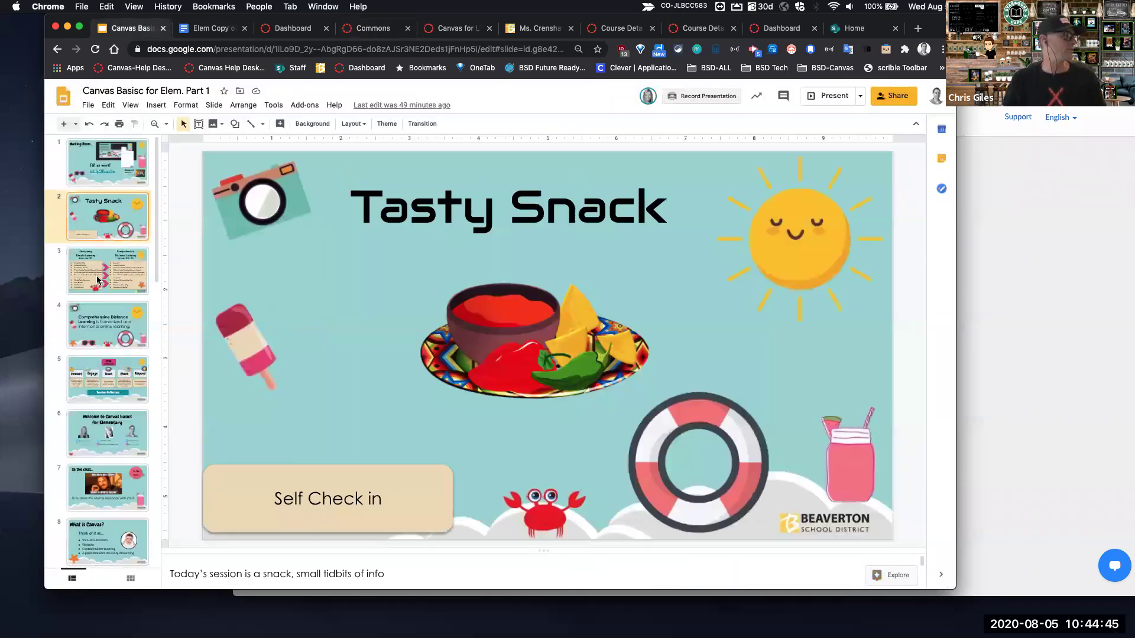
left_click(343, 503)
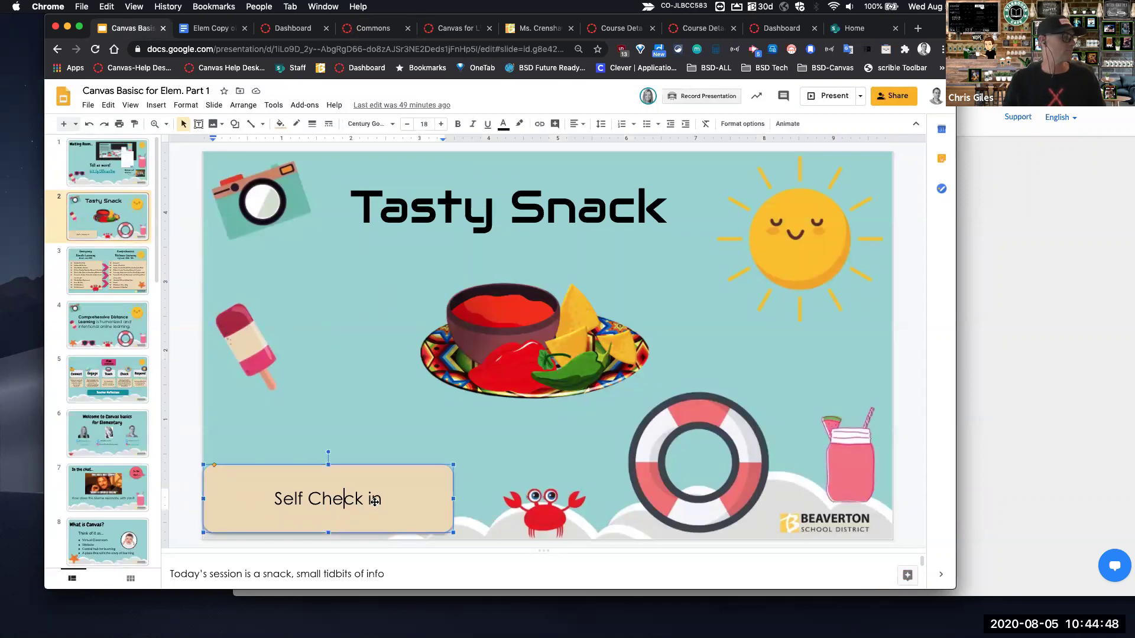
key("Escape")
key("Escape")
key("Down")
scroll(125, 485, "down", 15)
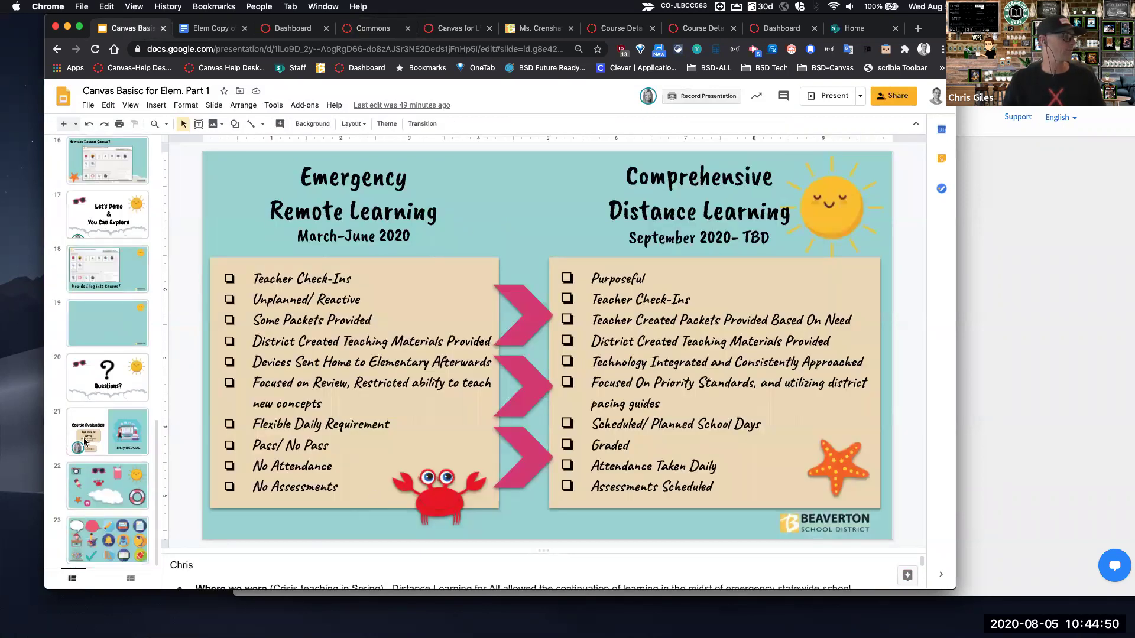
Open the Course Evaluation slide, enlarge its speaker notes area, and select the self check-in URL there
left_click(119, 440)
key("Down")
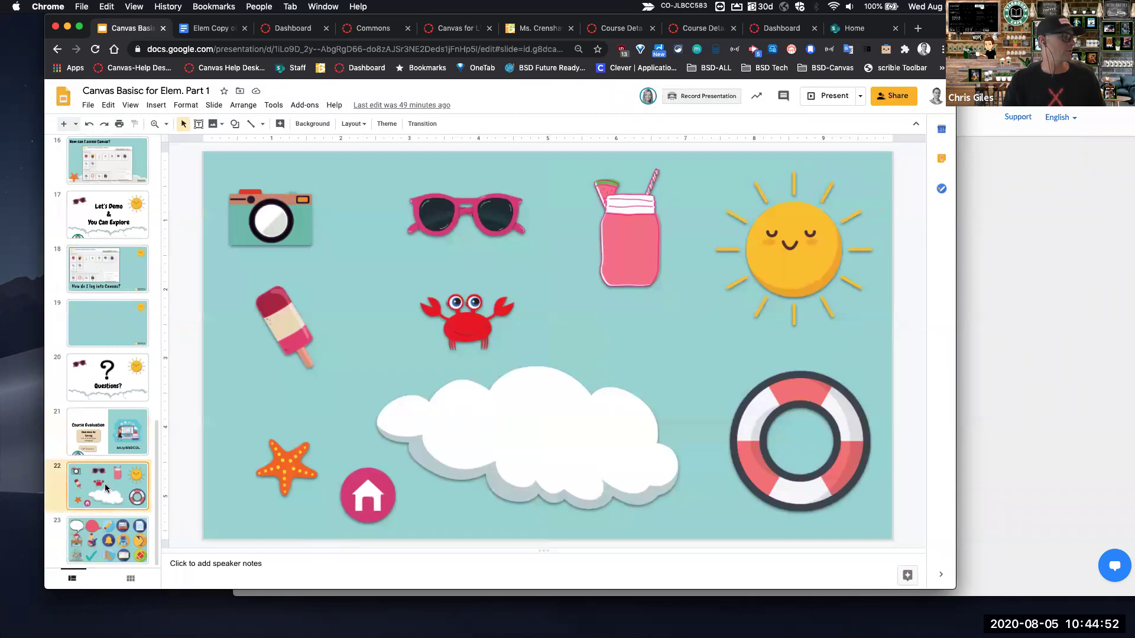
left_click_drag(803, 551, 316, 497)
key("Up")
left_click_drag(266, 559, 181, 526)
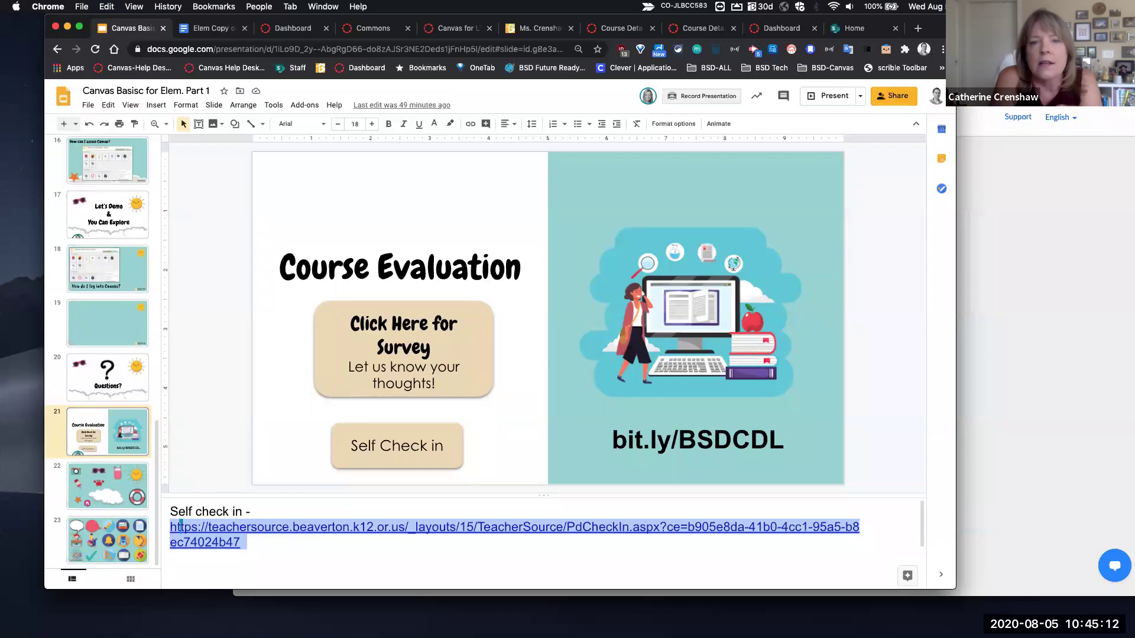
Return to the Canvas Dashboard, cancel the pending new course, and view the course cards
left_click(387, 29)
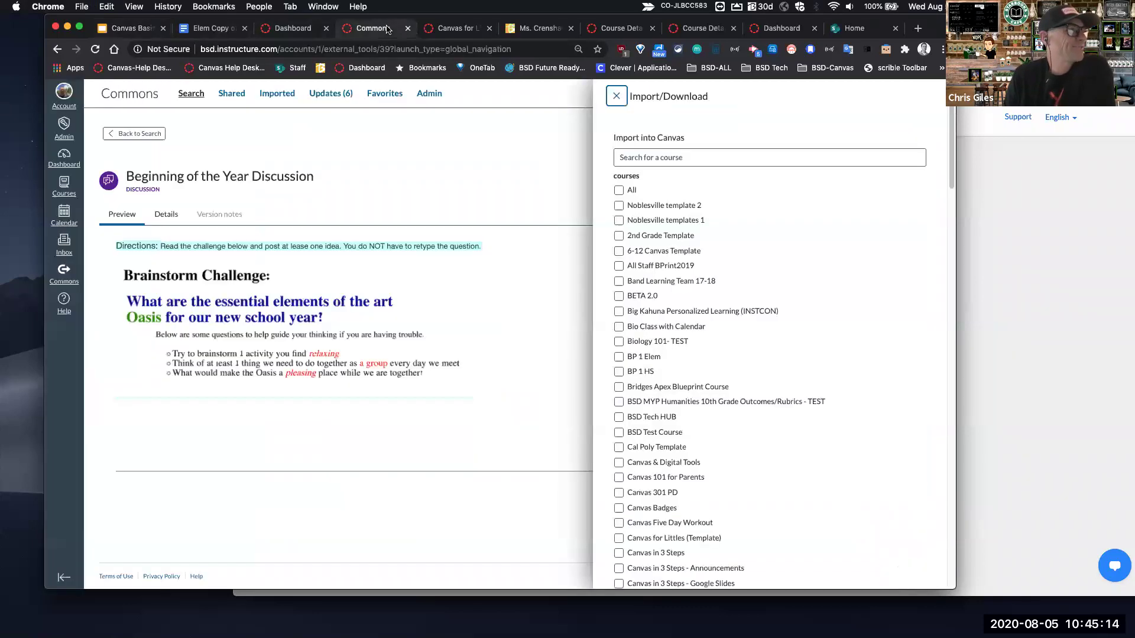
left_click(293, 29)
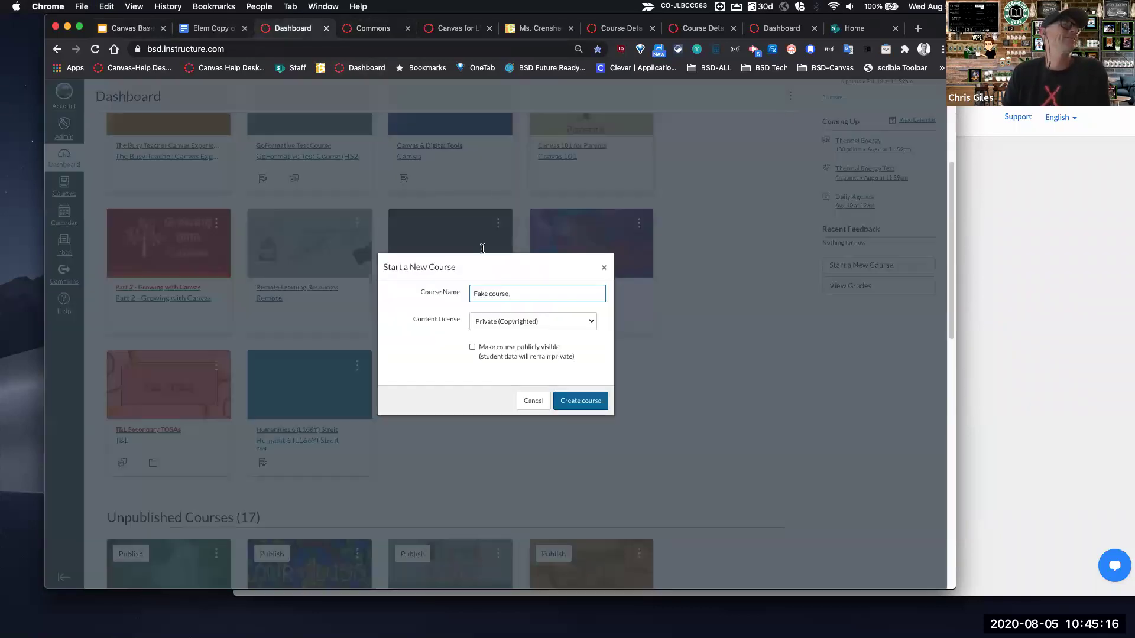
left_click(533, 400)
scroll(679, 299, "down", 2)
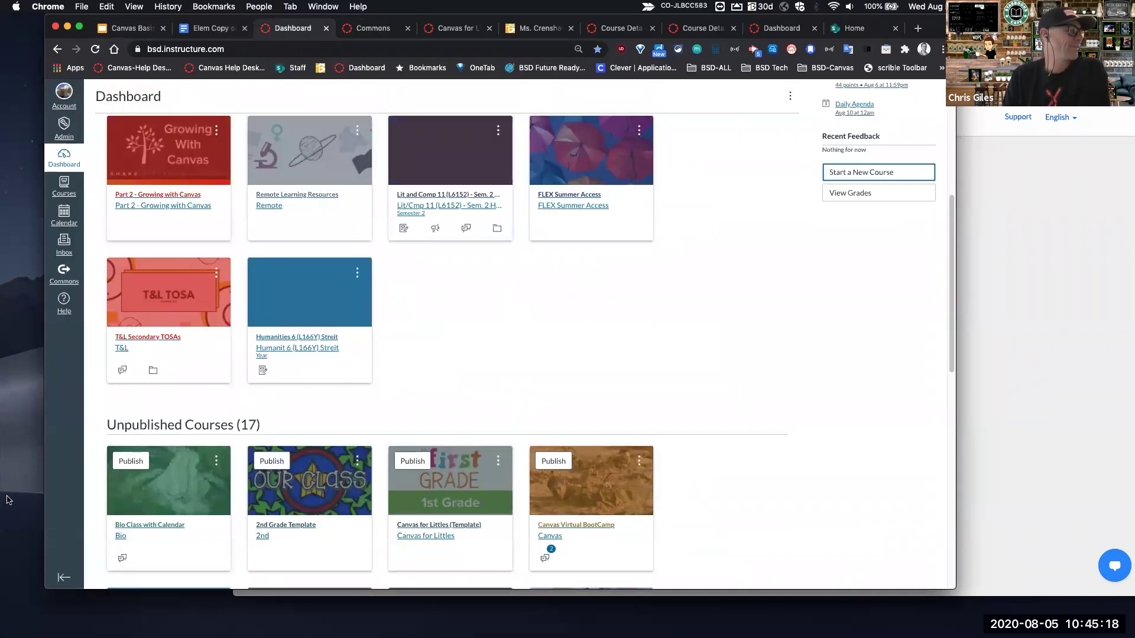
Publish the 2nd Grade Template, Canvas for Littles (Template) and Grade 5 Visual Arts courses from their Dashboard cards
left_click(271, 461)
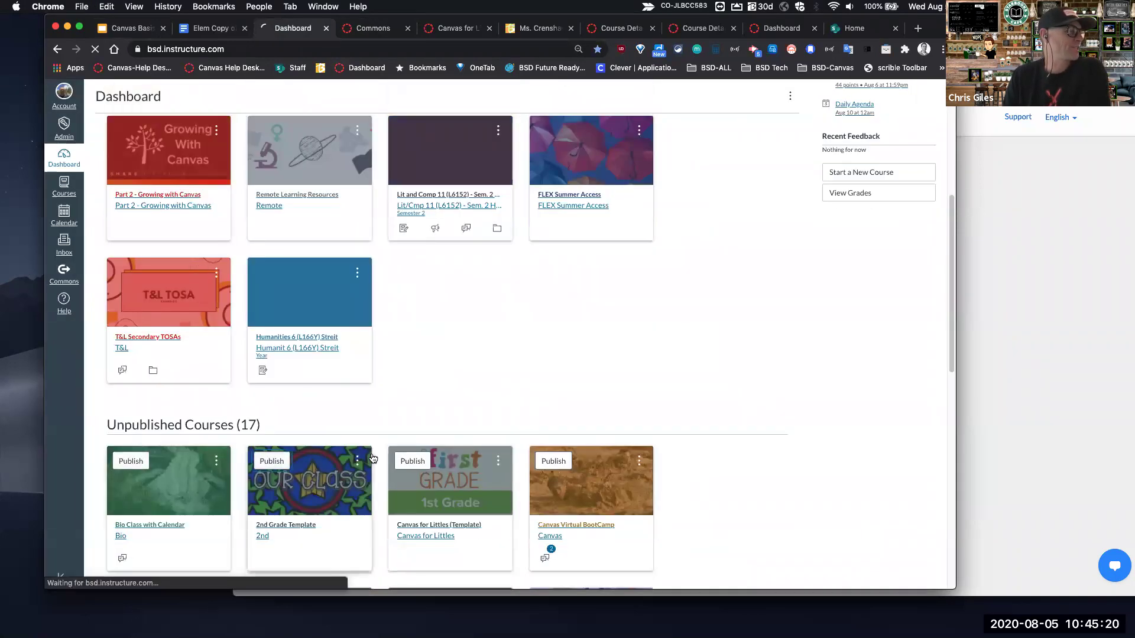
scroll(414, 463, "down", 1)
left_click(415, 448)
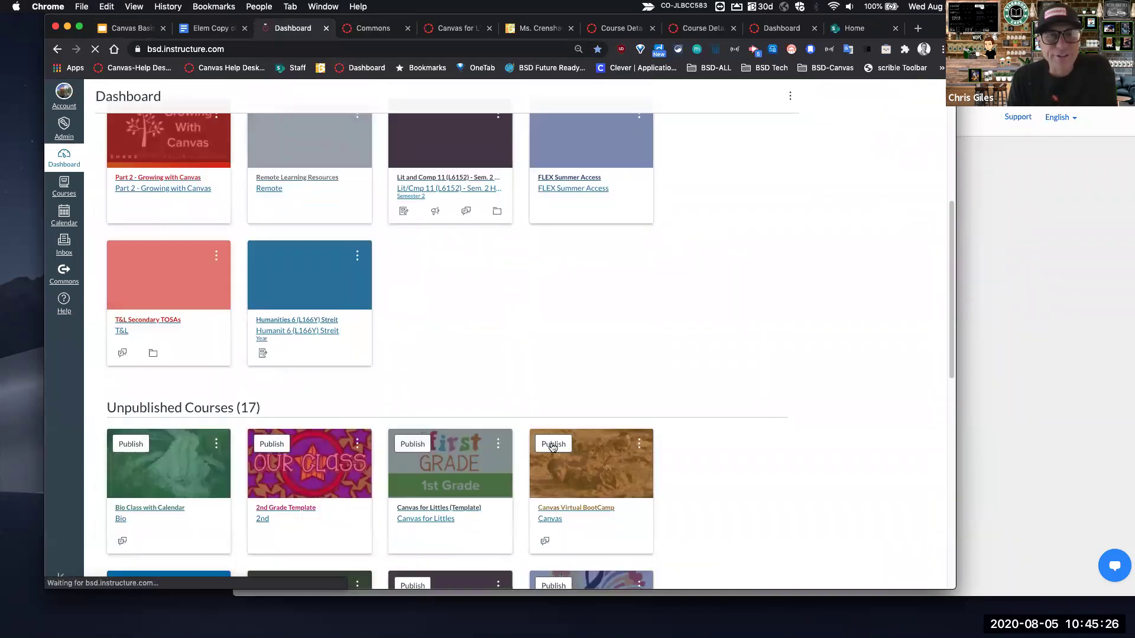
scroll(375, 412, "down", 4)
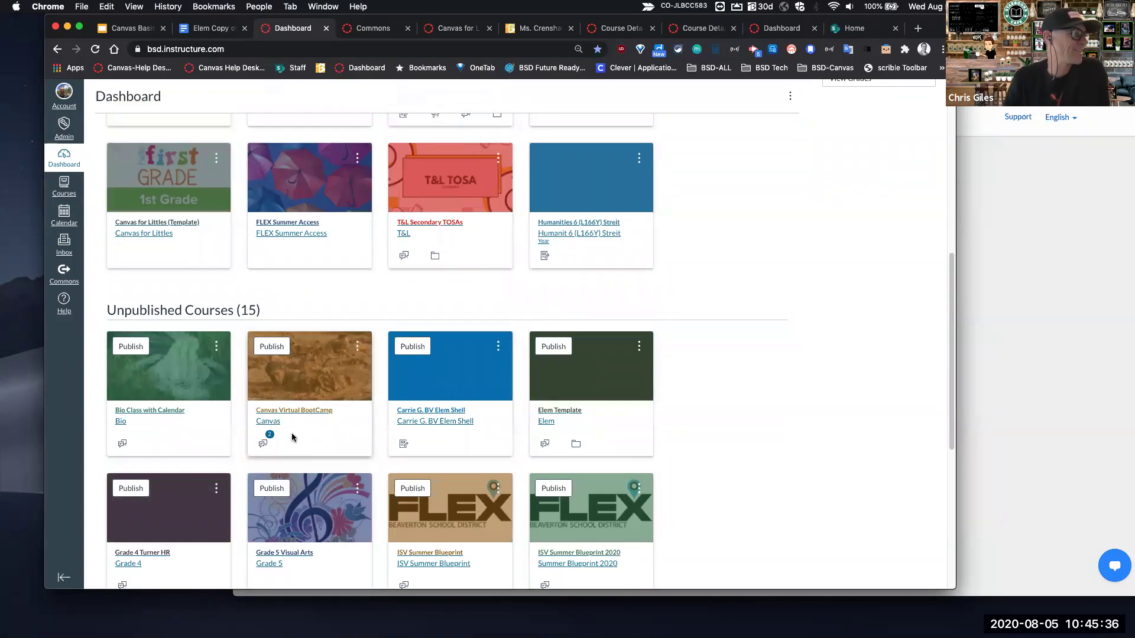
scroll(287, 425, "down", 4)
left_click(276, 385)
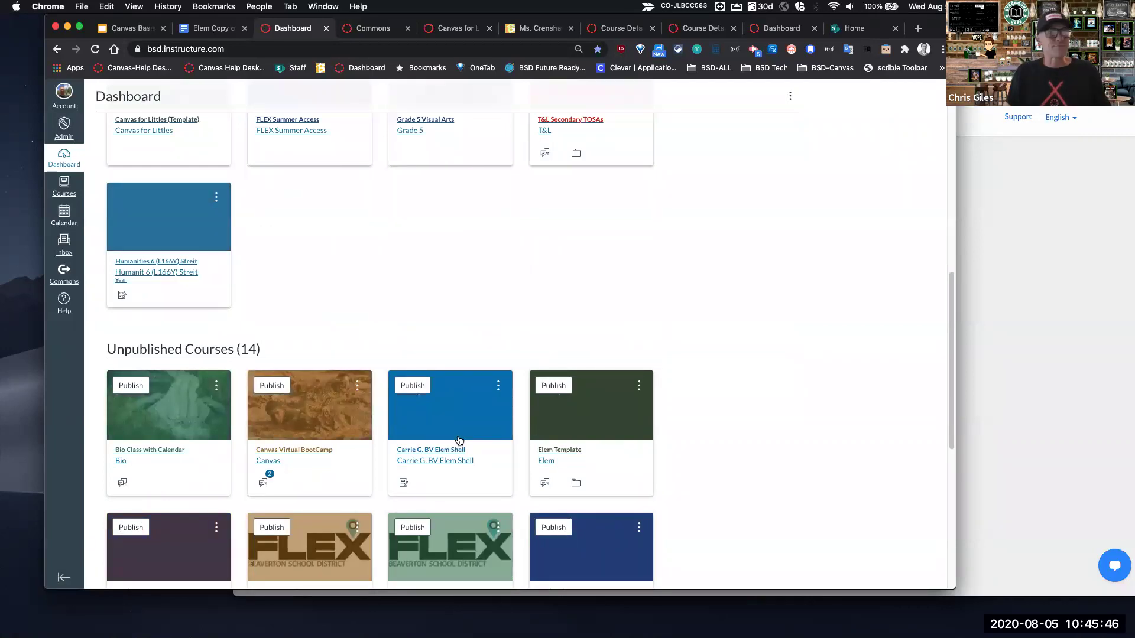
Review the remaining unpublished and published course cards, and switch to the Canvas for Littles (Template) course home page
scroll(473, 432, "down", 3)
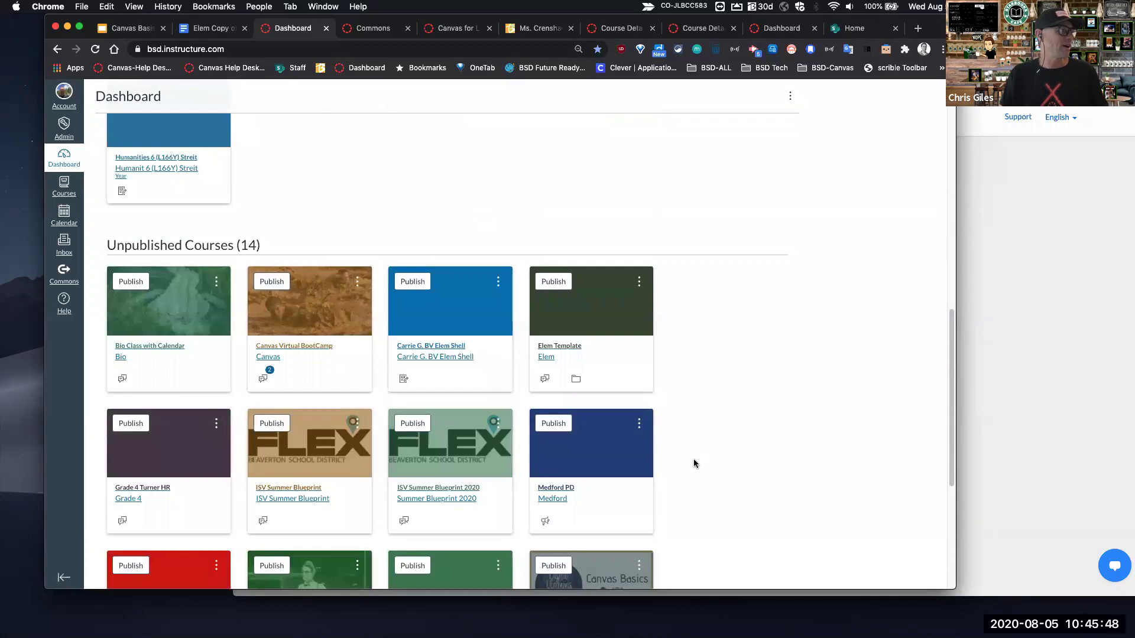
scroll(693, 459, "down", 3)
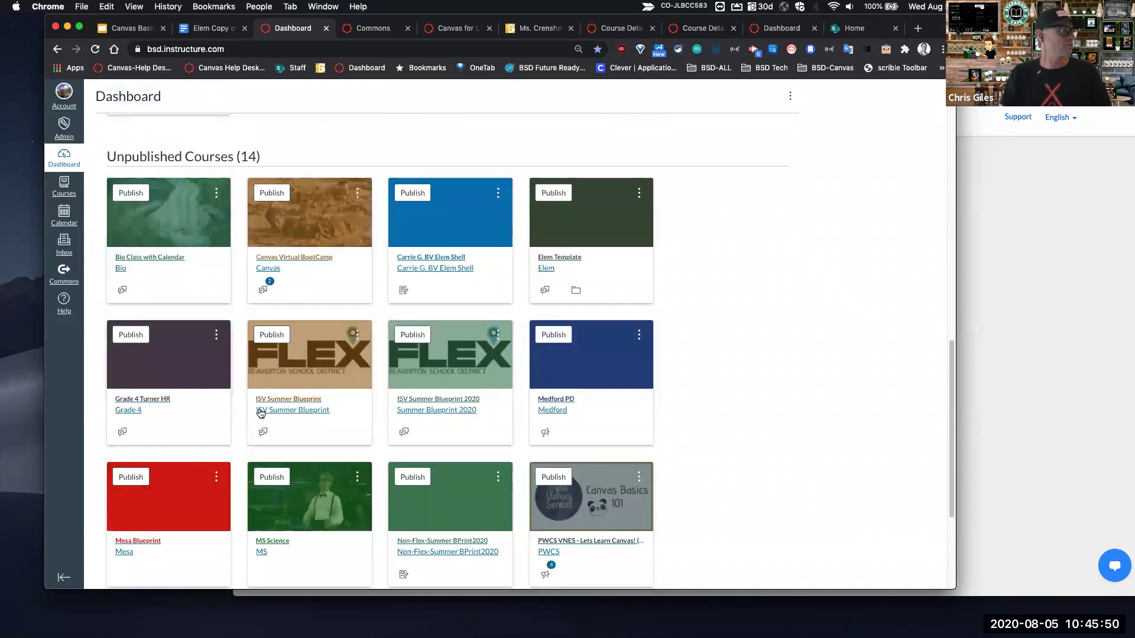
scroll(282, 406, "up", 20)
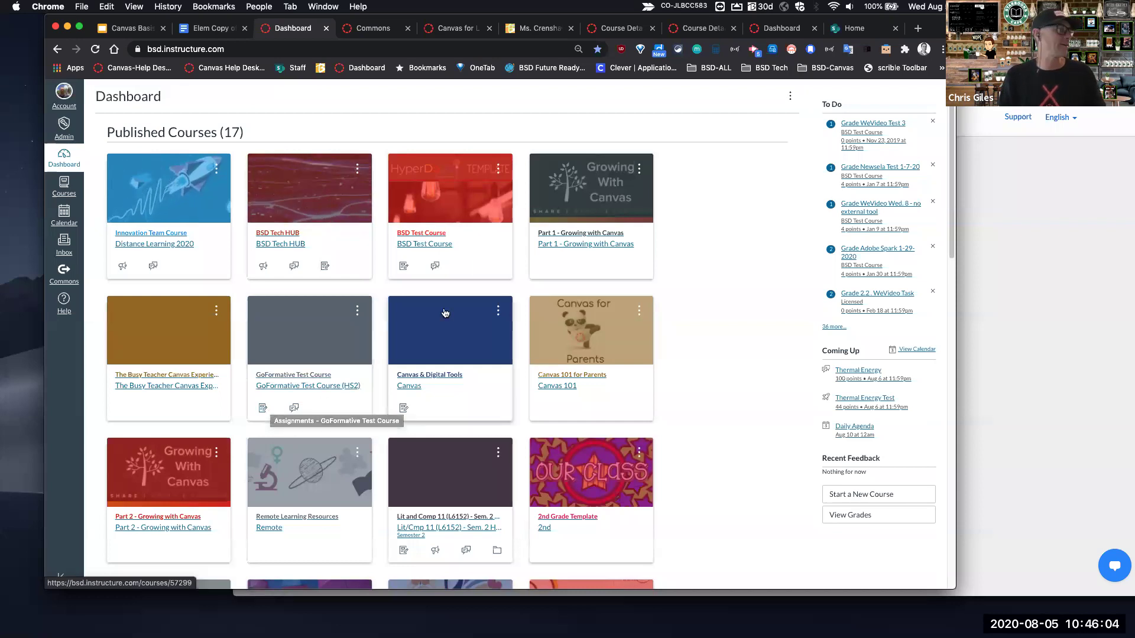
left_click(457, 29)
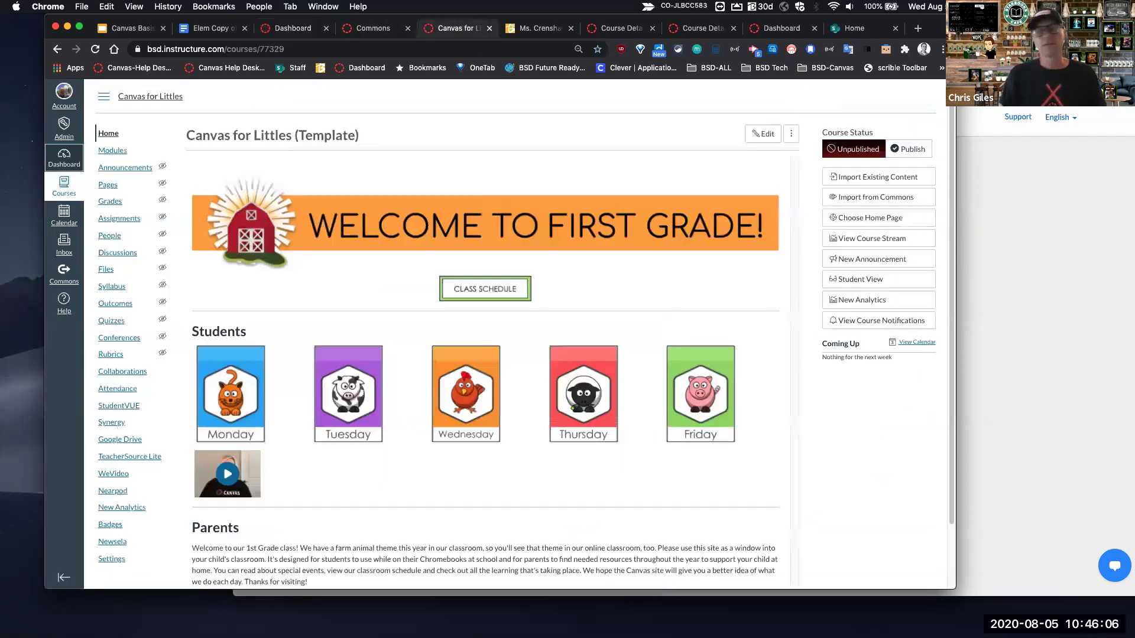